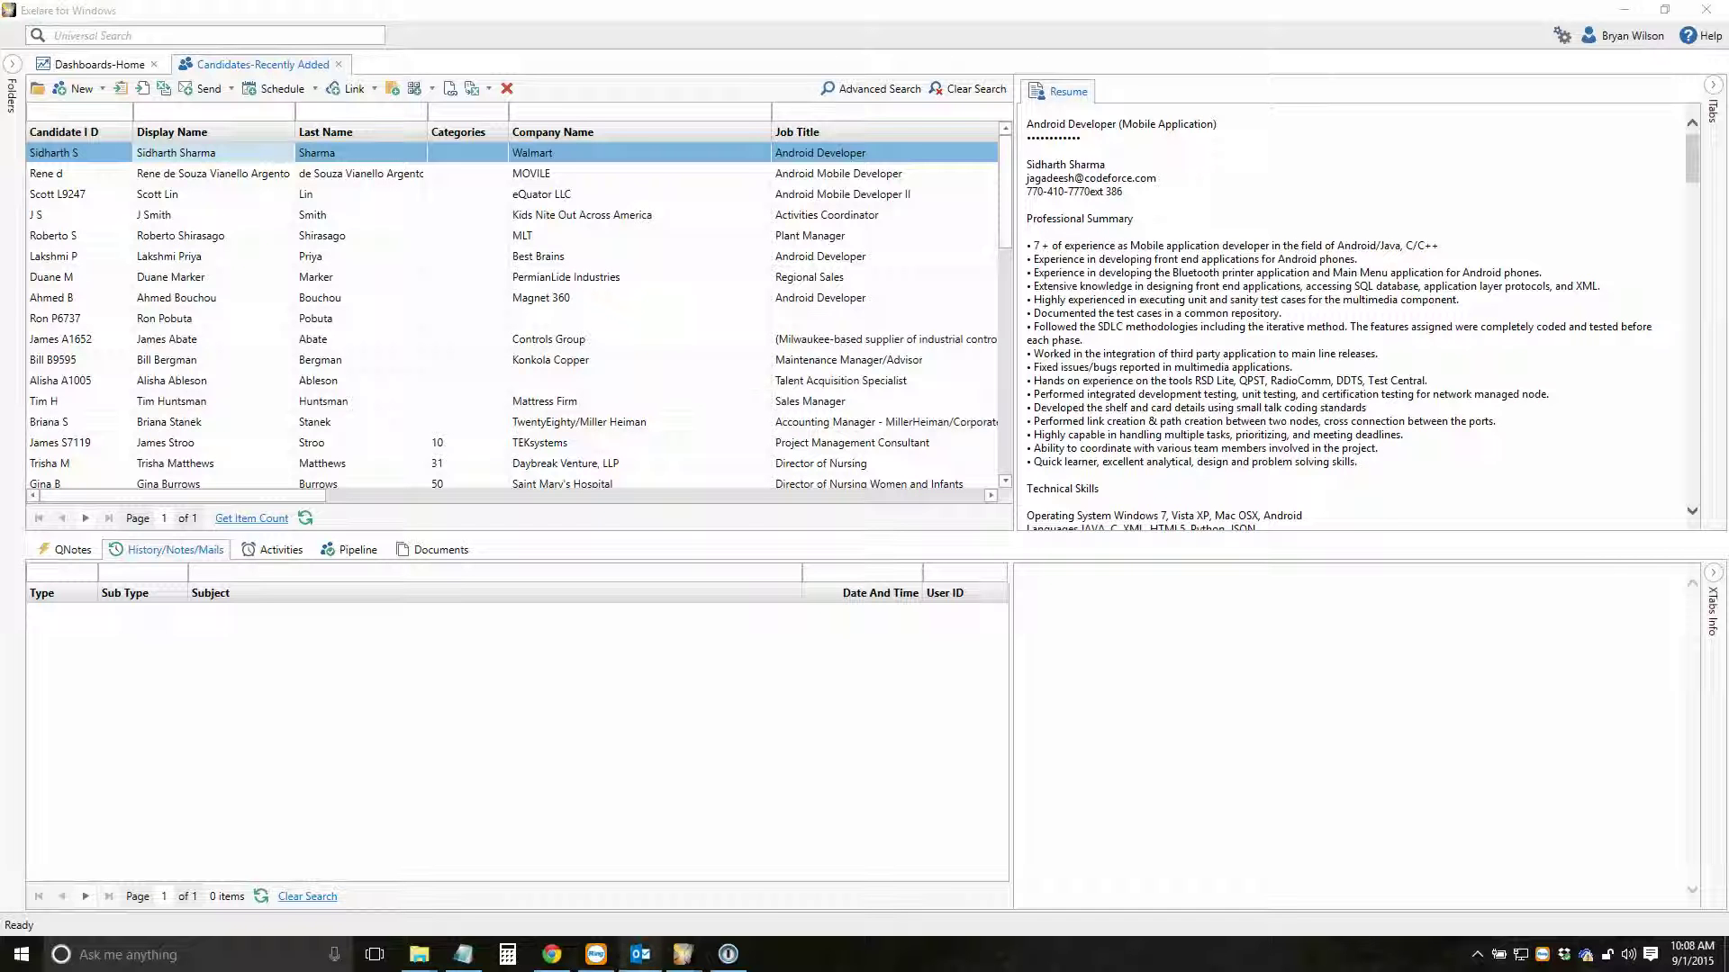
- Switch to Outlook and start a reply to the "Need help with CTO level Search" e-mail, adding its sender to Exelare contacts
{"action": "left_click", "coordinate": [641, 954]}
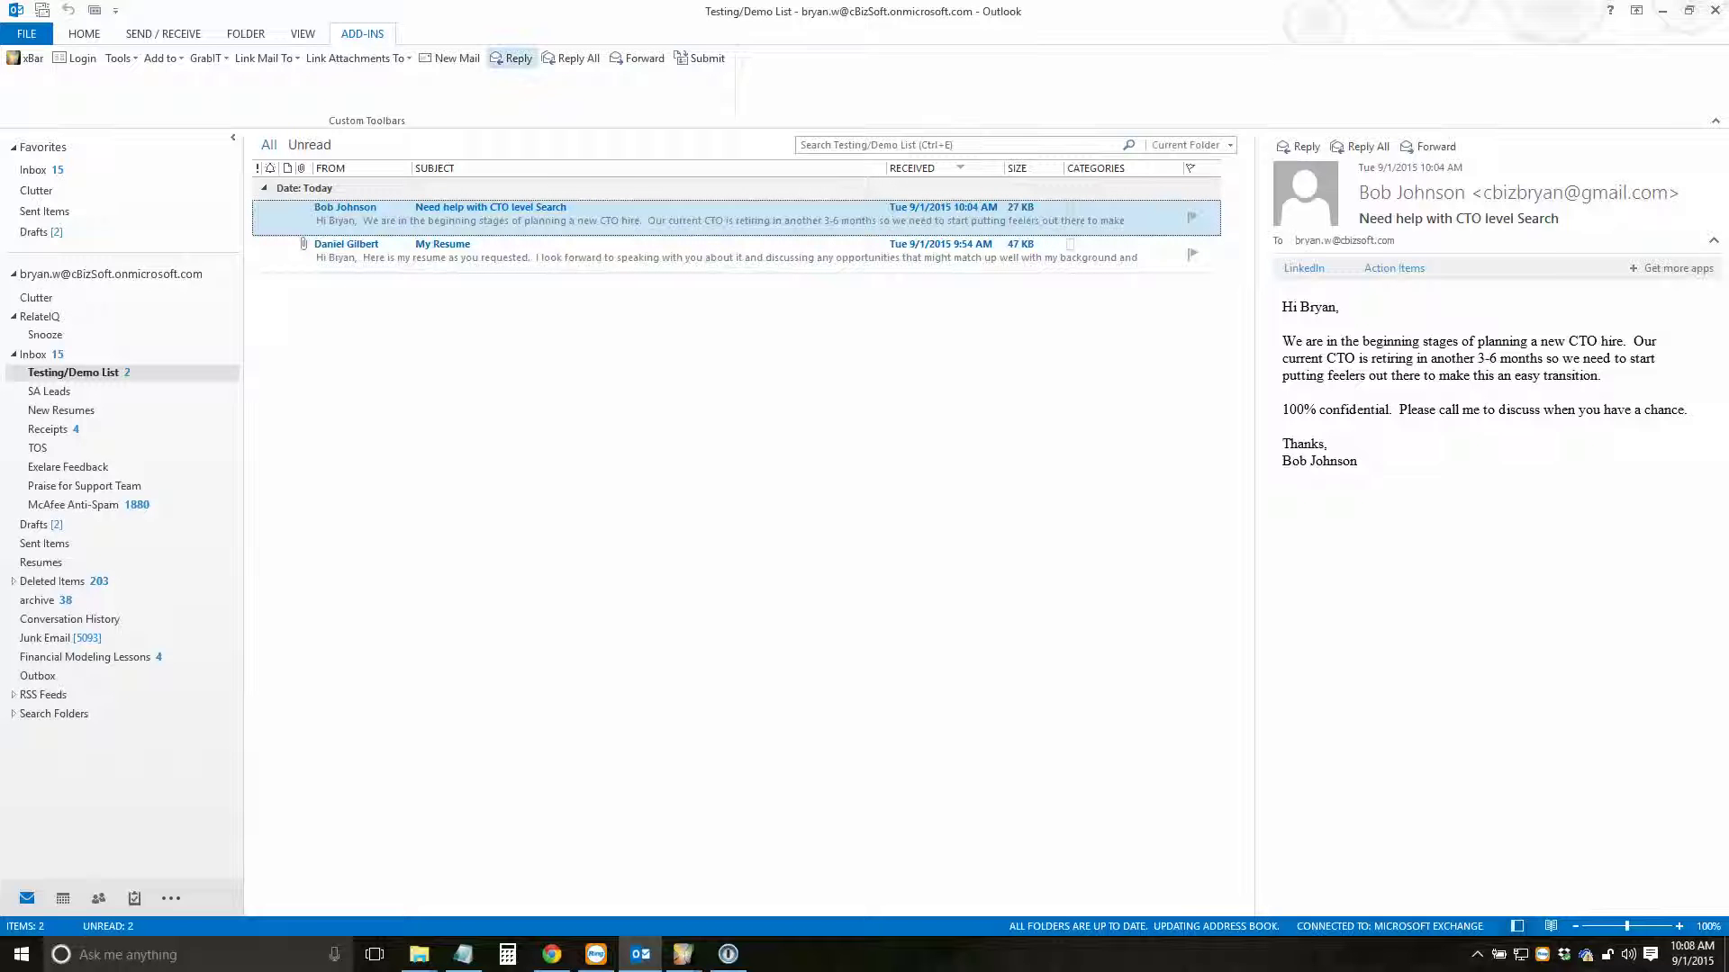
{"action": "left_click", "coordinate": [512, 58]}
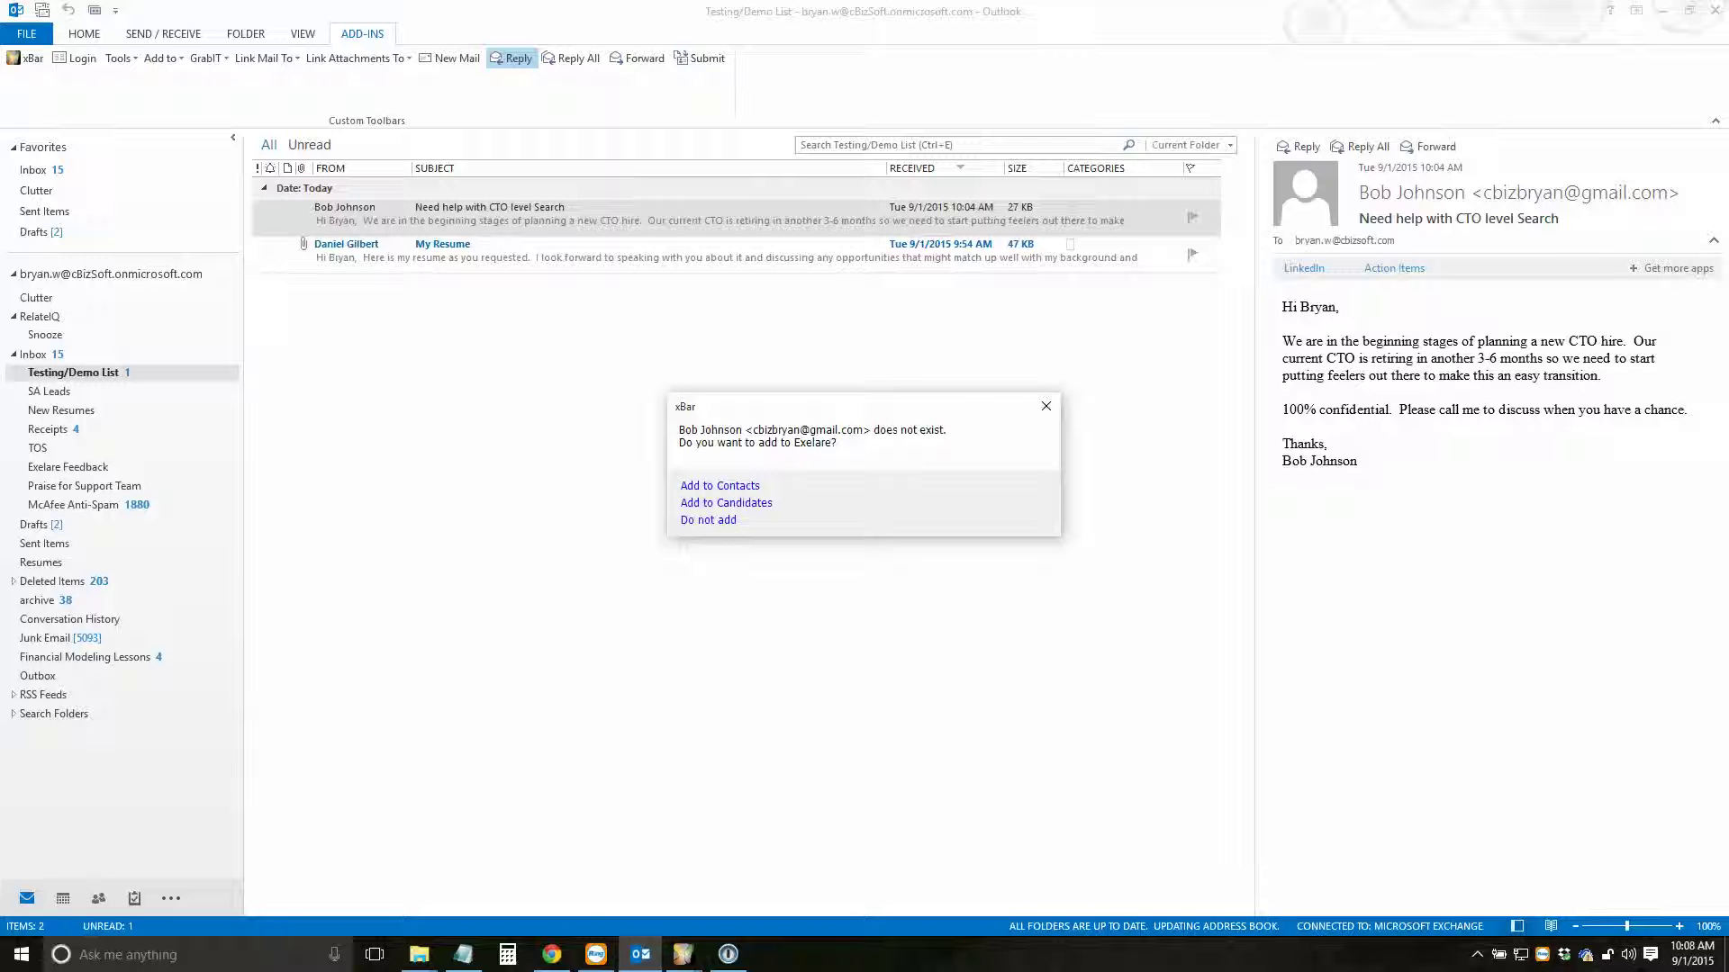
{"action": "left_click", "coordinate": [720, 486]}
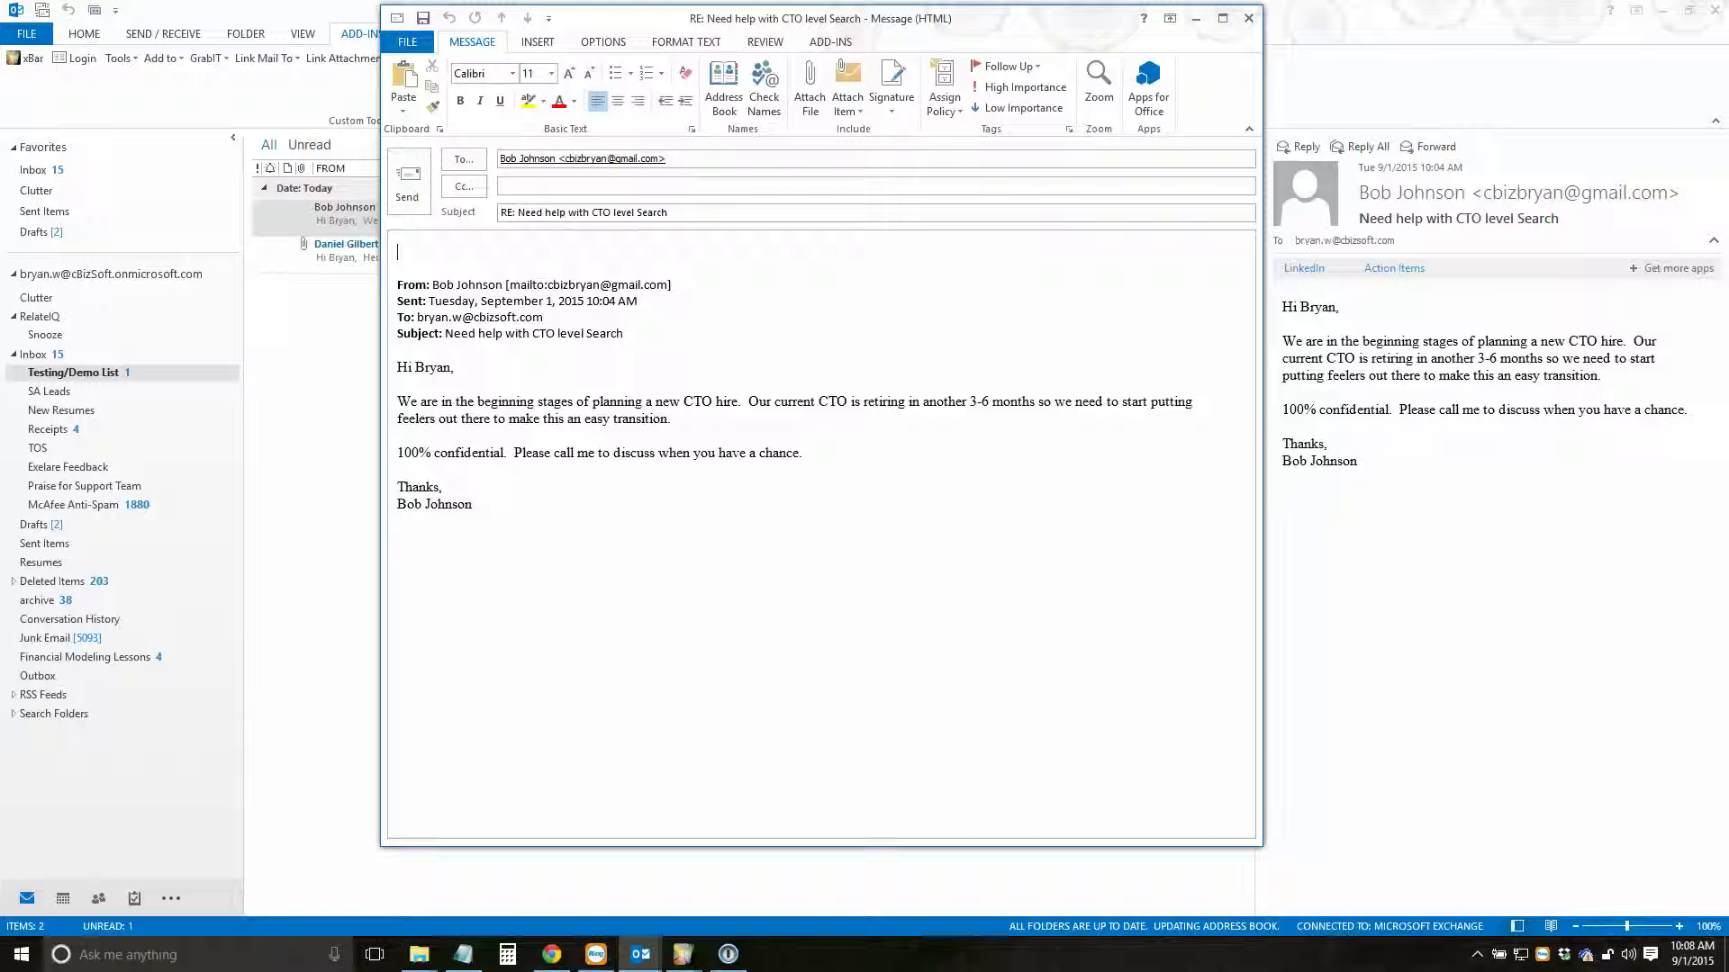
- Write "Yes, I will call you today!" as the reply text and send the message
{"action": "type", "text": "Yes, I will cal"}
{"action": "type", "text": "l you today"}
{"action": "type", "text": "."}
{"action": "left_click", "coordinate": [407, 180]}
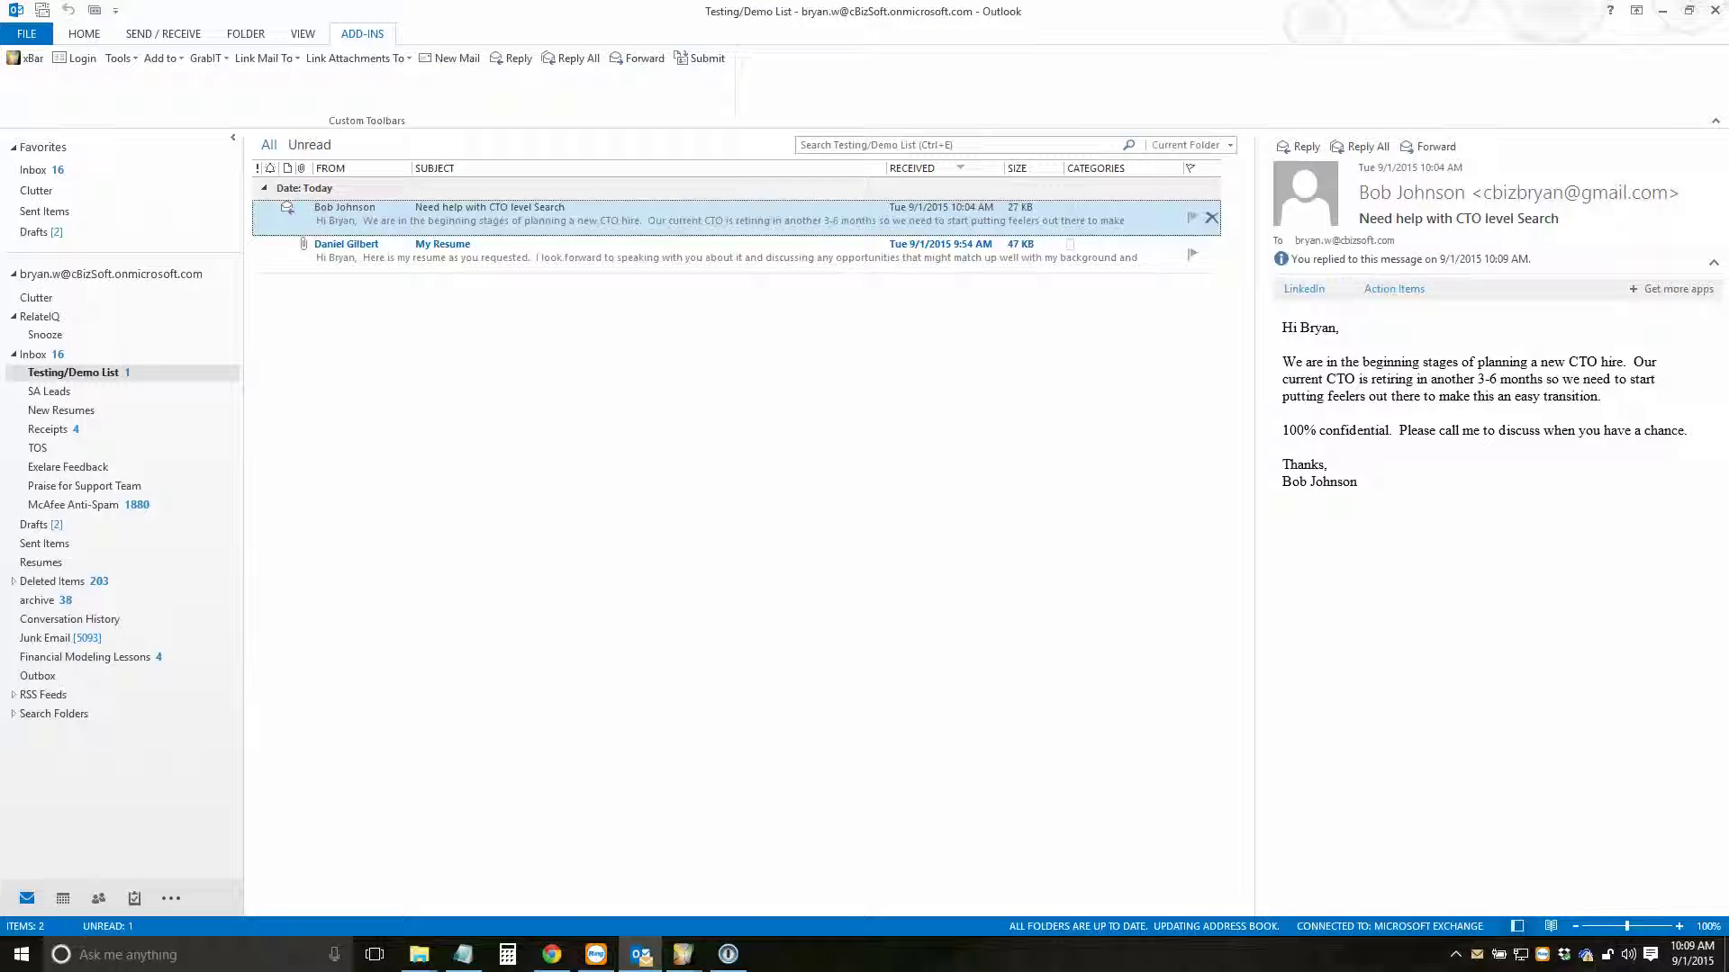
- Switch to Exelare, search for the e-mail sender's contact by full name, and view the sent reply in the contact's history
{"action": "left_click", "coordinate": [684, 954]}
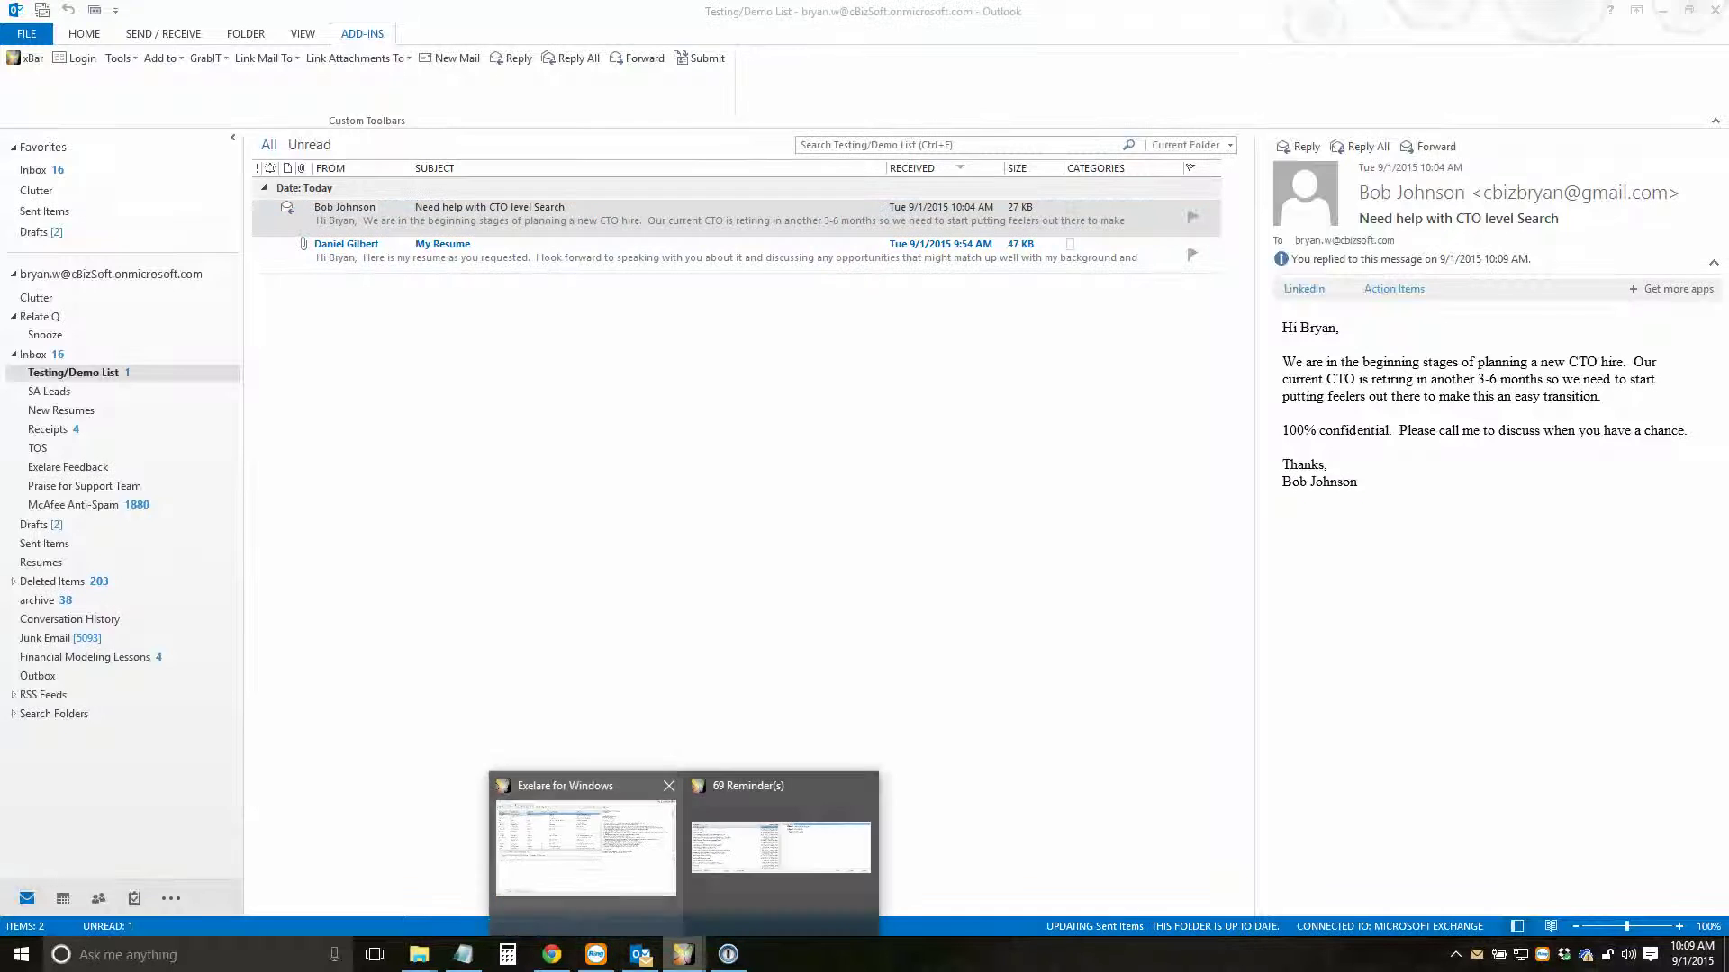
{"action": "left_click", "coordinate": [582, 848]}
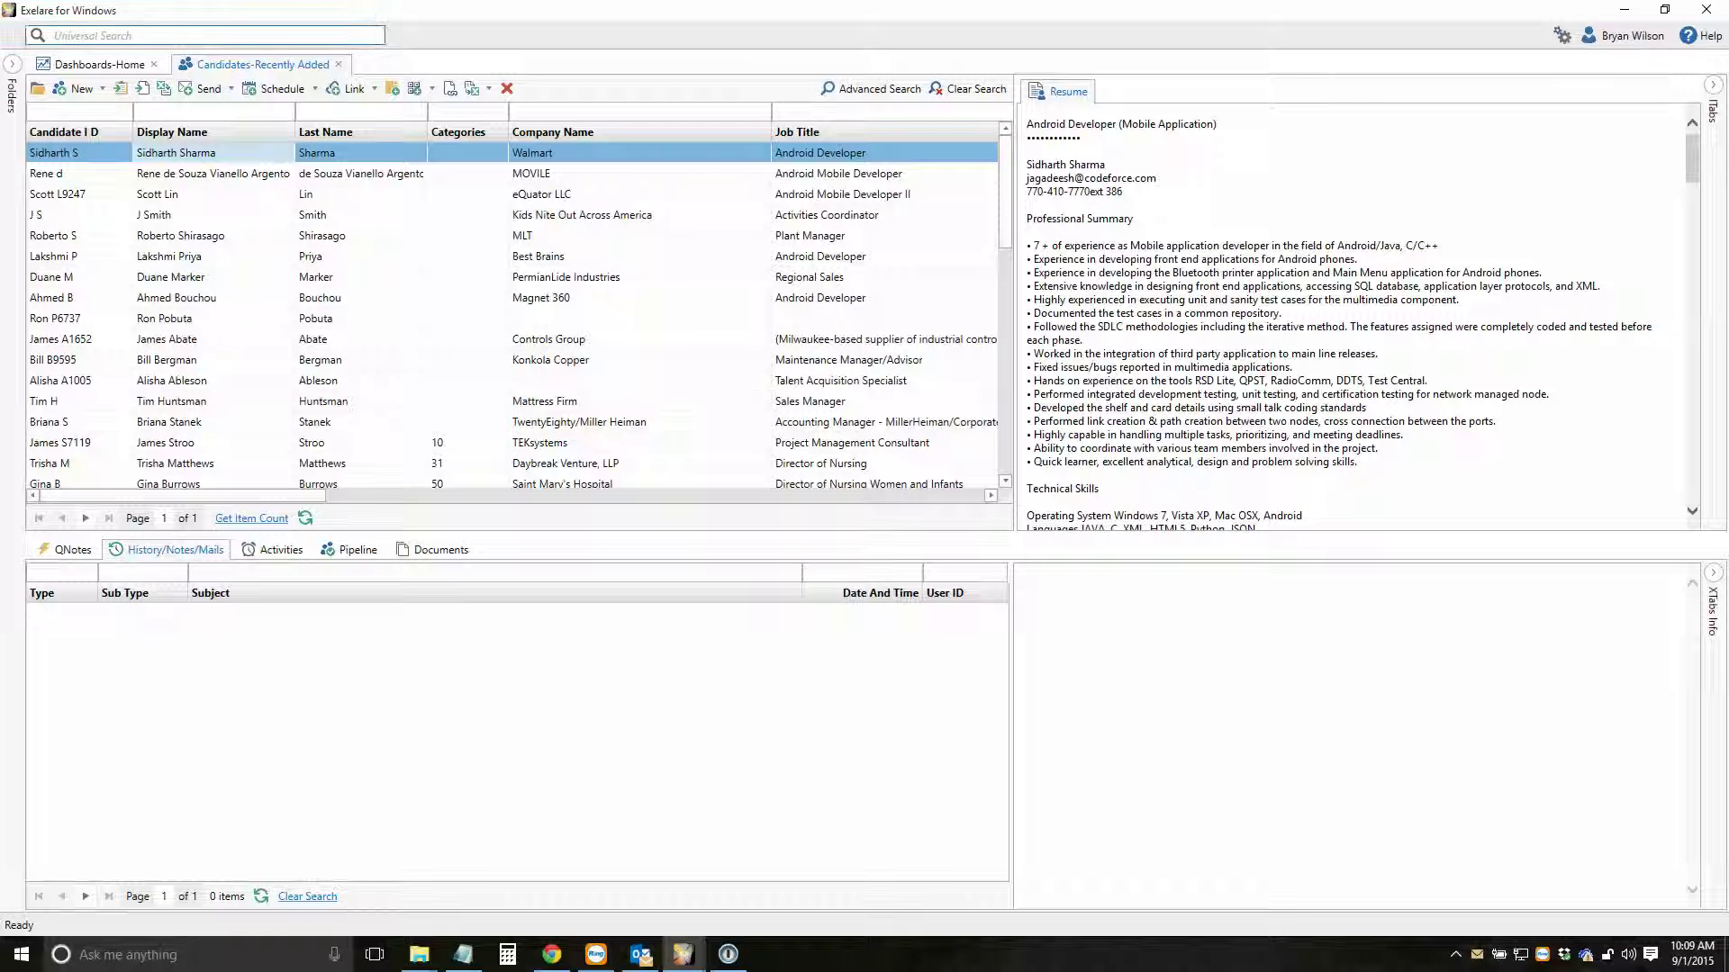
{"action": "left_click", "coordinate": [125, 36]}
{"action": "type", "text": "bob johnson"}
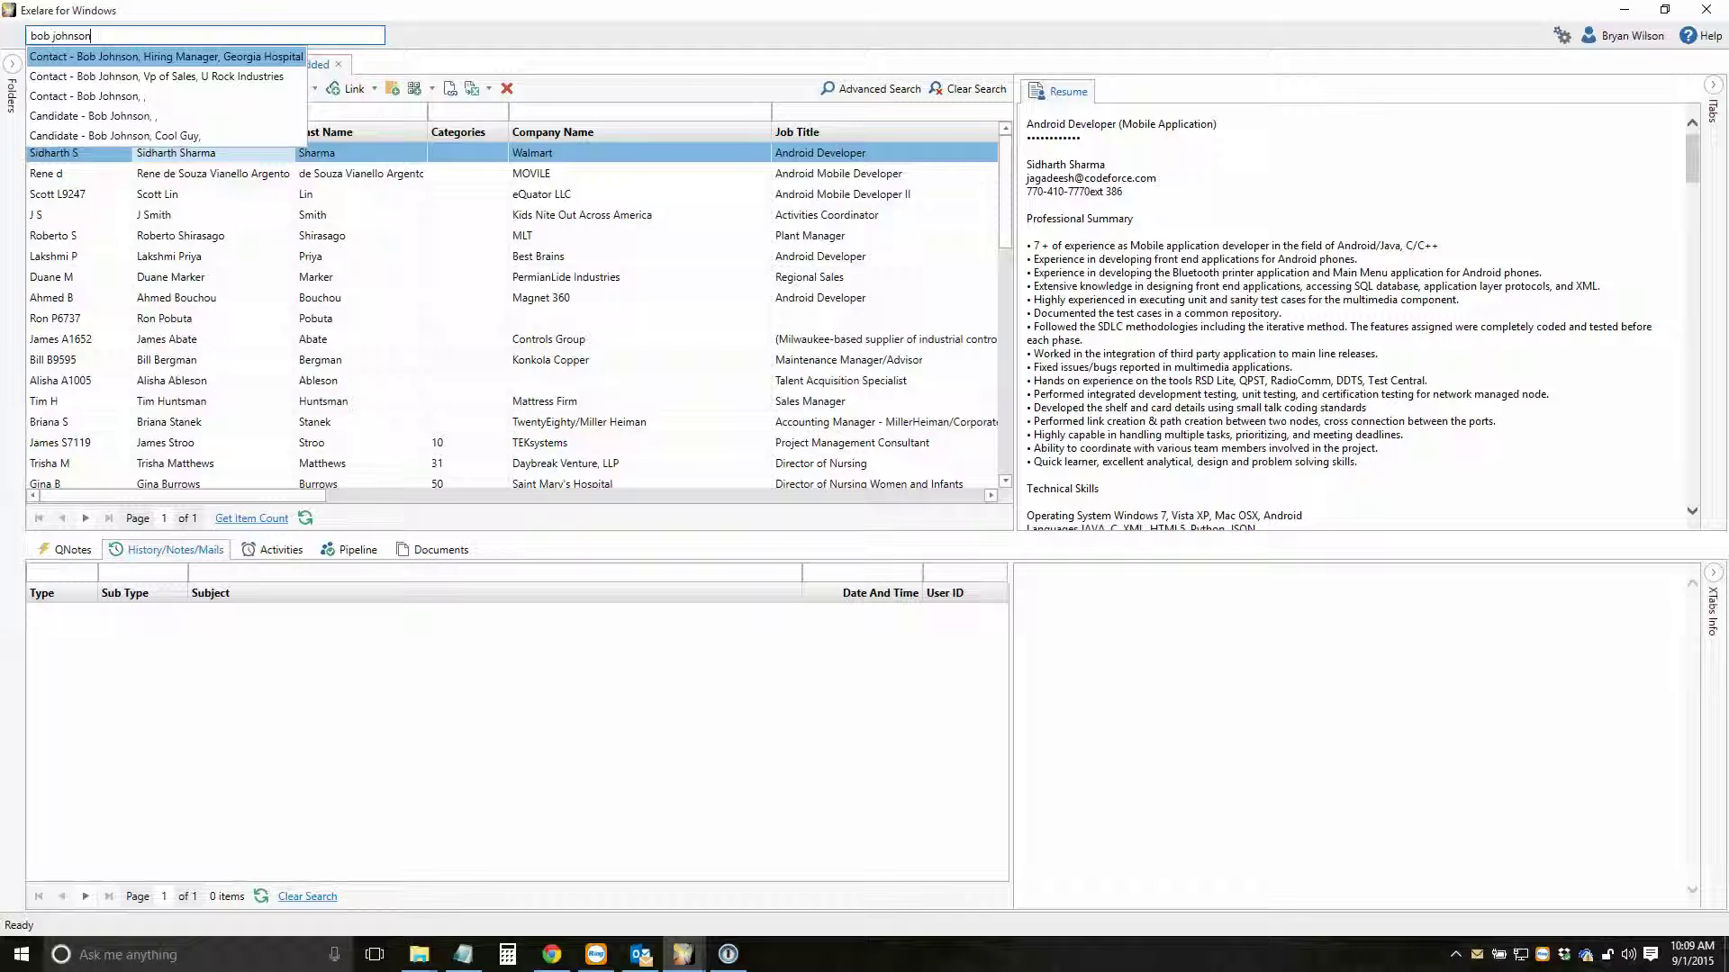
{"action": "key", "text": "Return"}
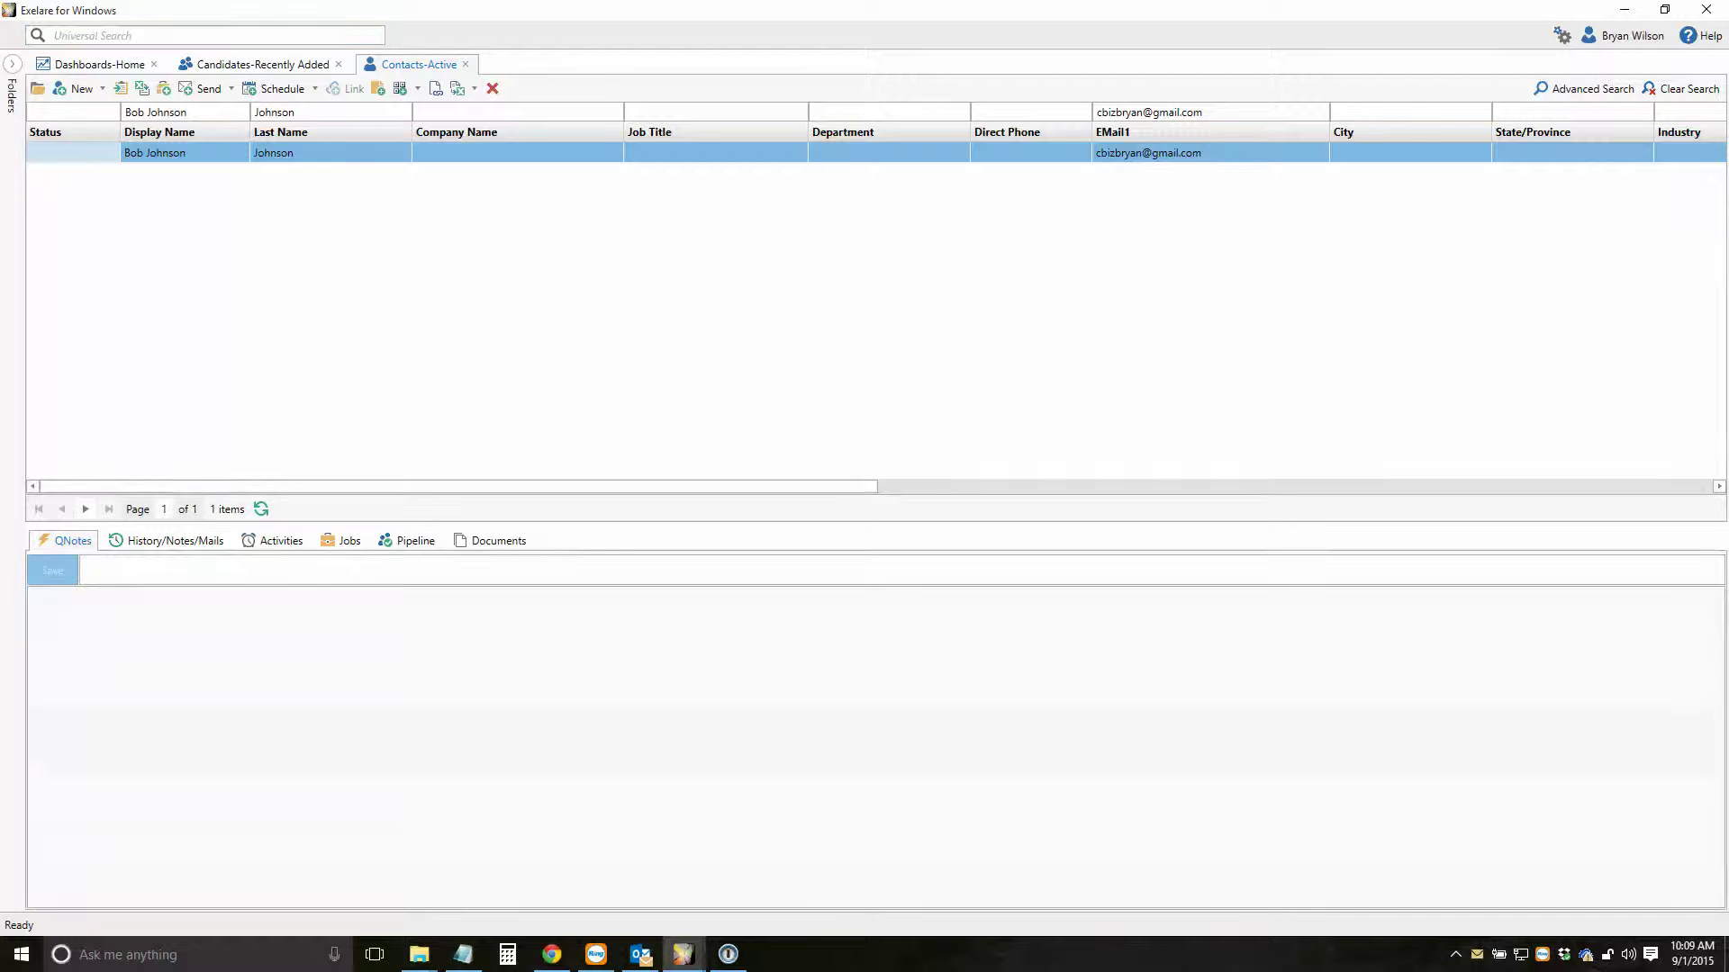
{"action": "left_click", "coordinate": [168, 541]}
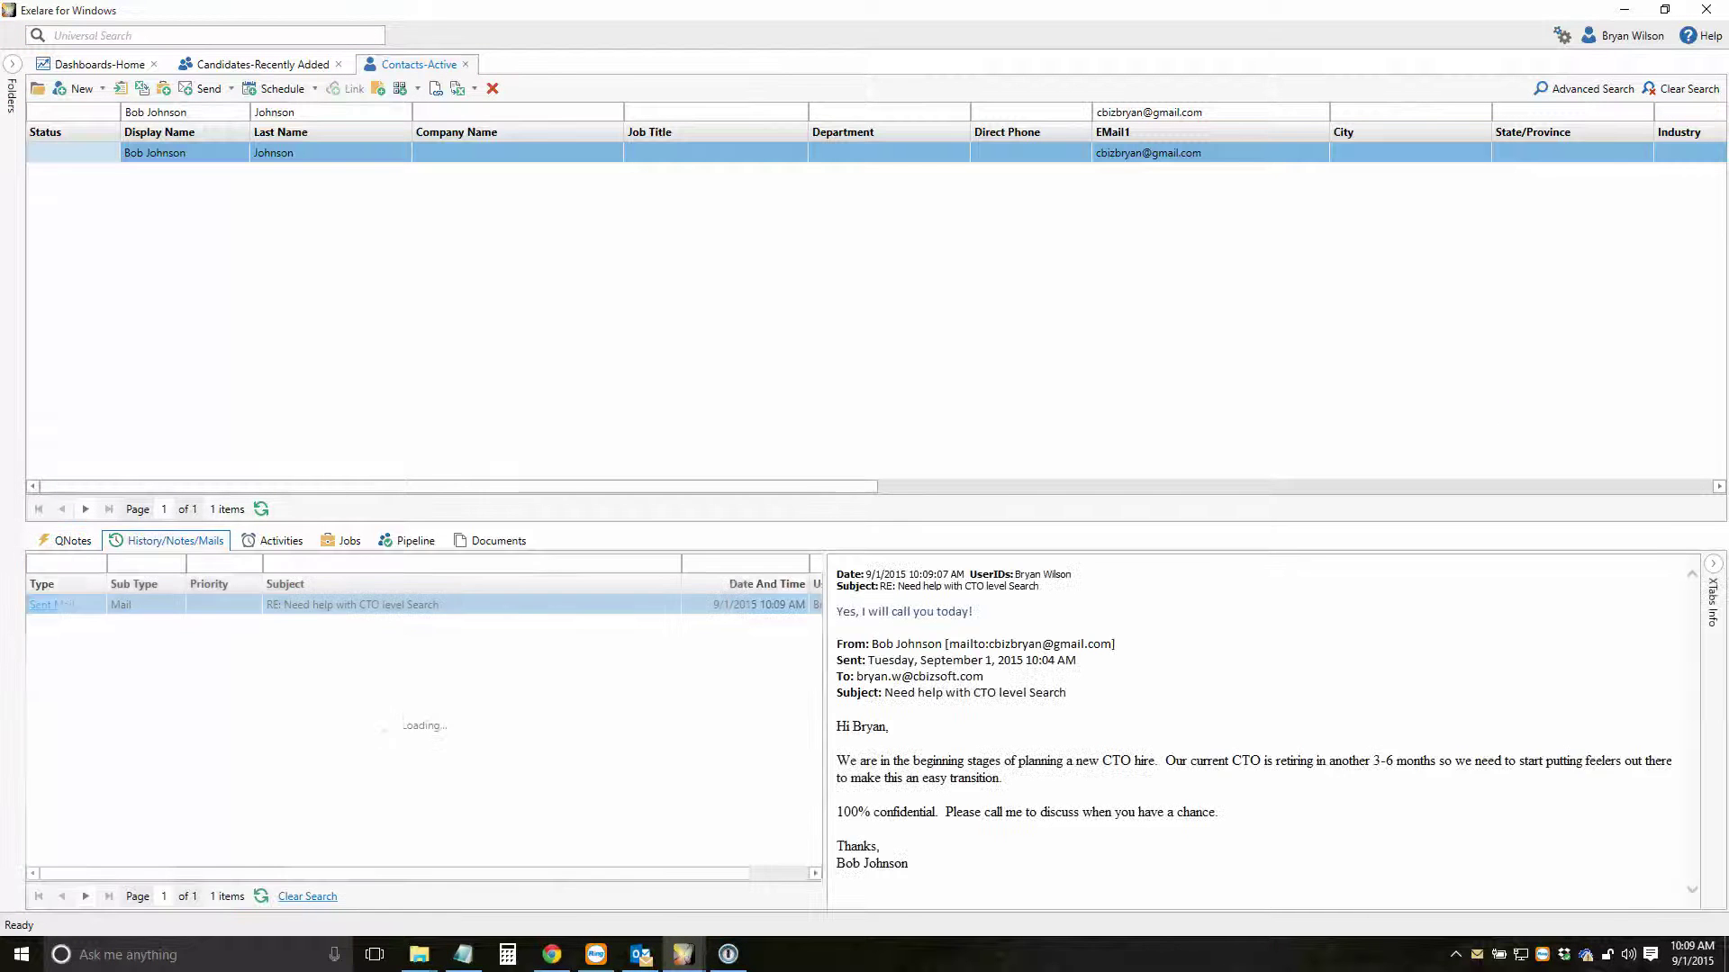
{"action": "left_click", "coordinate": [352, 606]}
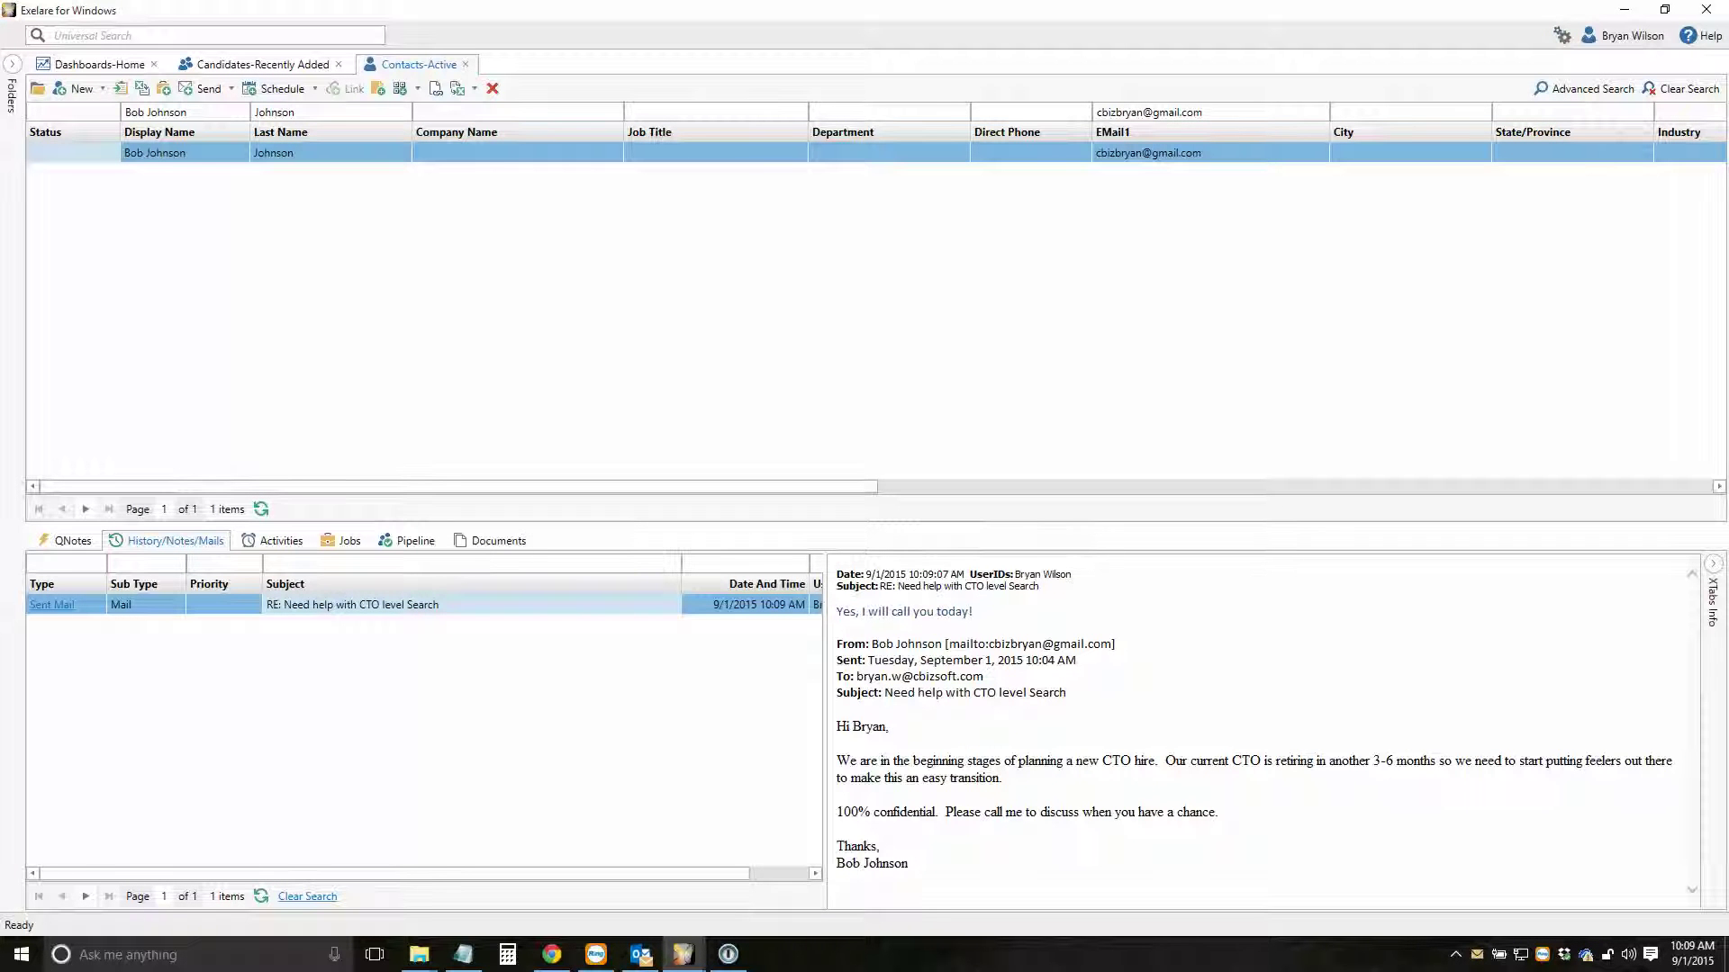
- Switch to Outlook and send another reply to the CTO search e-mail reading "Heading to your office in the morning!"
{"action": "left_click", "coordinate": [640, 954]}
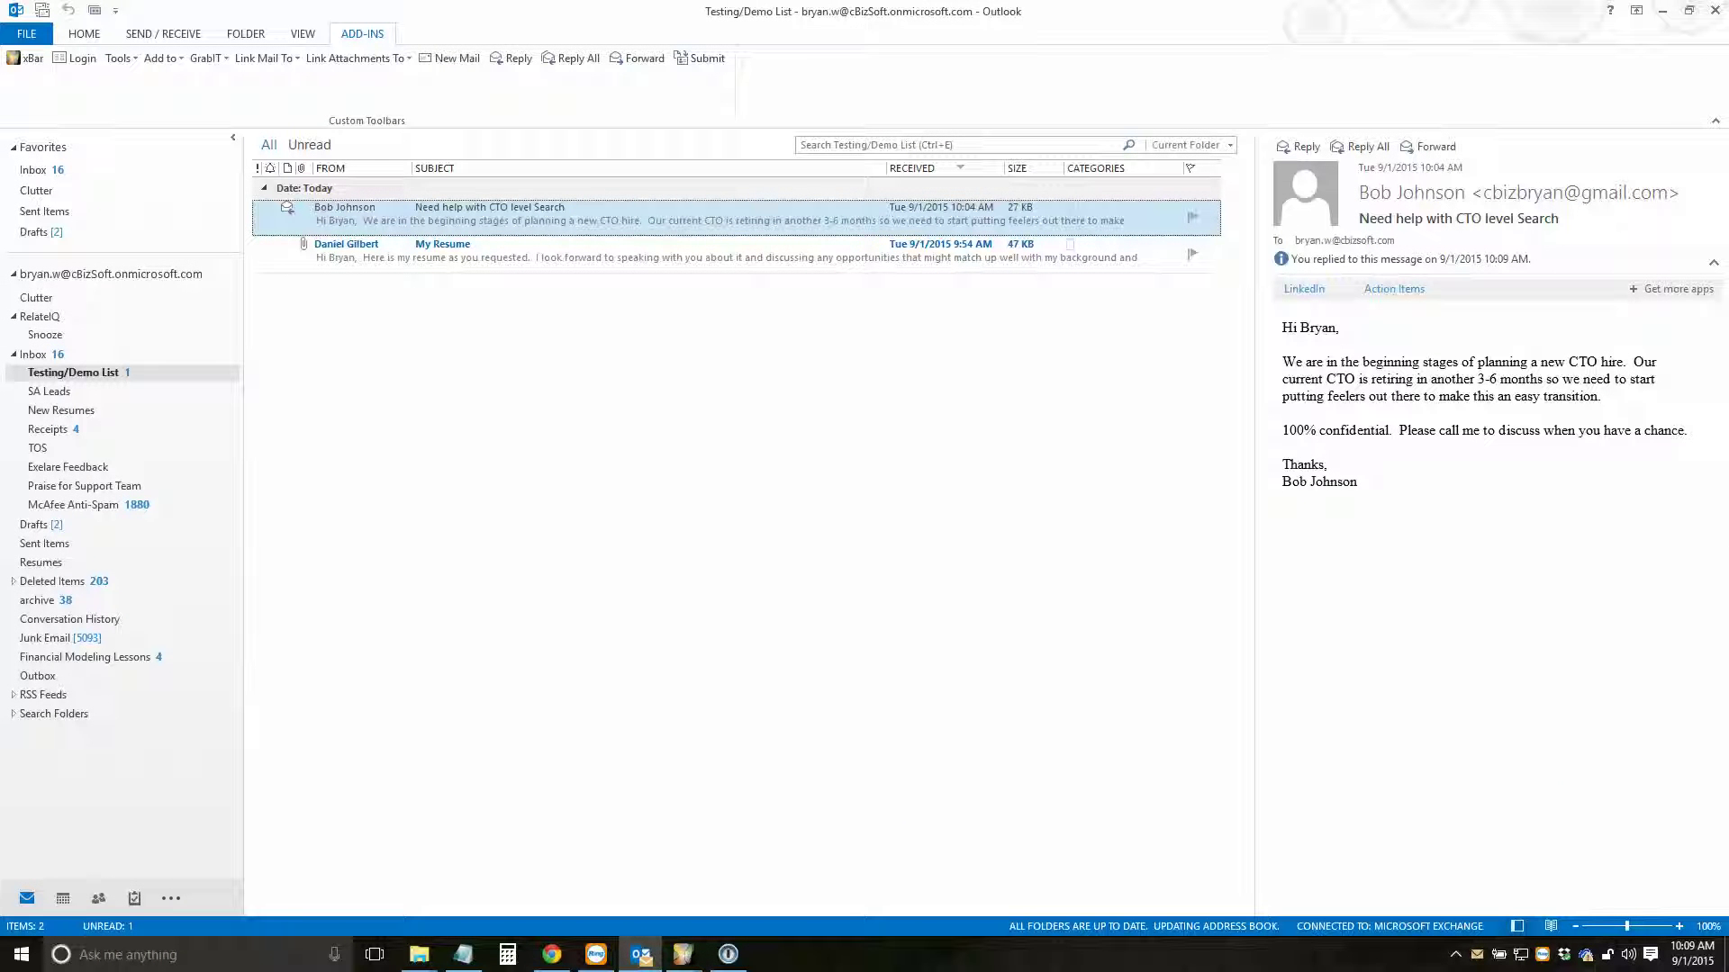
{"action": "left_click", "coordinate": [511, 58]}
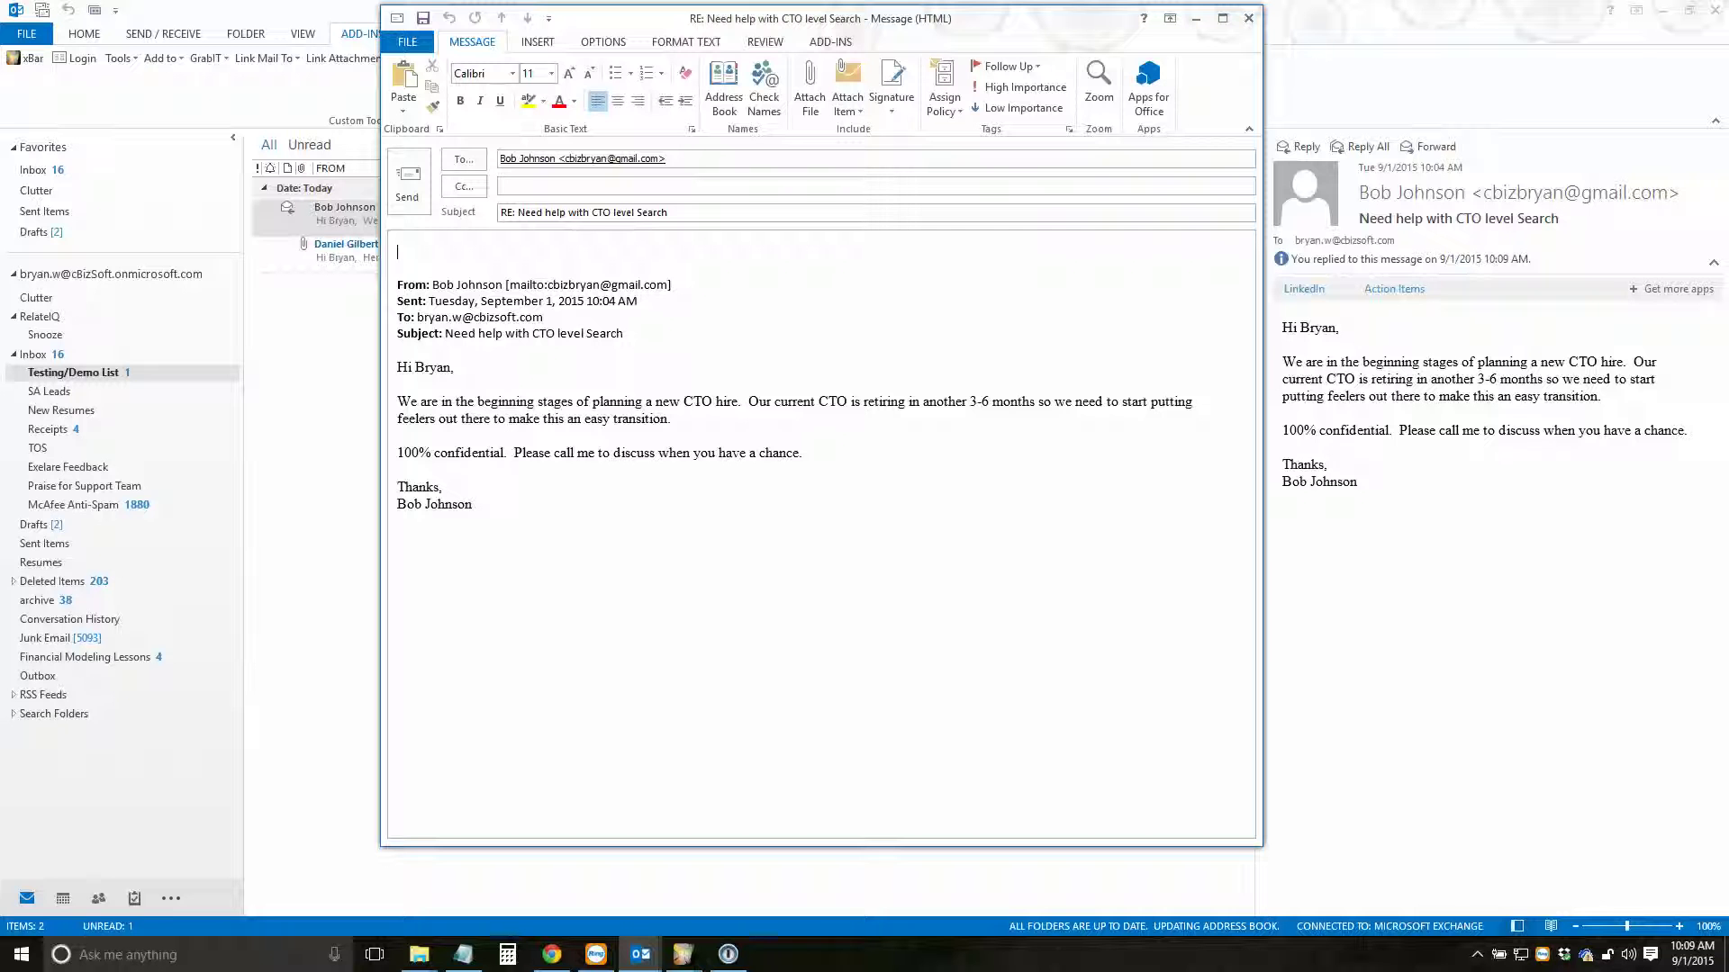
{"action": "type", "text": "Heading to your o"}
{"action": "type", "text": "ffice in the morn"}
{"action": "type", "text": "ing."}
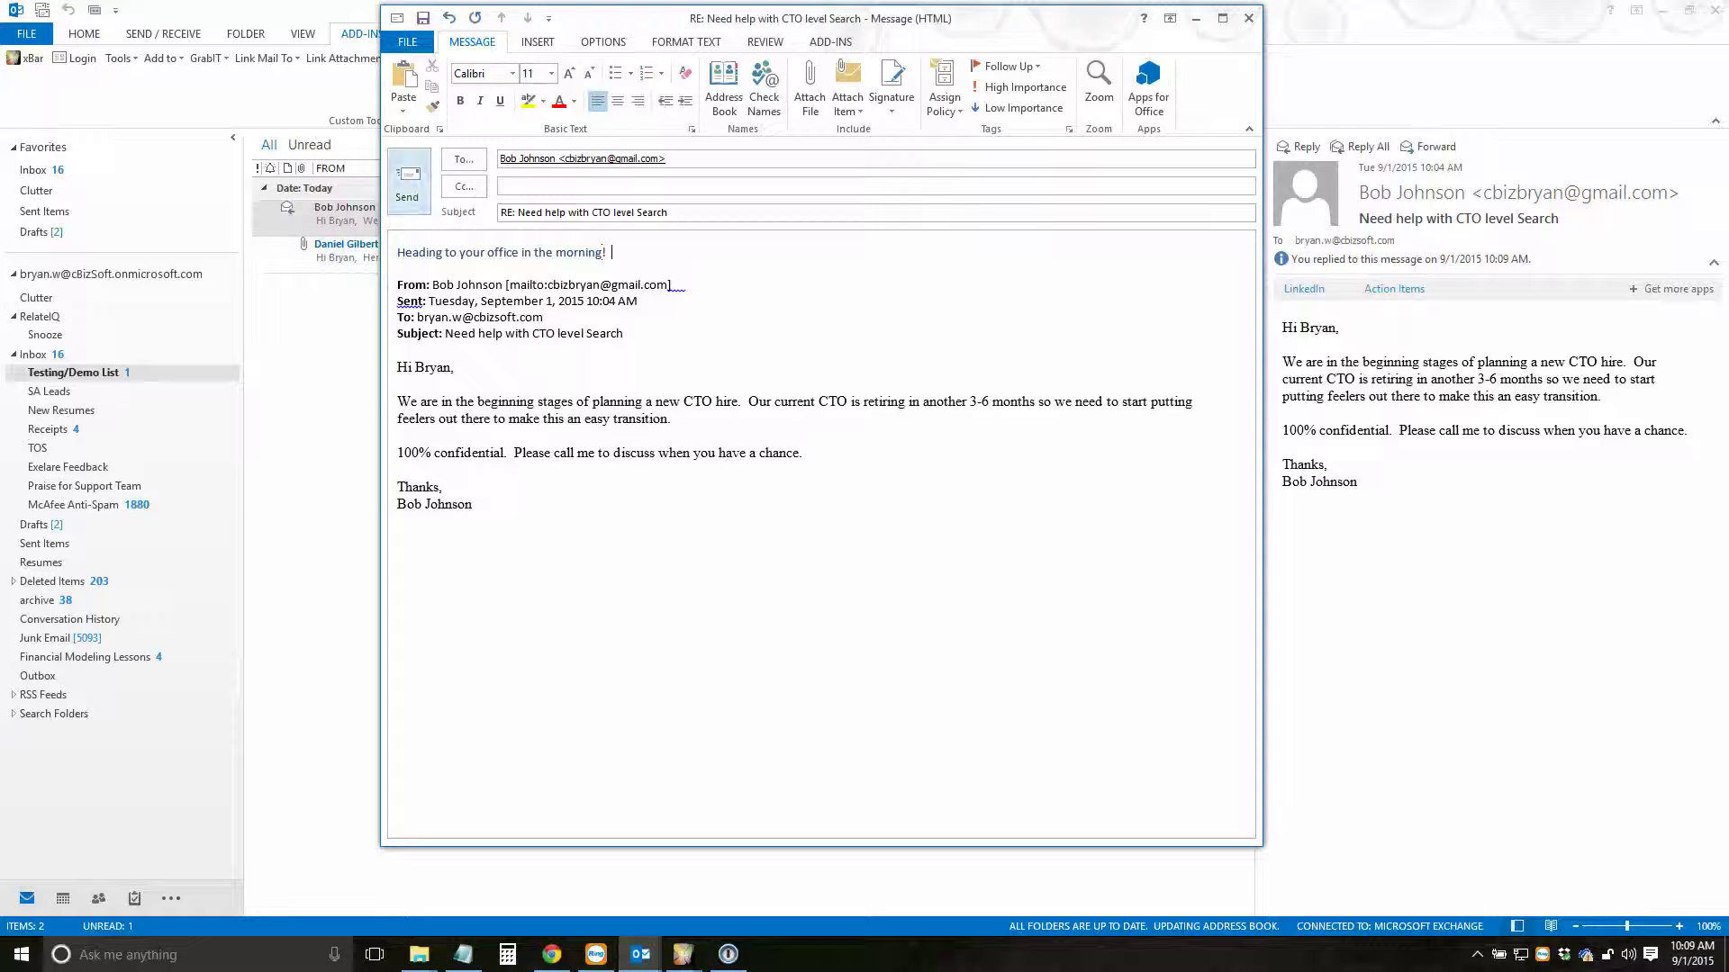
{"action": "left_click", "coordinate": [409, 180]}
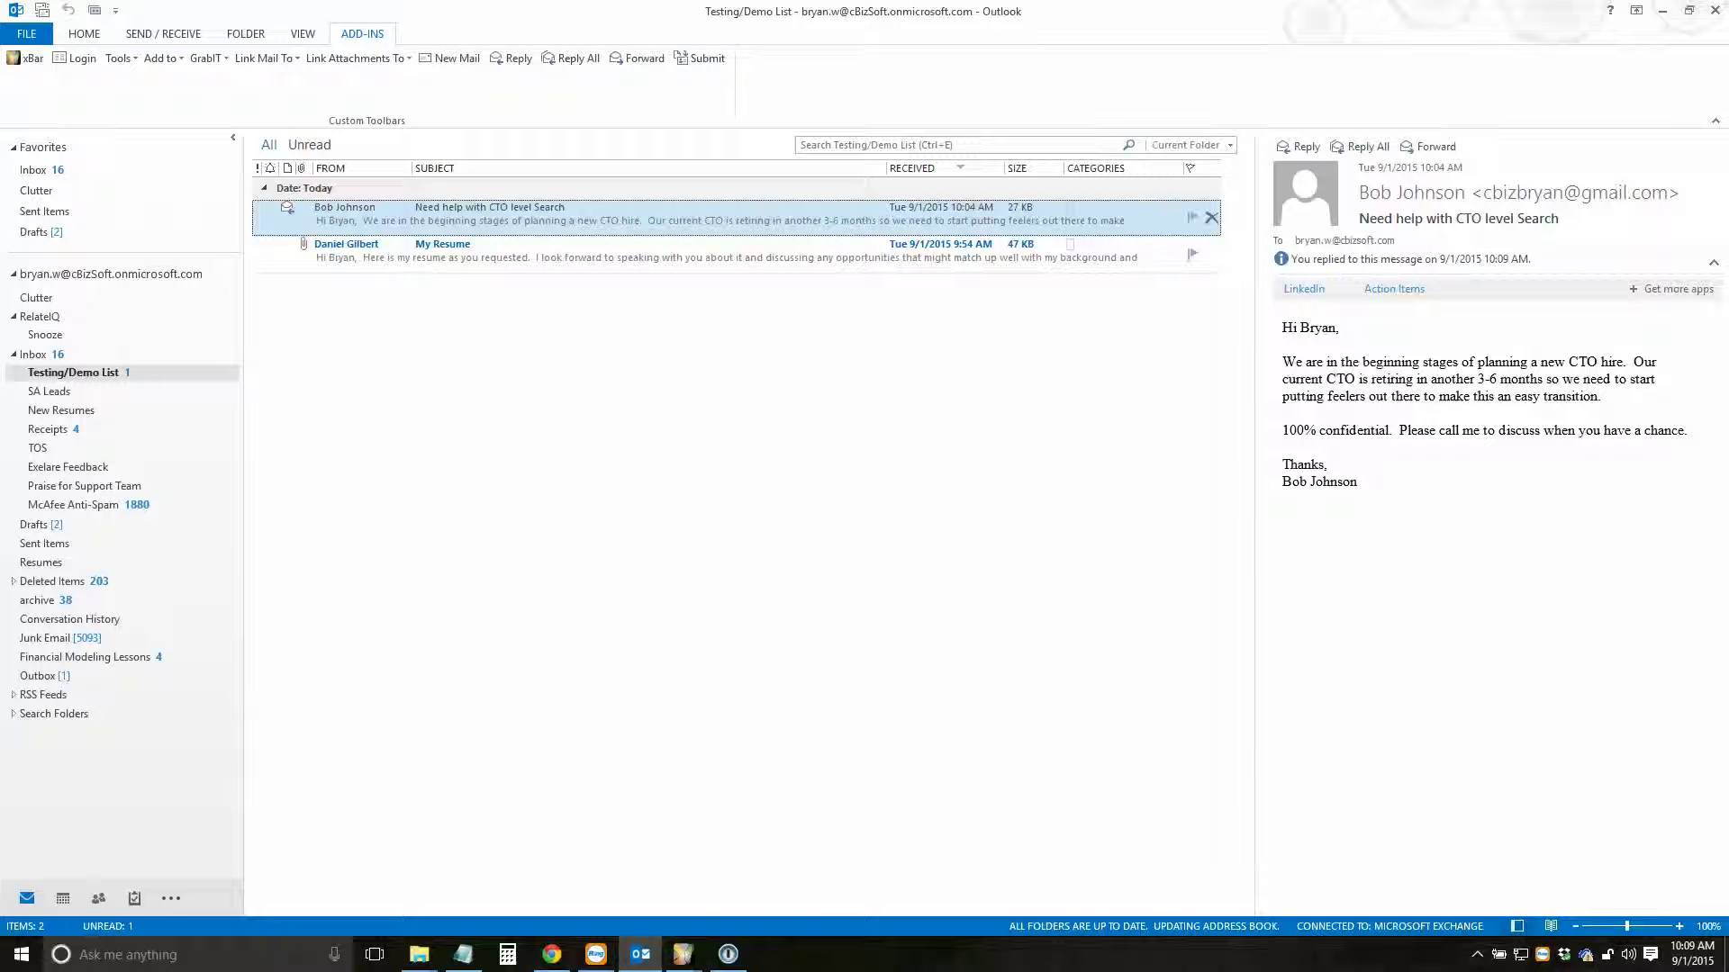
- Switch to Exelare, refresh the contact's mail history, and examine the text of the newest sent reply
{"action": "left_click", "coordinate": [684, 955]}
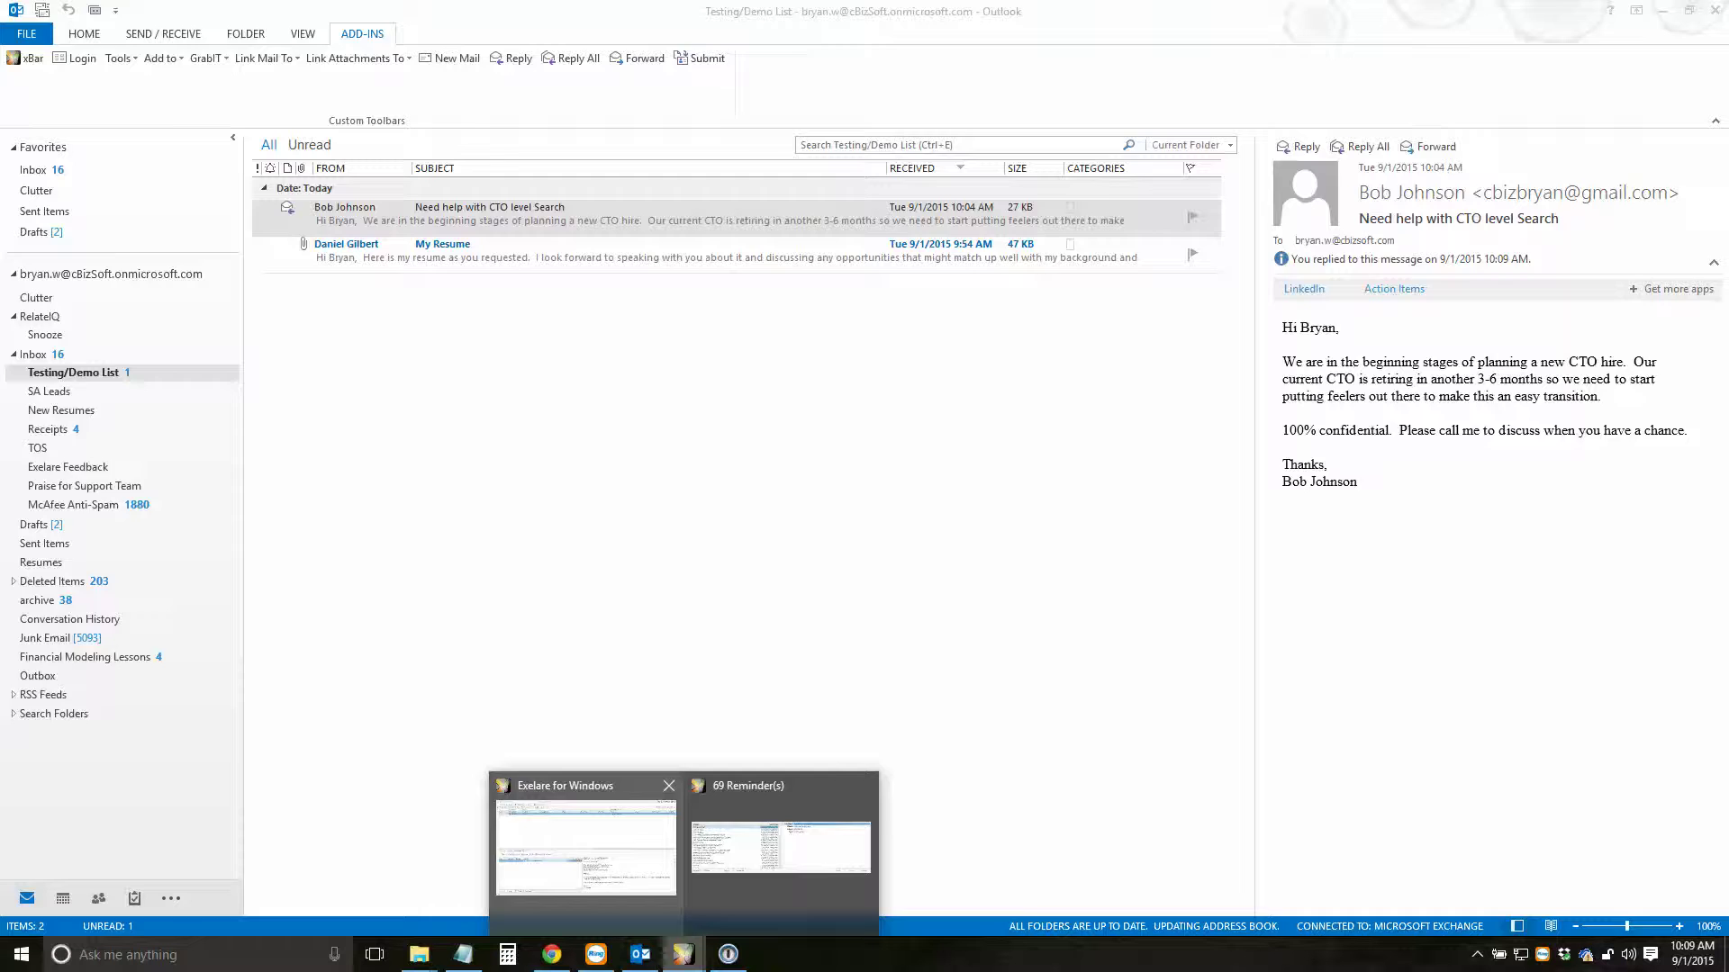
{"action": "left_click", "coordinate": [585, 851]}
{"action": "left_click", "coordinate": [261, 897]}
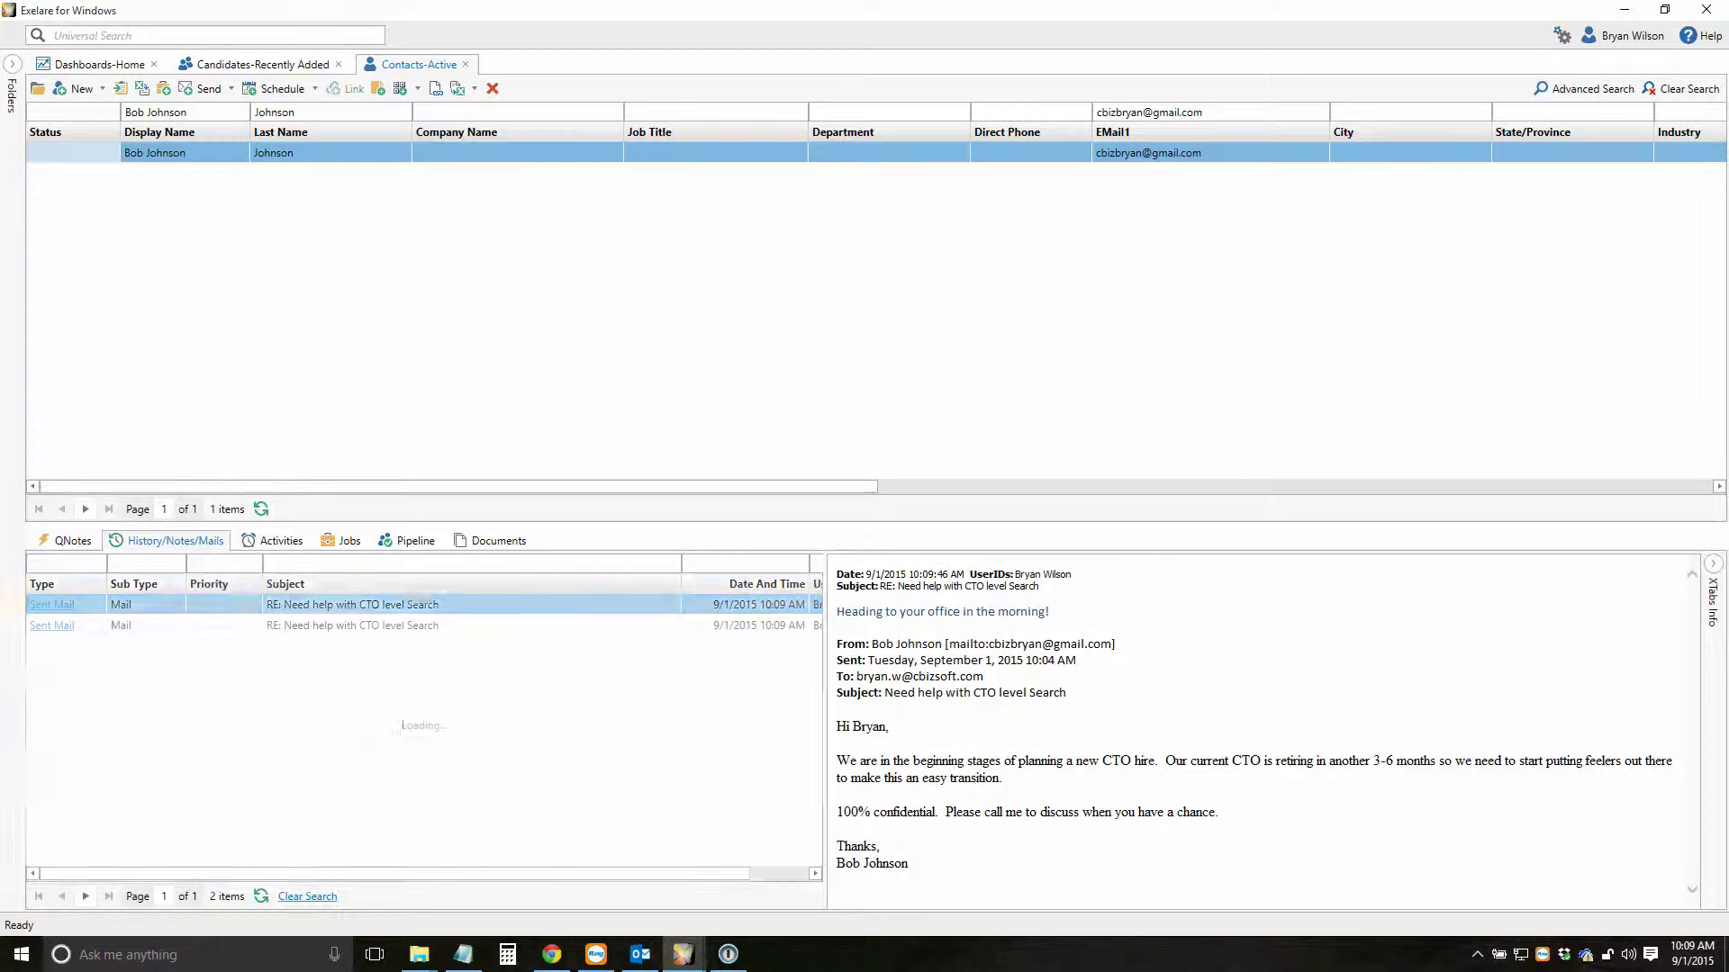
{"action": "left_click", "coordinate": [387, 606]}
{"action": "left_click_drag", "start_coordinate": [1053, 611], "coordinate": [837, 611]}
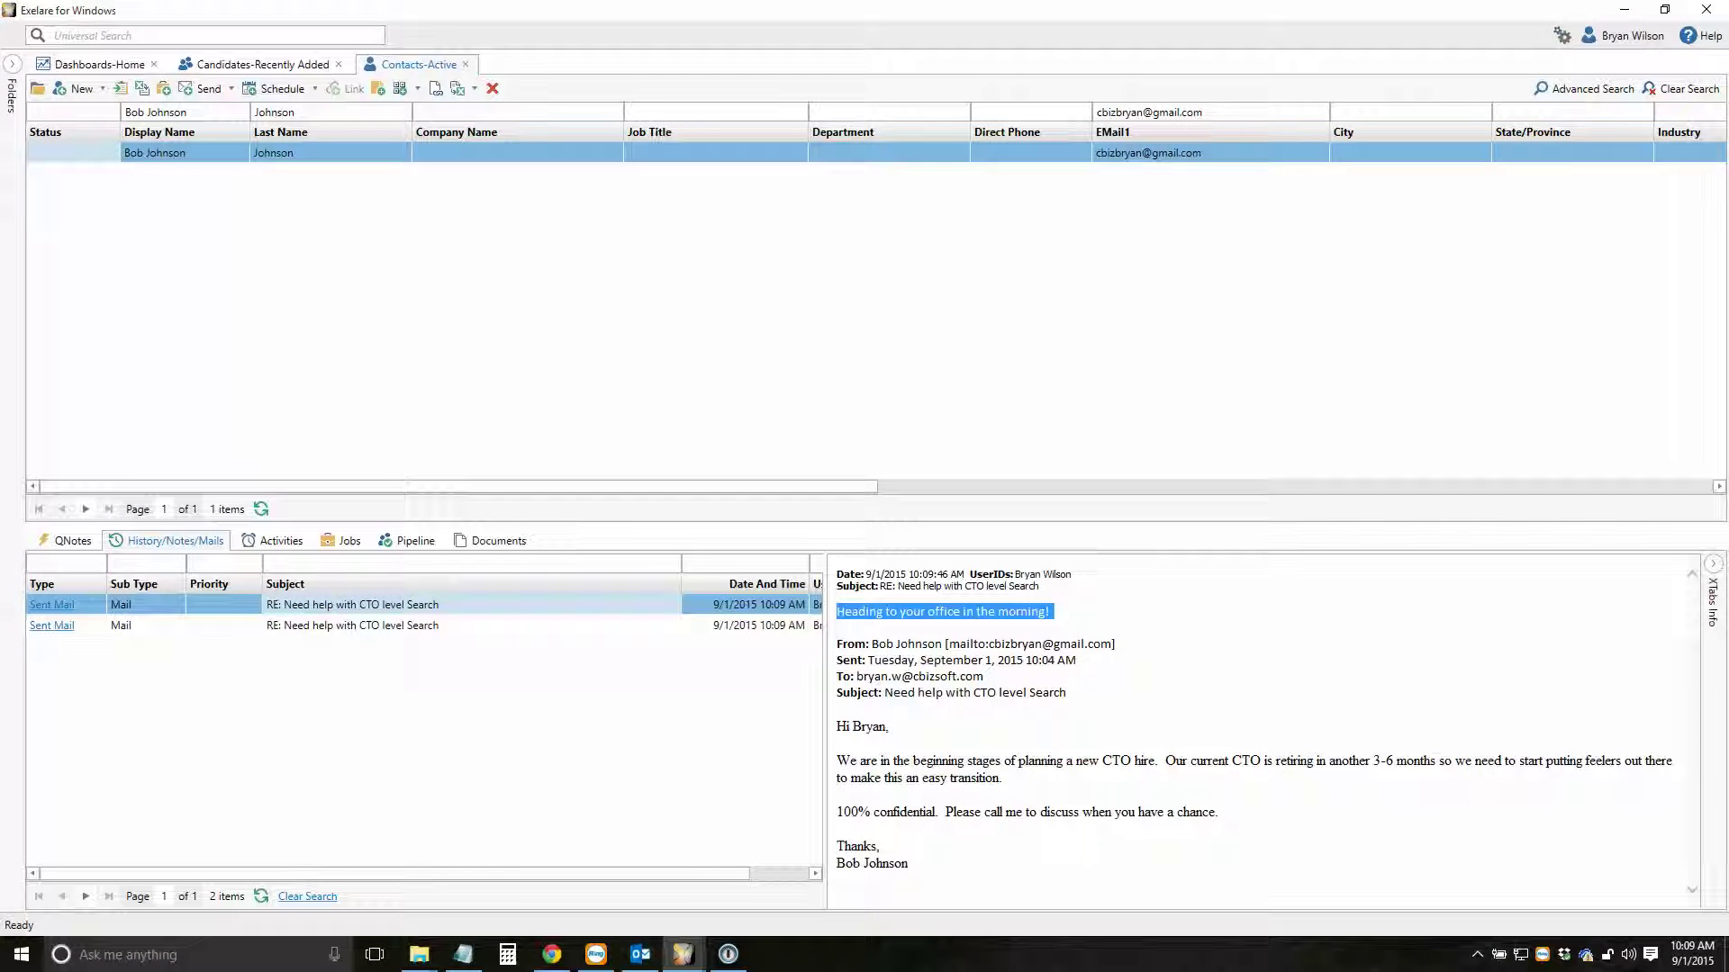
- Switch to Outlook and start adding the "My Resume" e-mail's sender to the candidates
{"action": "mouse_move", "coordinate": [641, 954]}
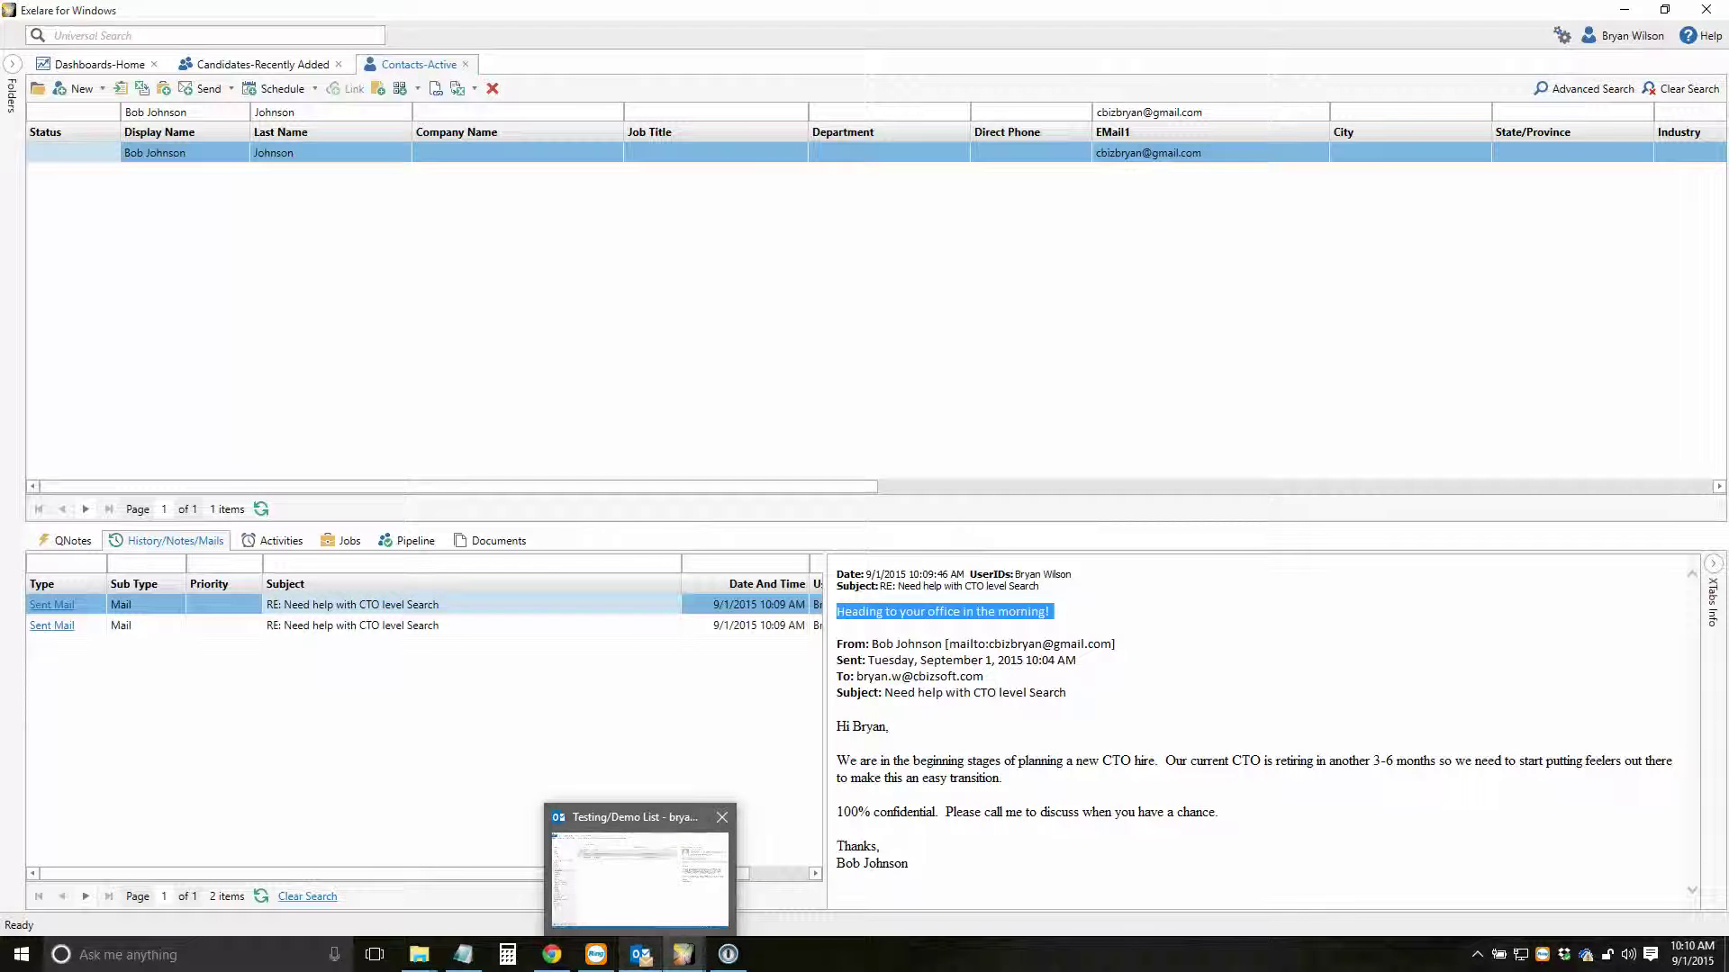
{"action": "left_click", "coordinate": [641, 878]}
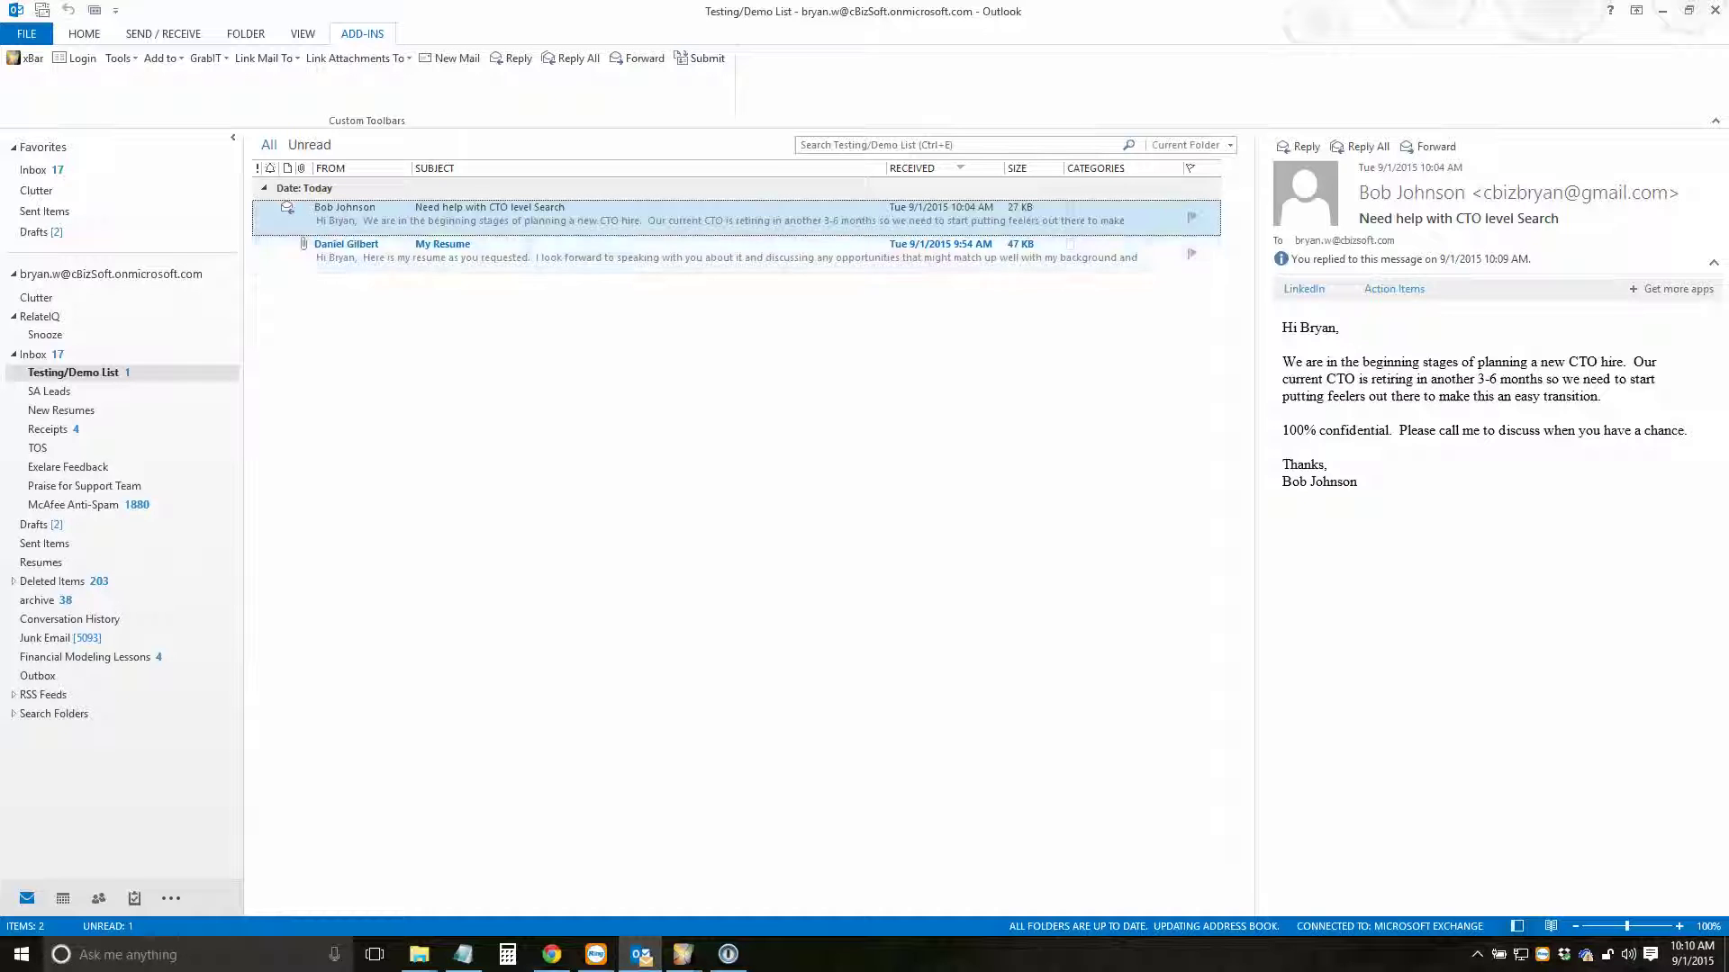
{"action": "left_click", "coordinate": [630, 253]}
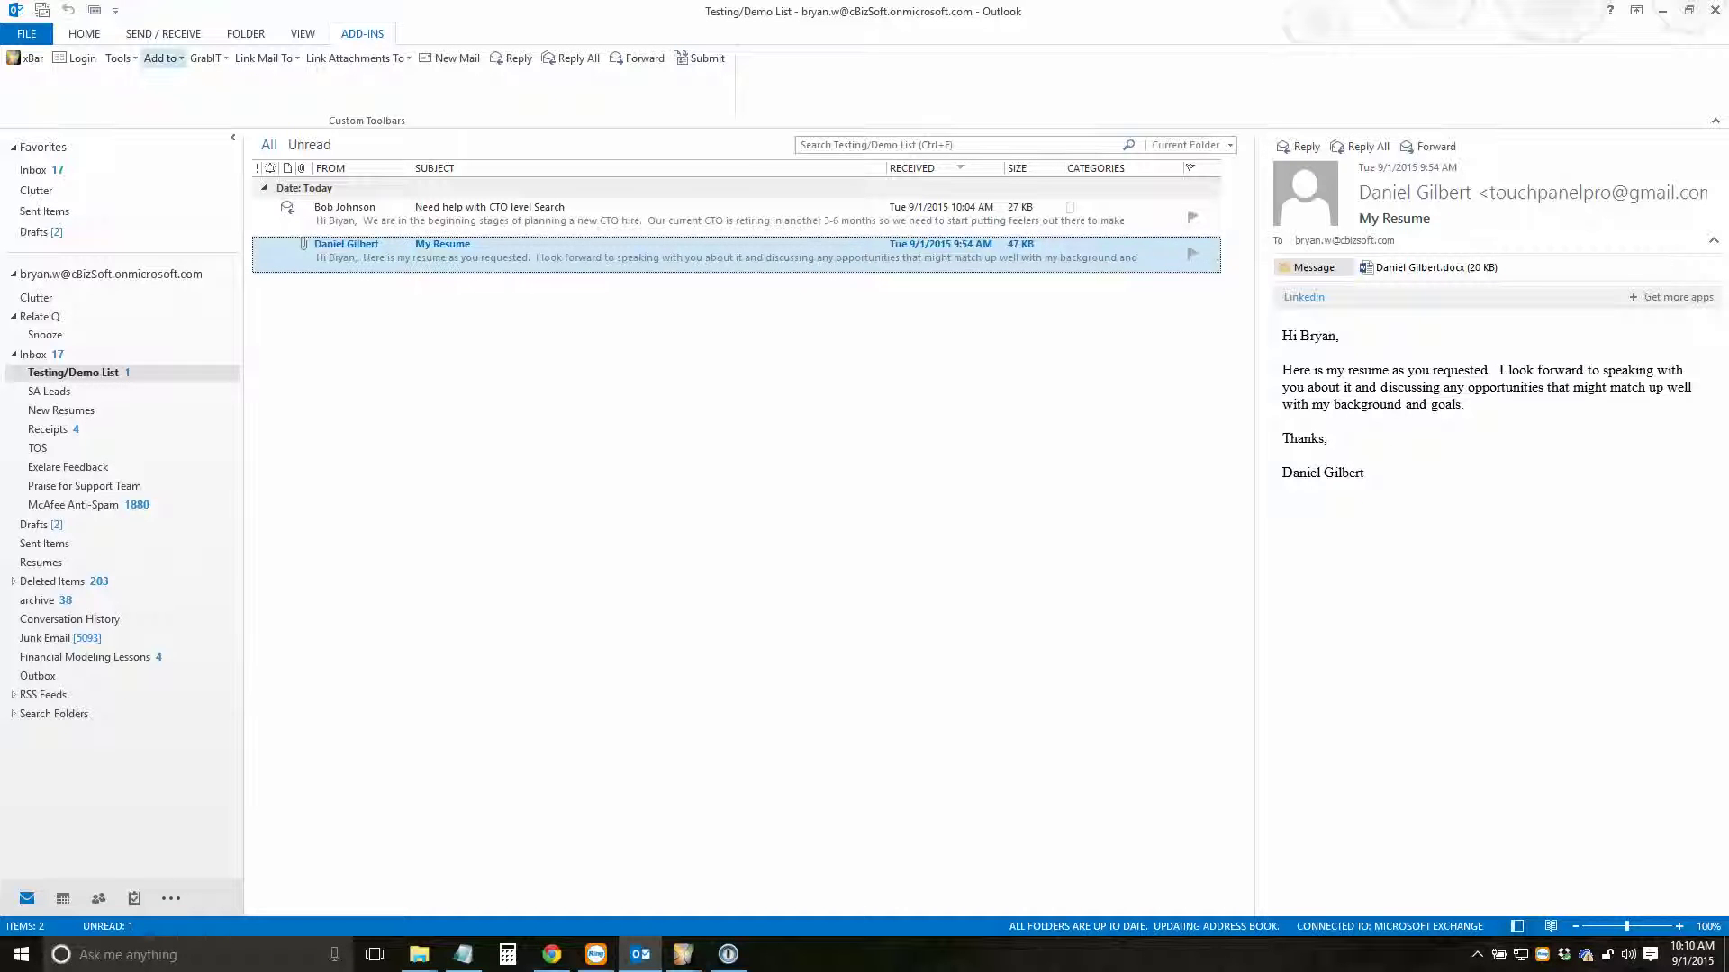
{"action": "left_click", "coordinate": [163, 58]}
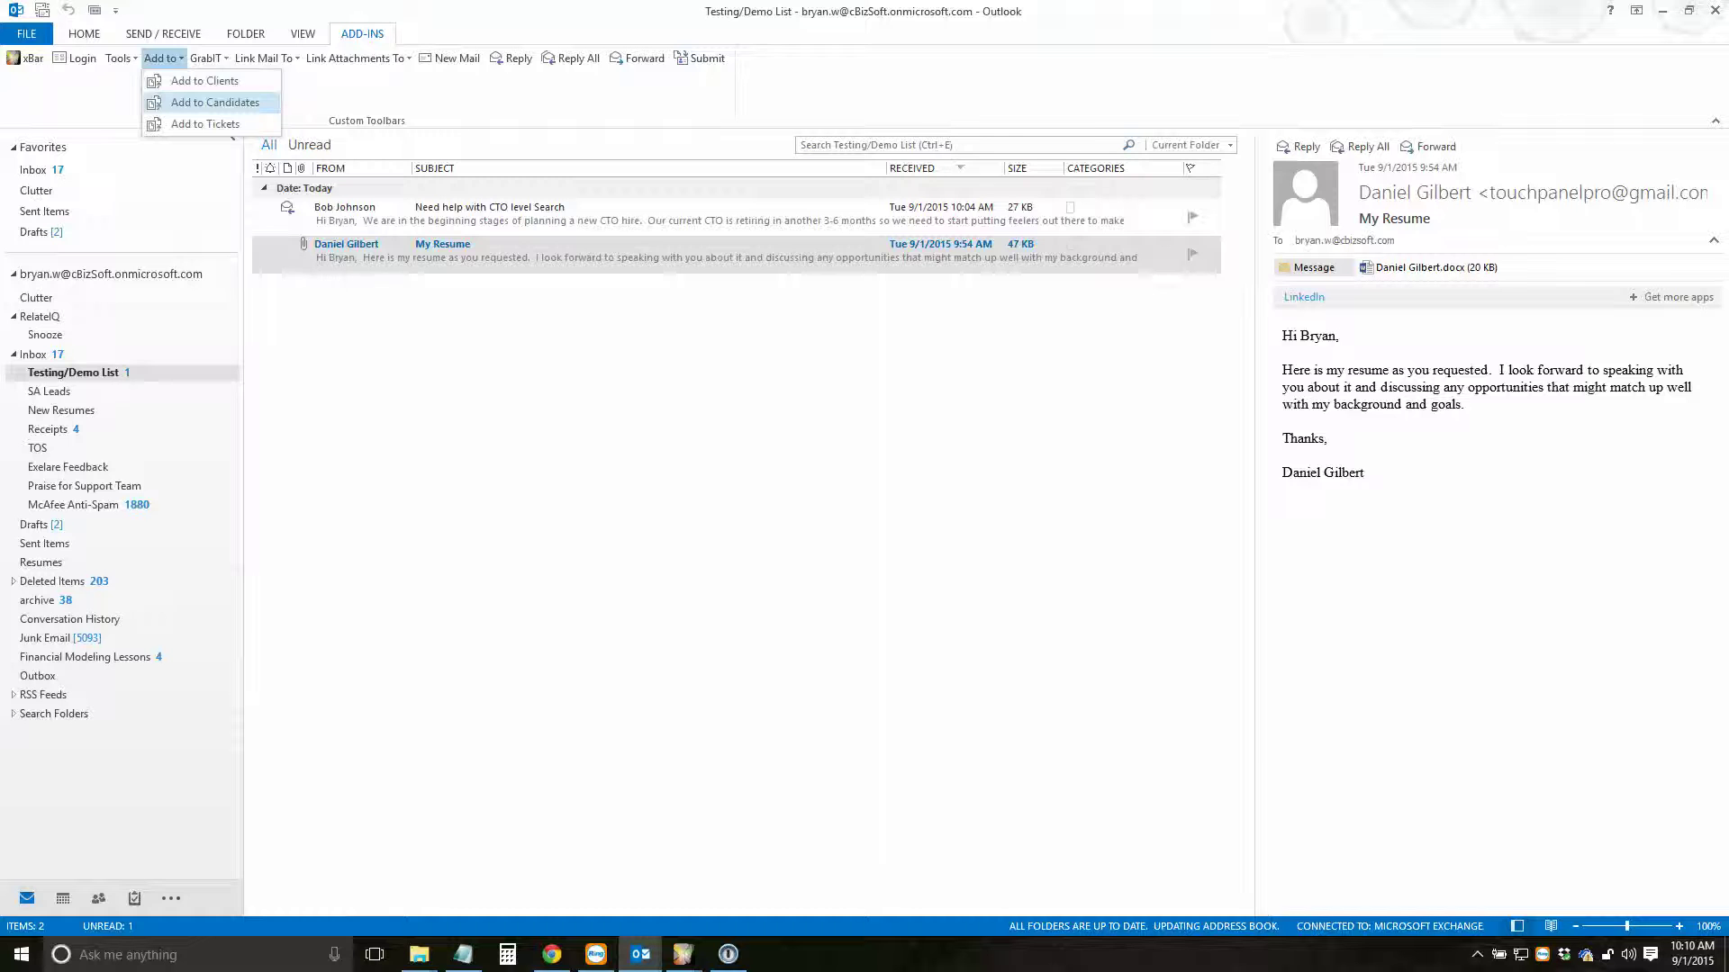
{"action": "left_click", "coordinate": [214, 102]}
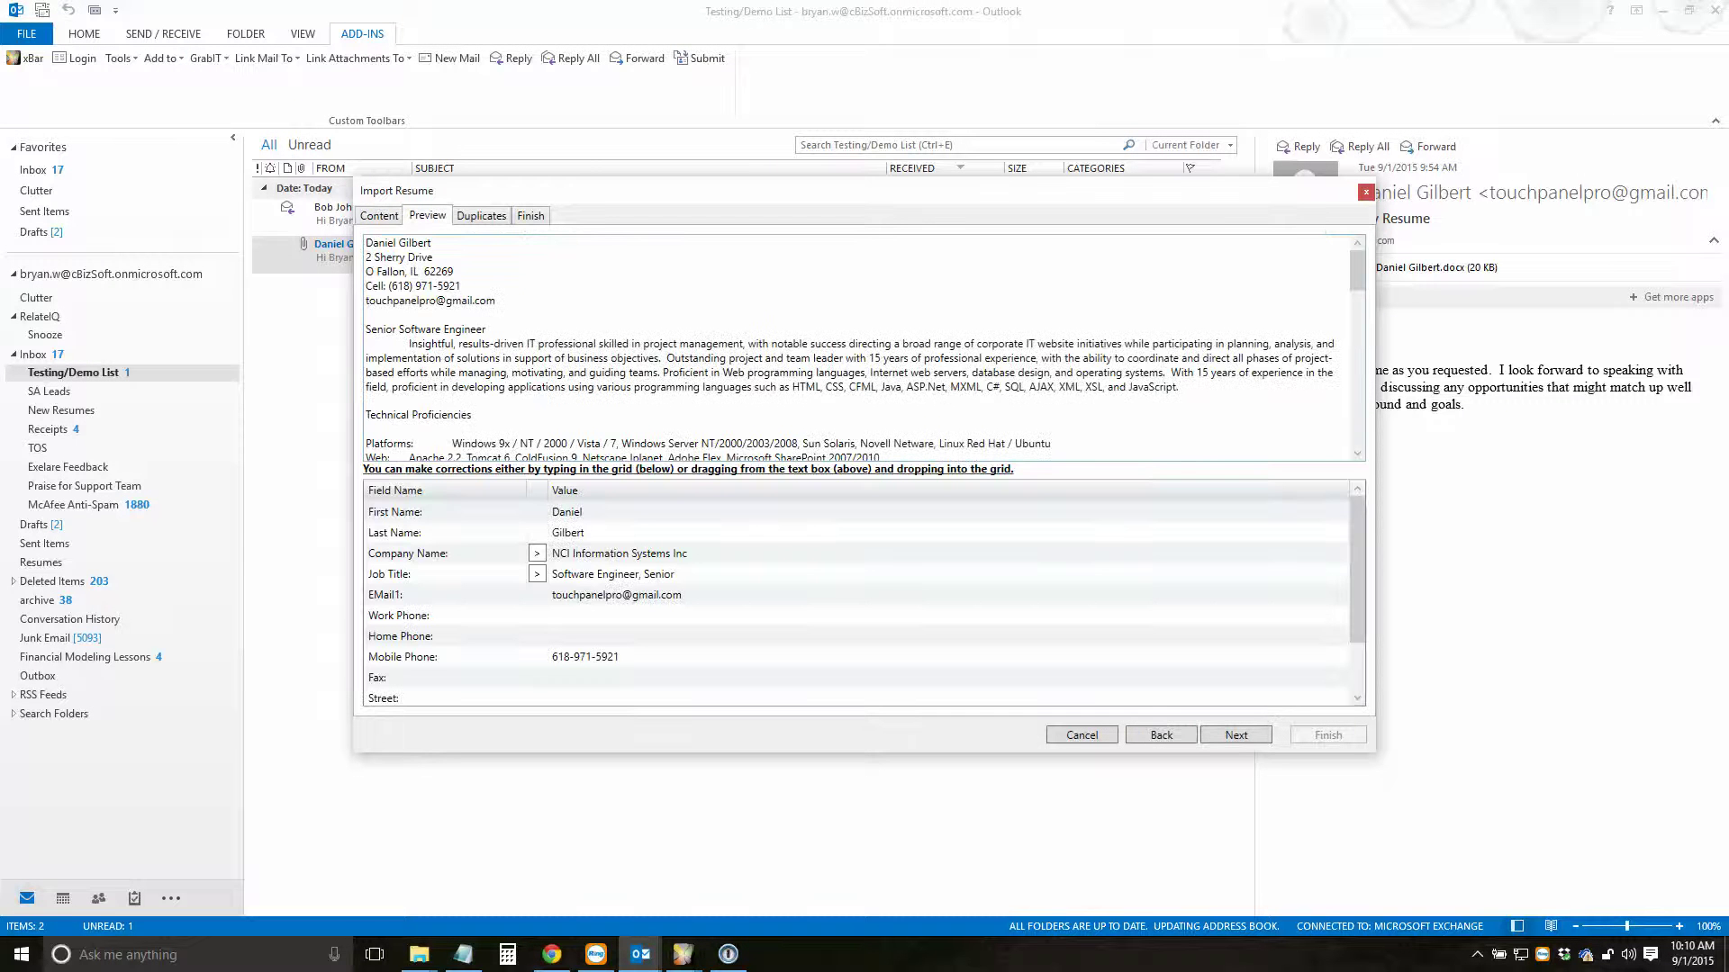
- Accept the parsed resume preview, check the First Name and EMail1 fields in the duplicates check, and proceed to the final import stage
{"action": "left_click_drag", "start_coordinate": [810, 190], "coordinate": [763, 269]}
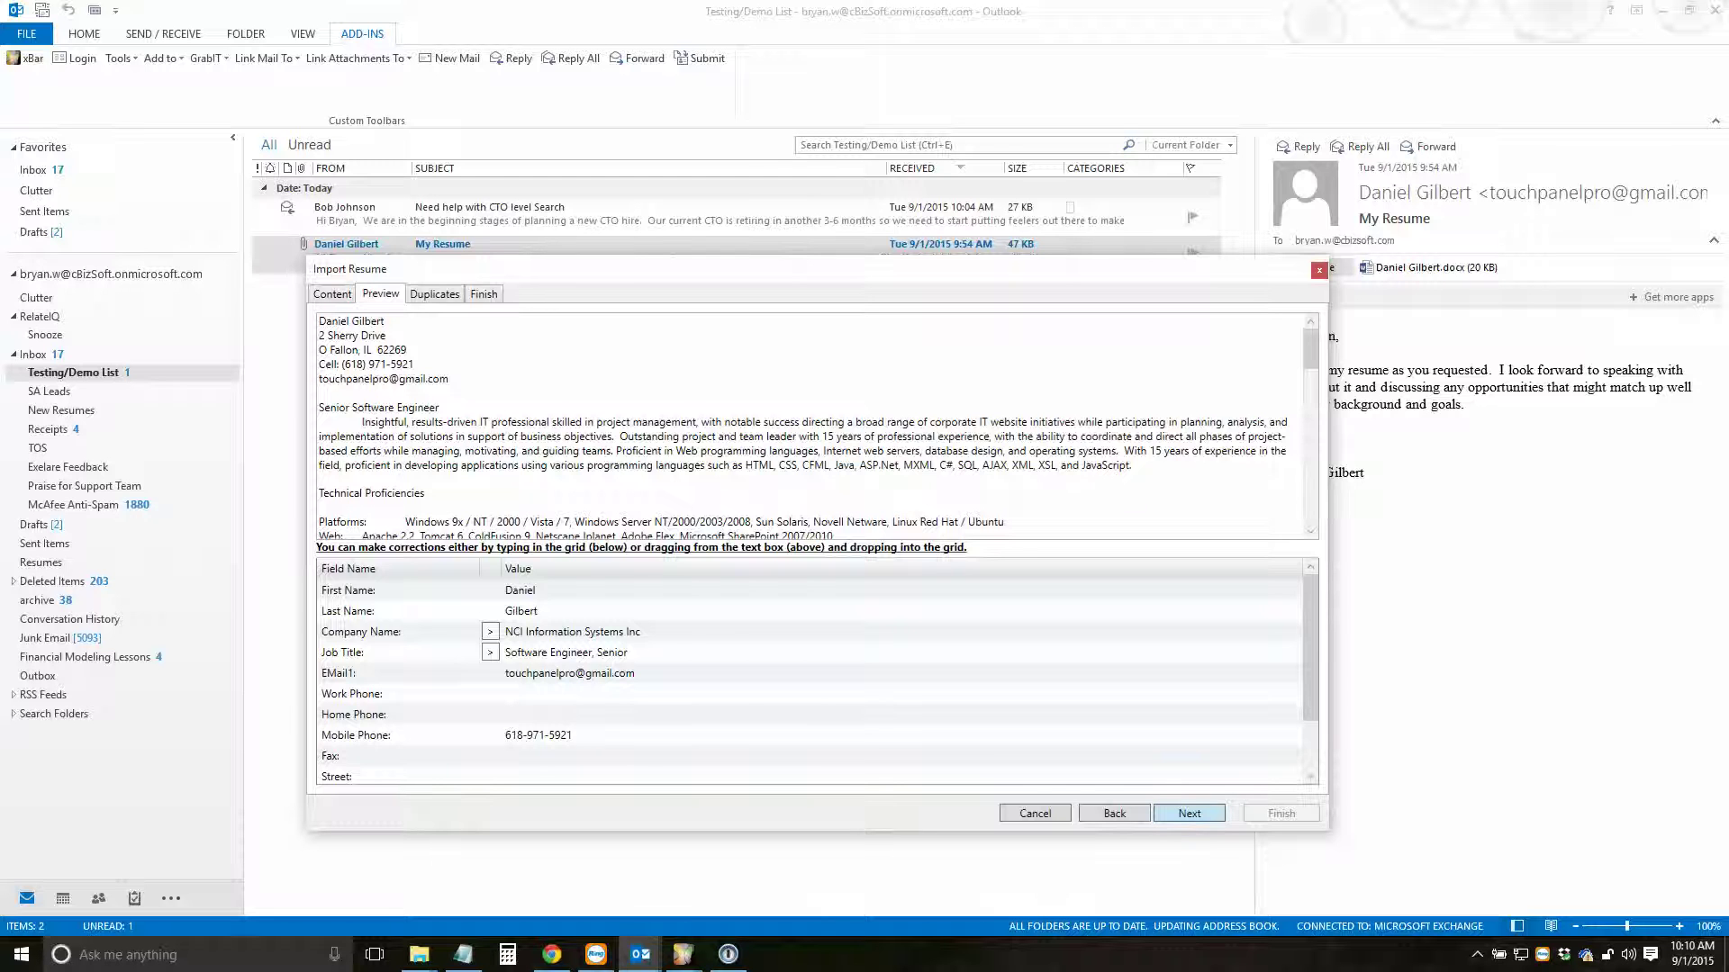
{"action": "left_click", "coordinate": [1189, 813]}
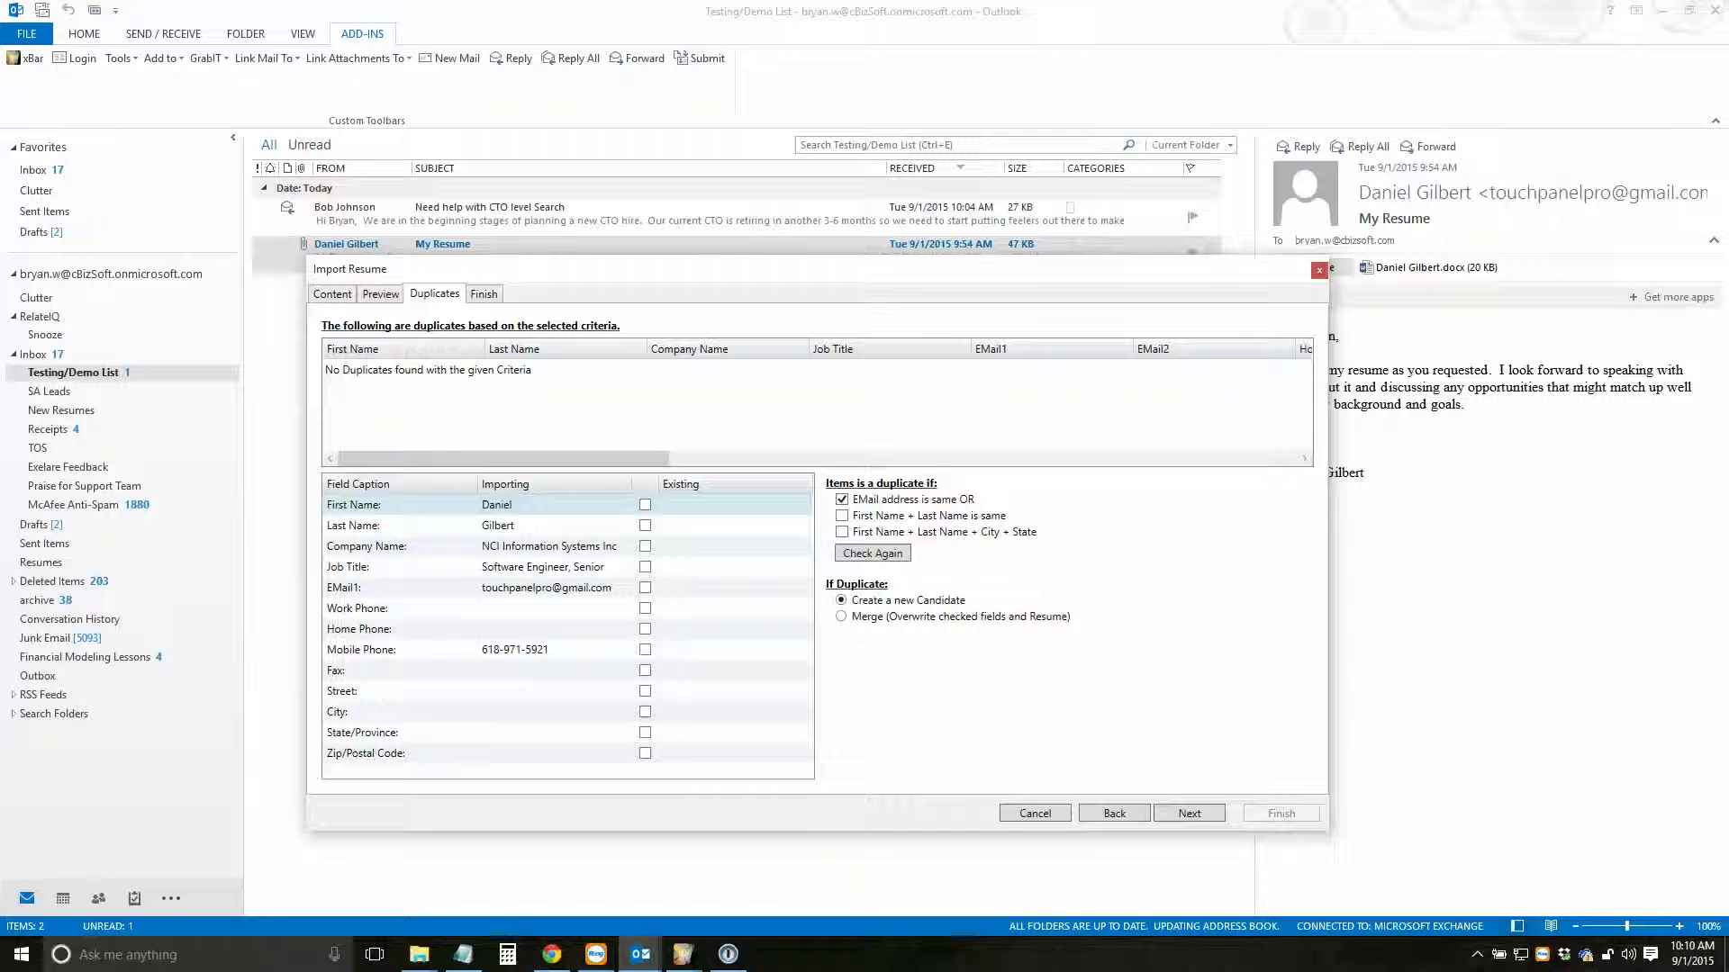
{"action": "left_click", "coordinate": [645, 504]}
{"action": "left_click", "coordinate": [644, 588]}
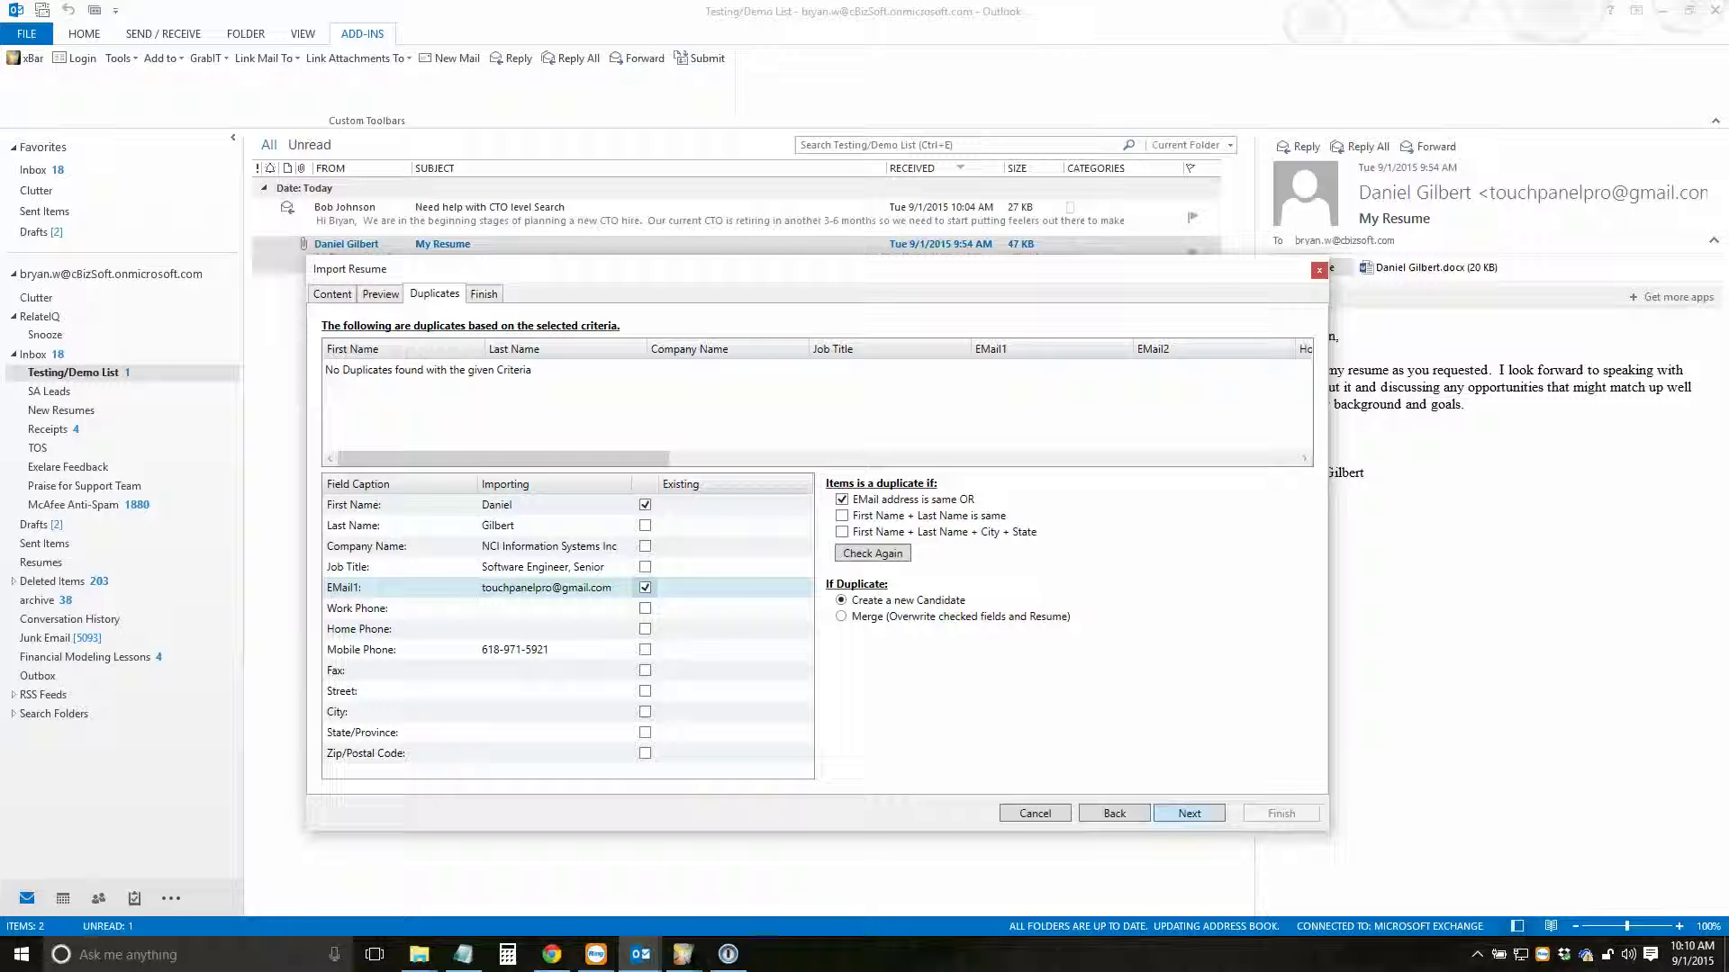
{"action": "left_click", "coordinate": [1190, 814]}
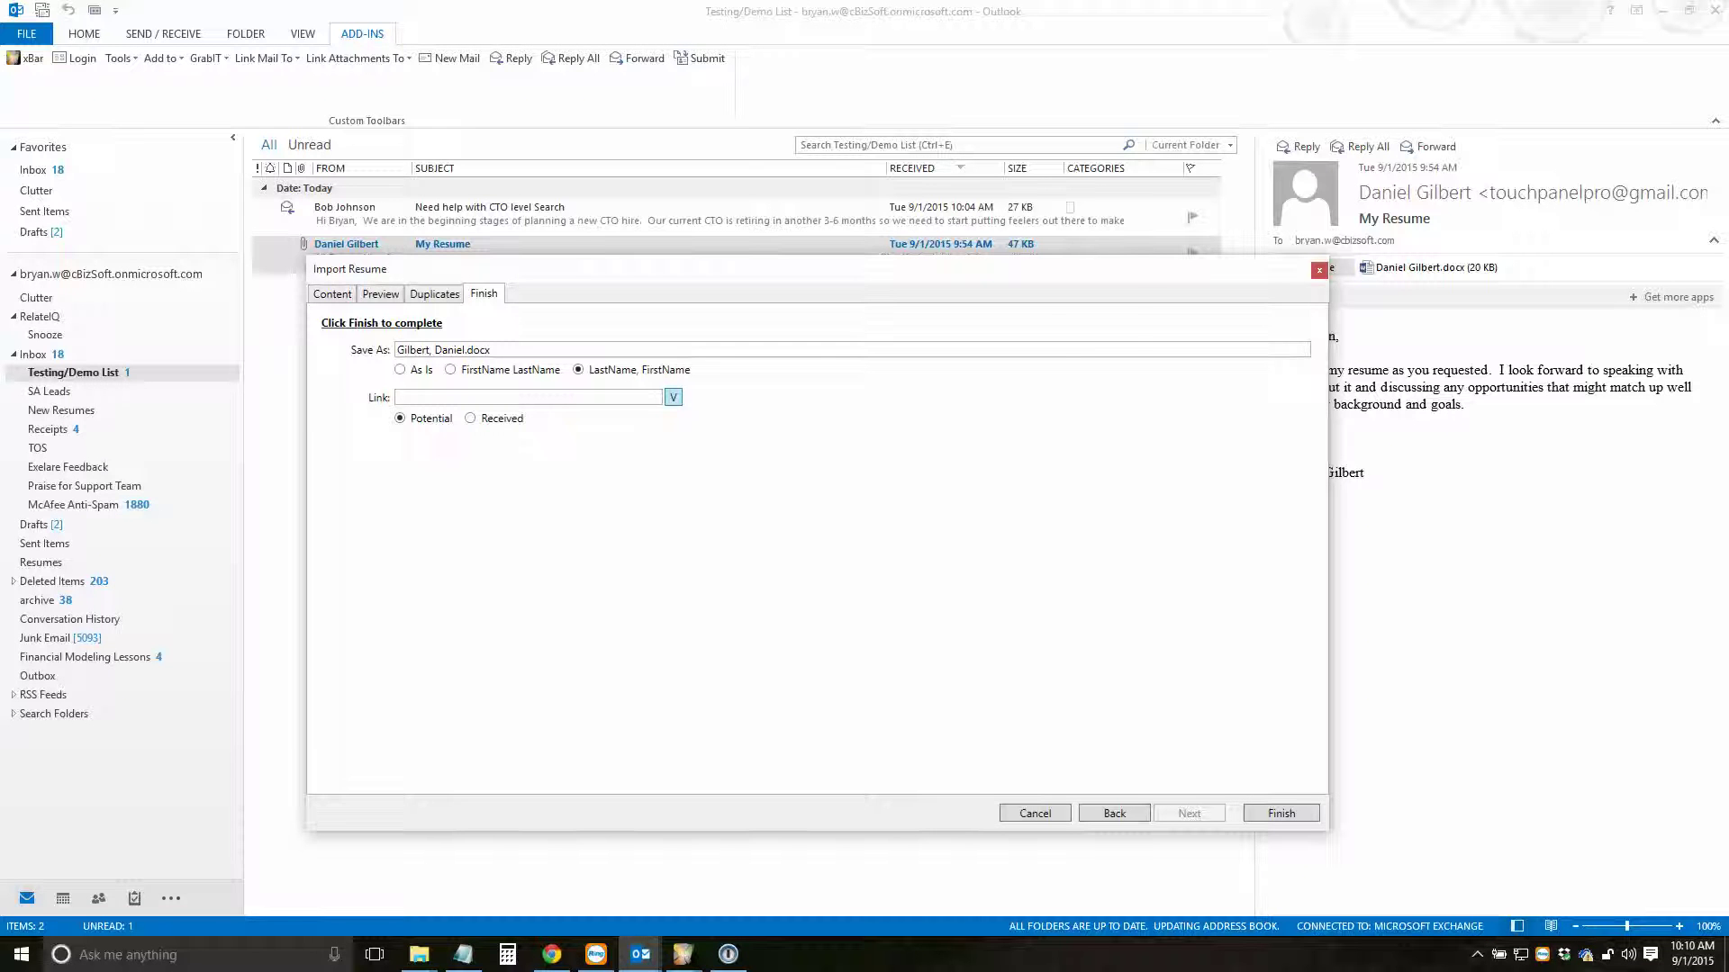
- Link the imported candidate to Job-0430, Project Manager, as Potential and finish the resume import
{"action": "left_click", "coordinate": [673, 397]}
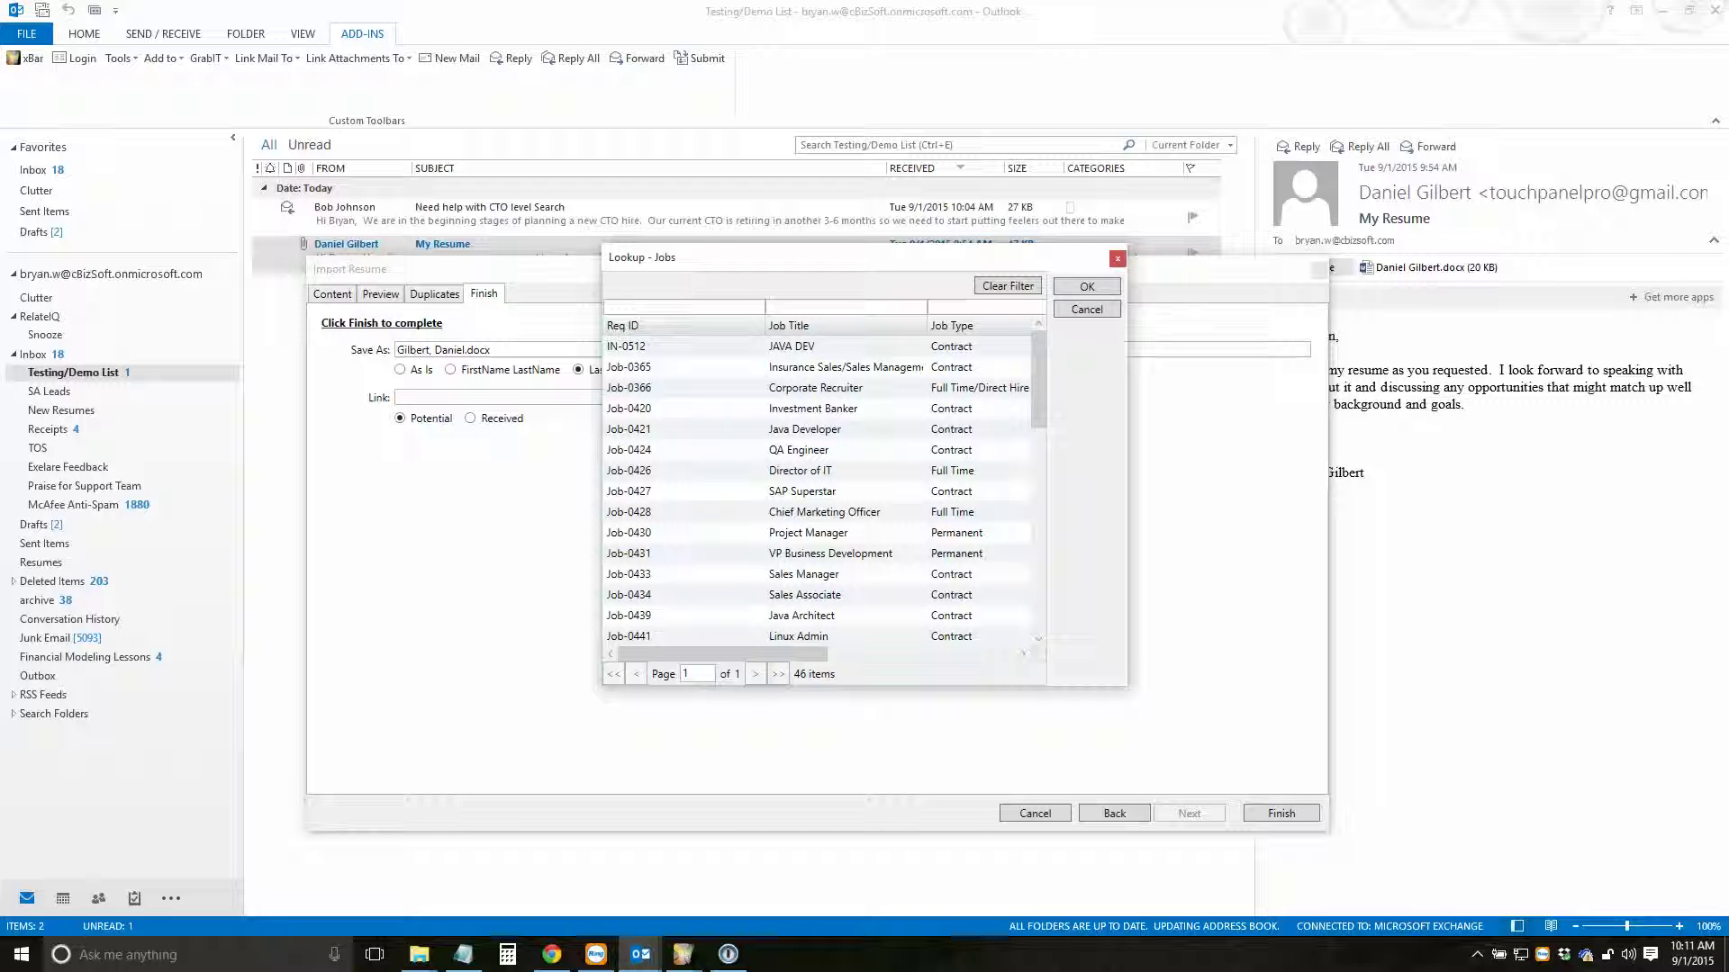
{"action": "left_click", "coordinate": [844, 533]}
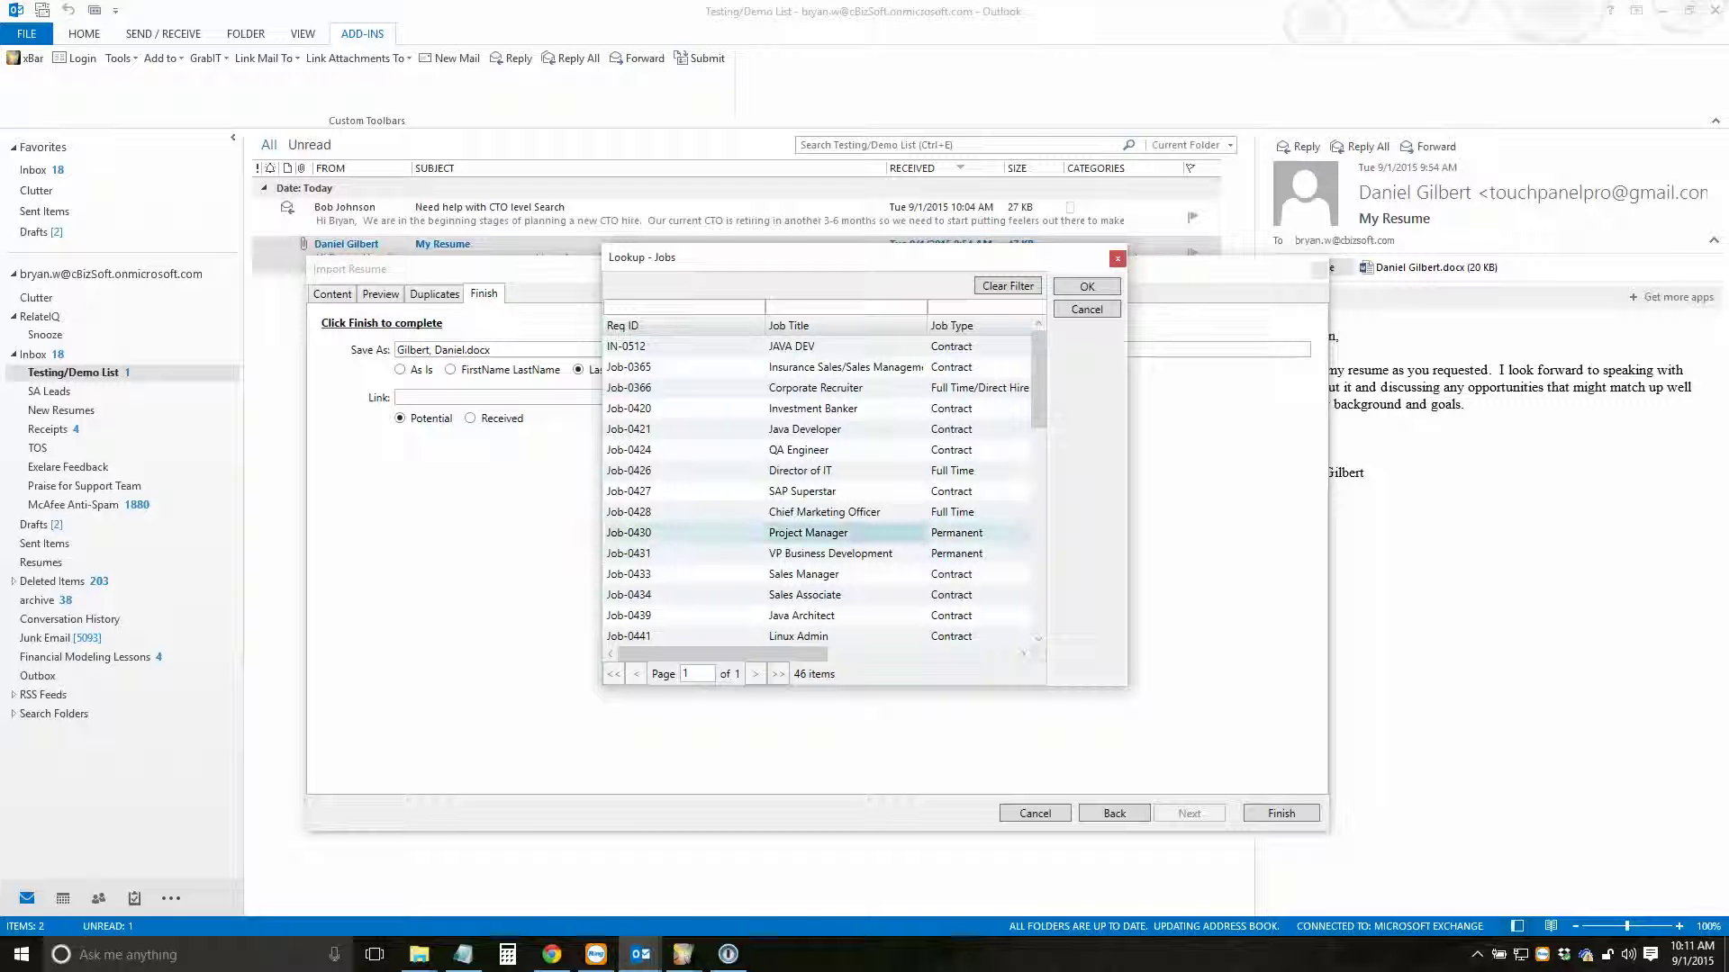
{"action": "left_click", "coordinate": [1086, 286]}
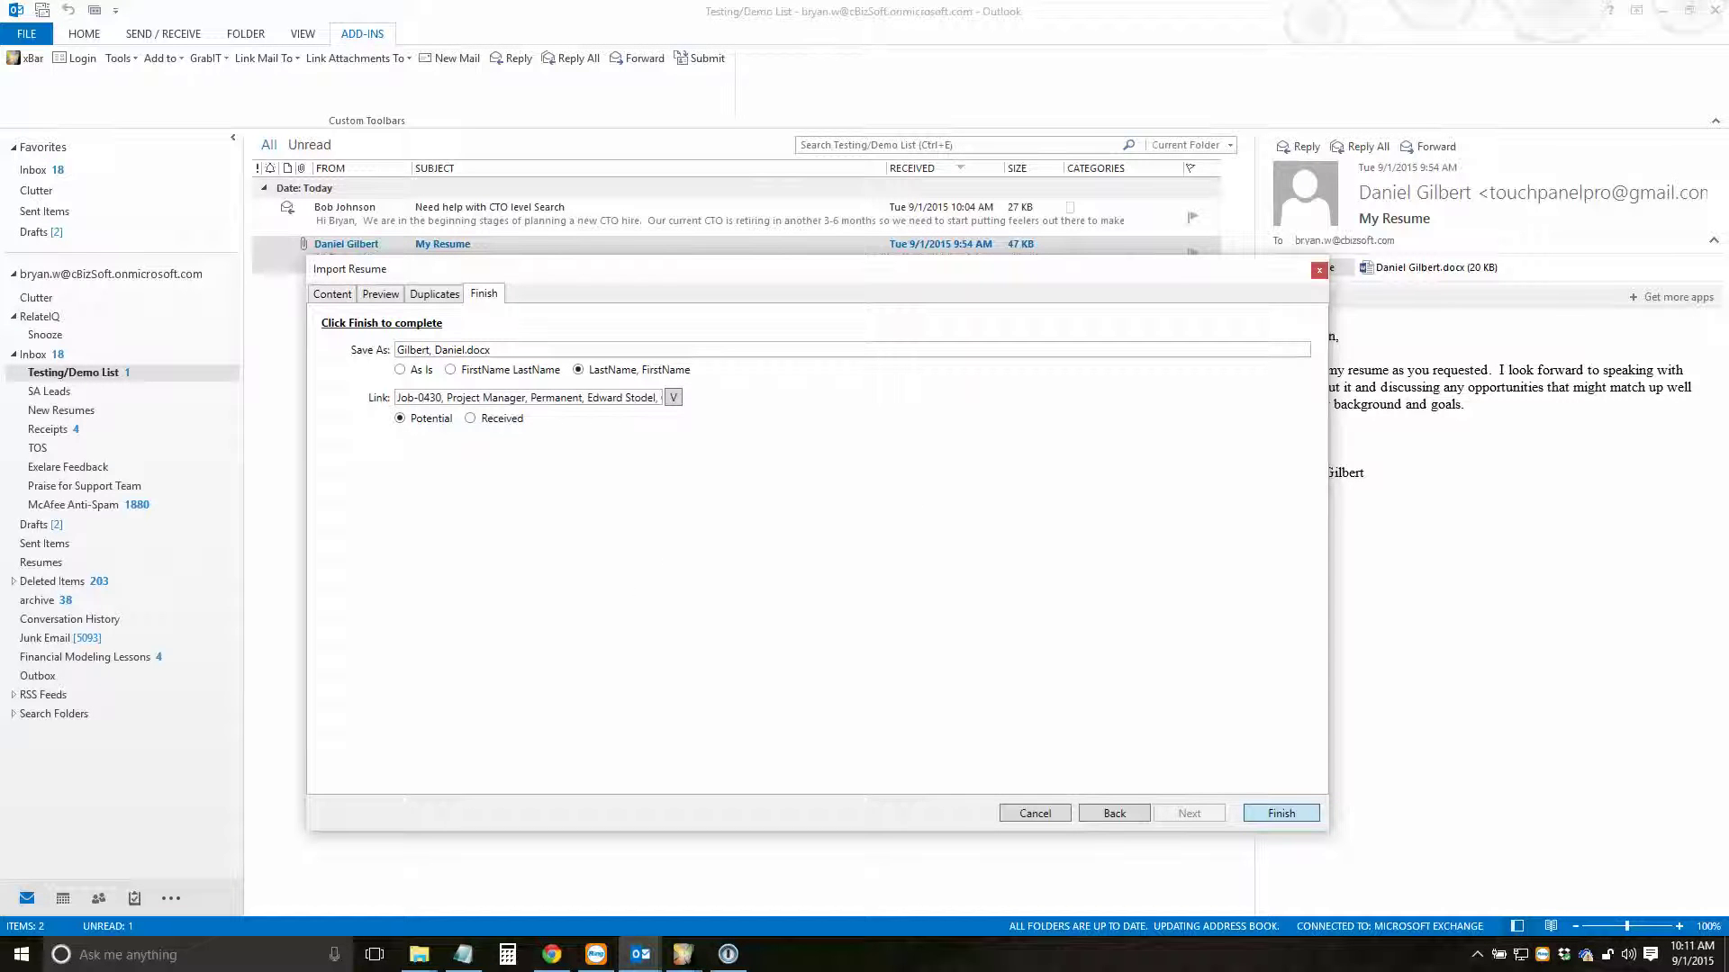
{"action": "left_click", "coordinate": [1281, 813]}
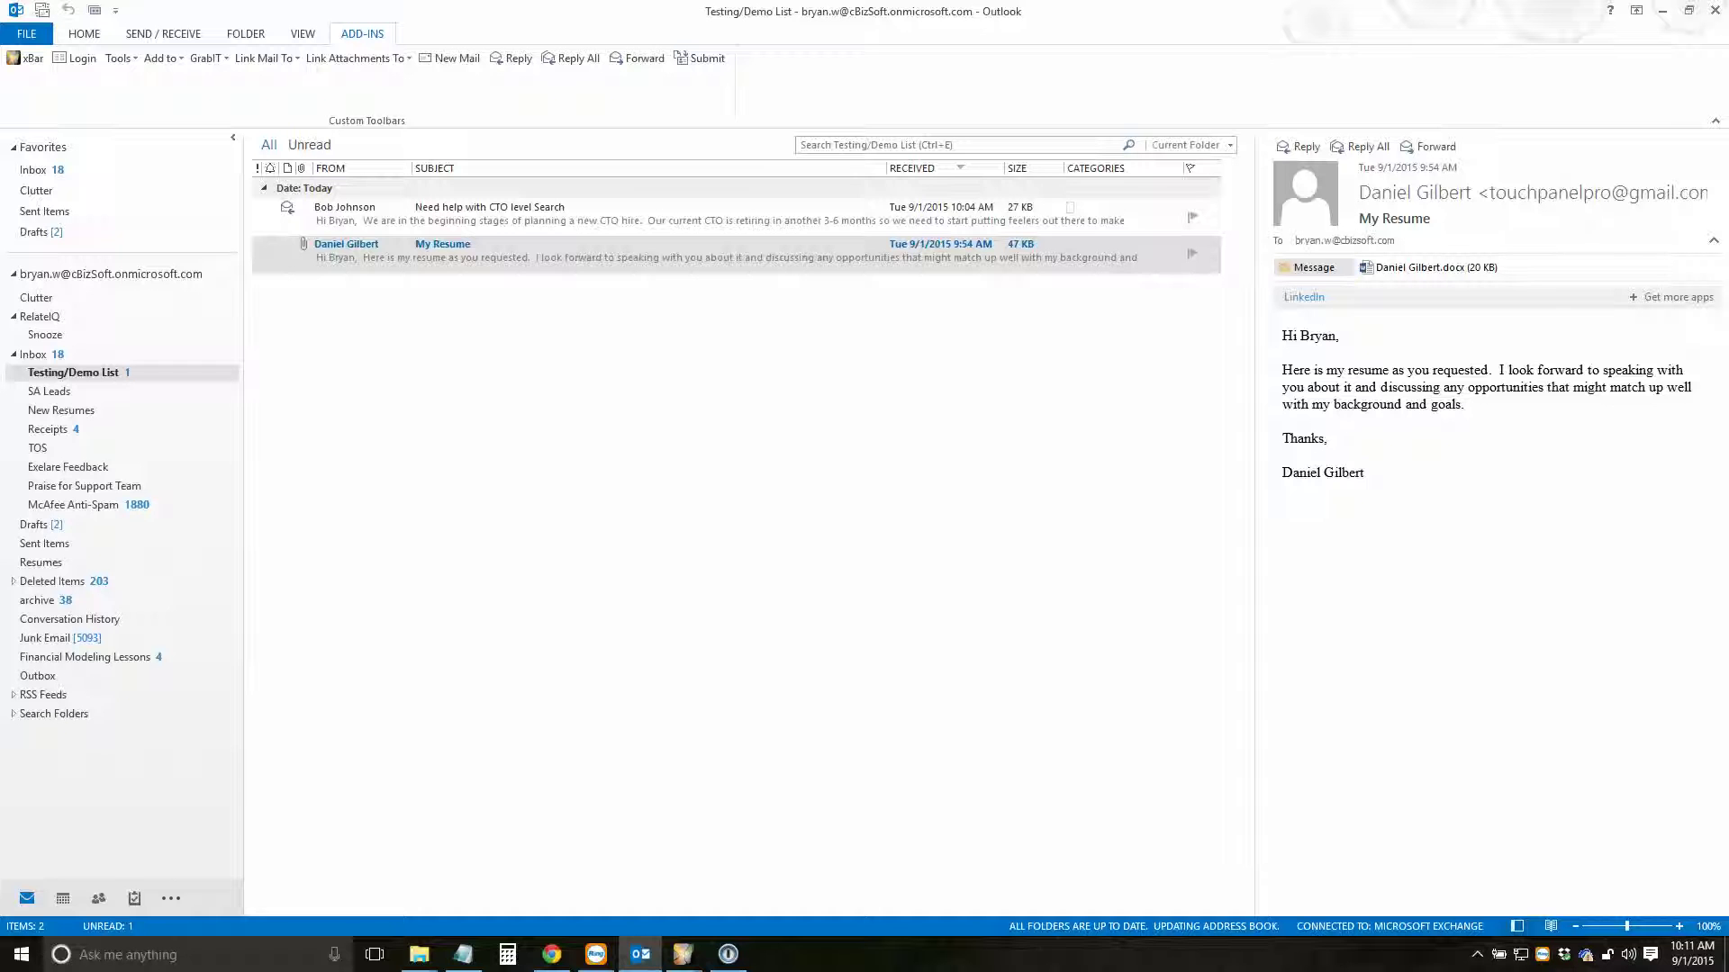
{"action": "left_click", "coordinate": [540, 219]}
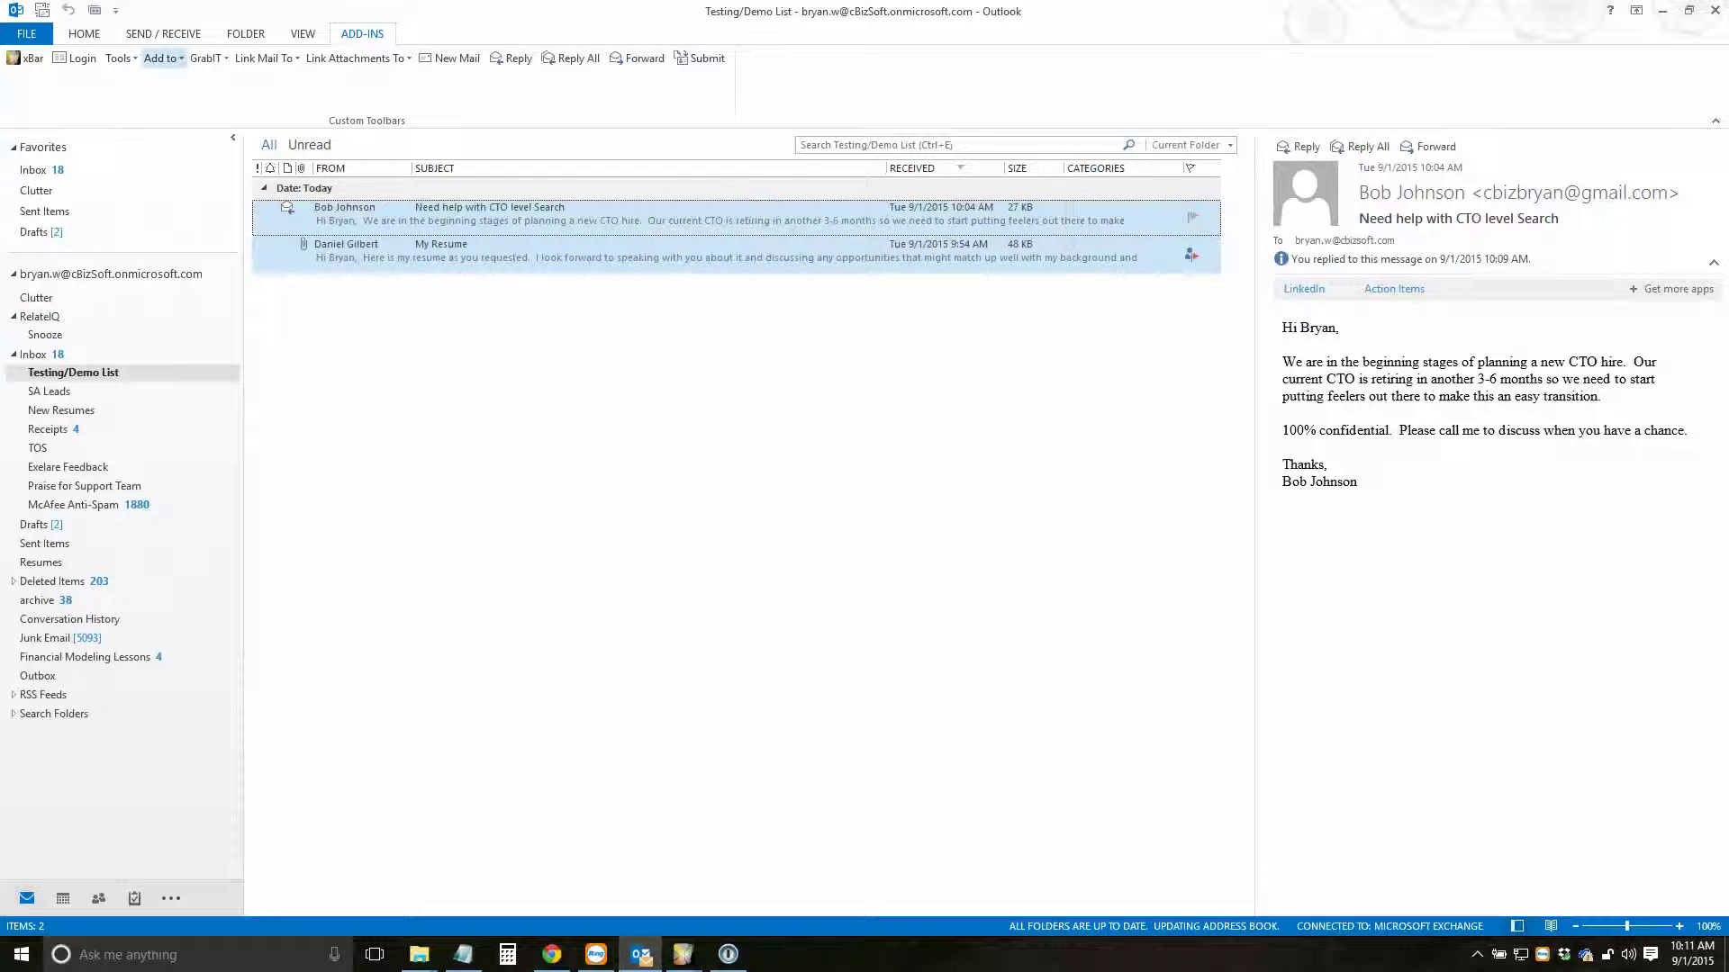
{"action": "left_click", "coordinate": [164, 59]}
{"action": "left_click", "coordinate": [208, 102]}
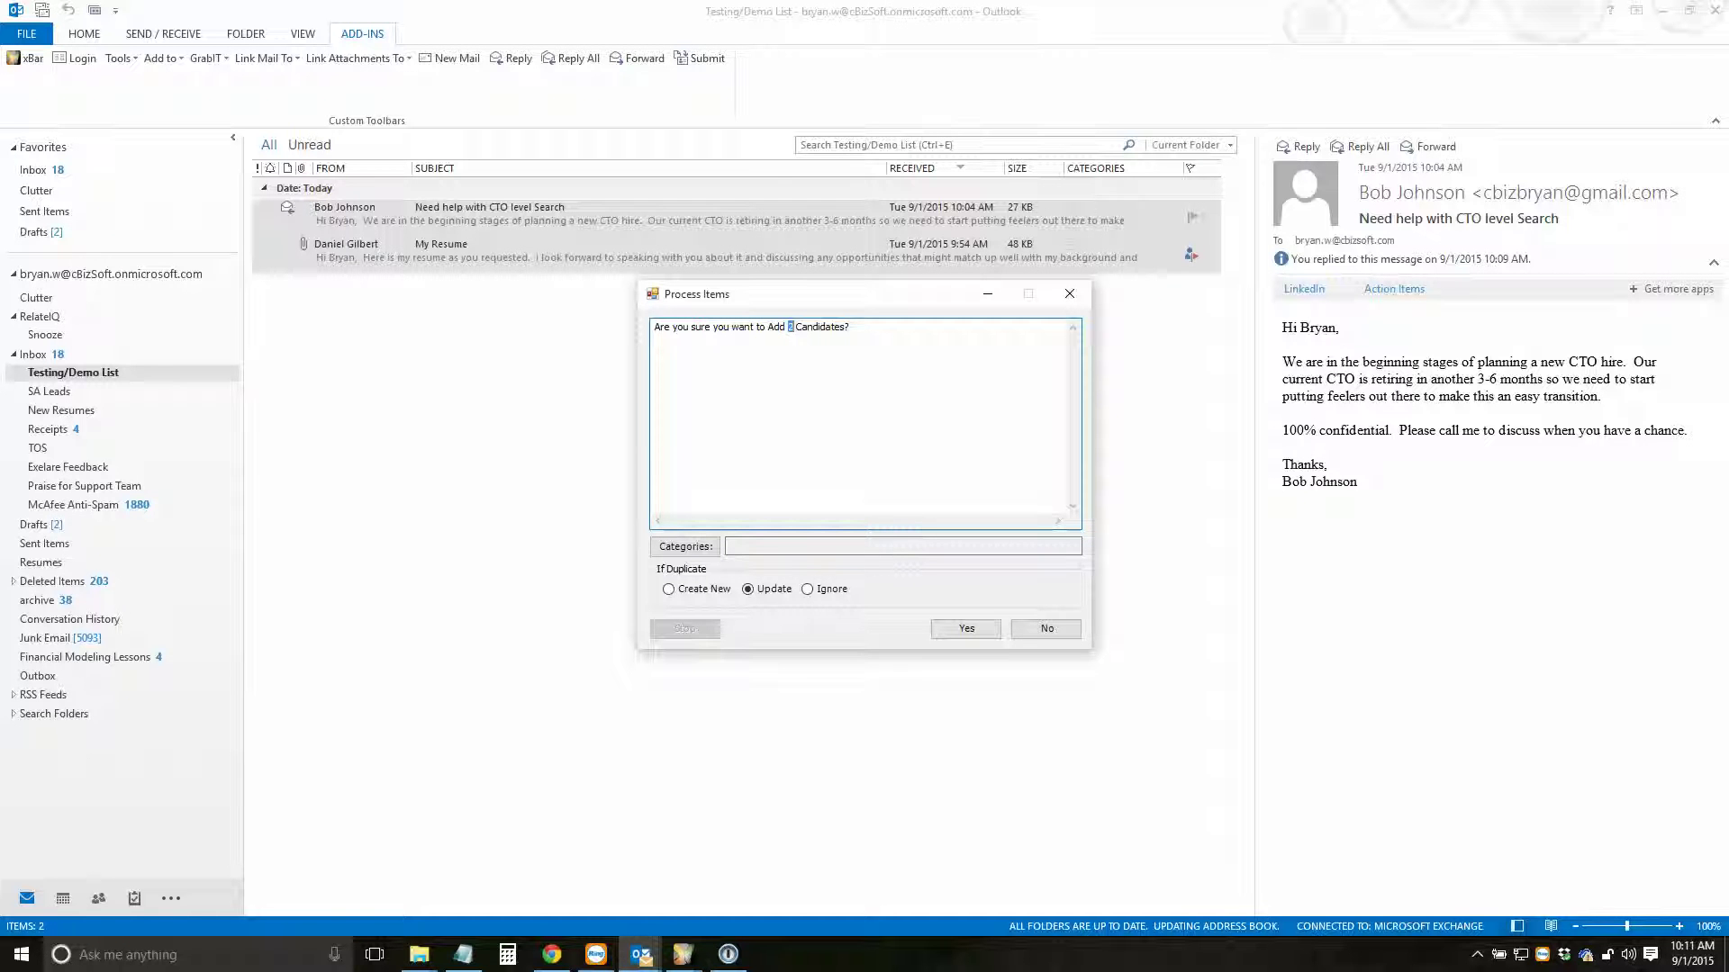
{"action": "left_click", "coordinate": [850, 328]}
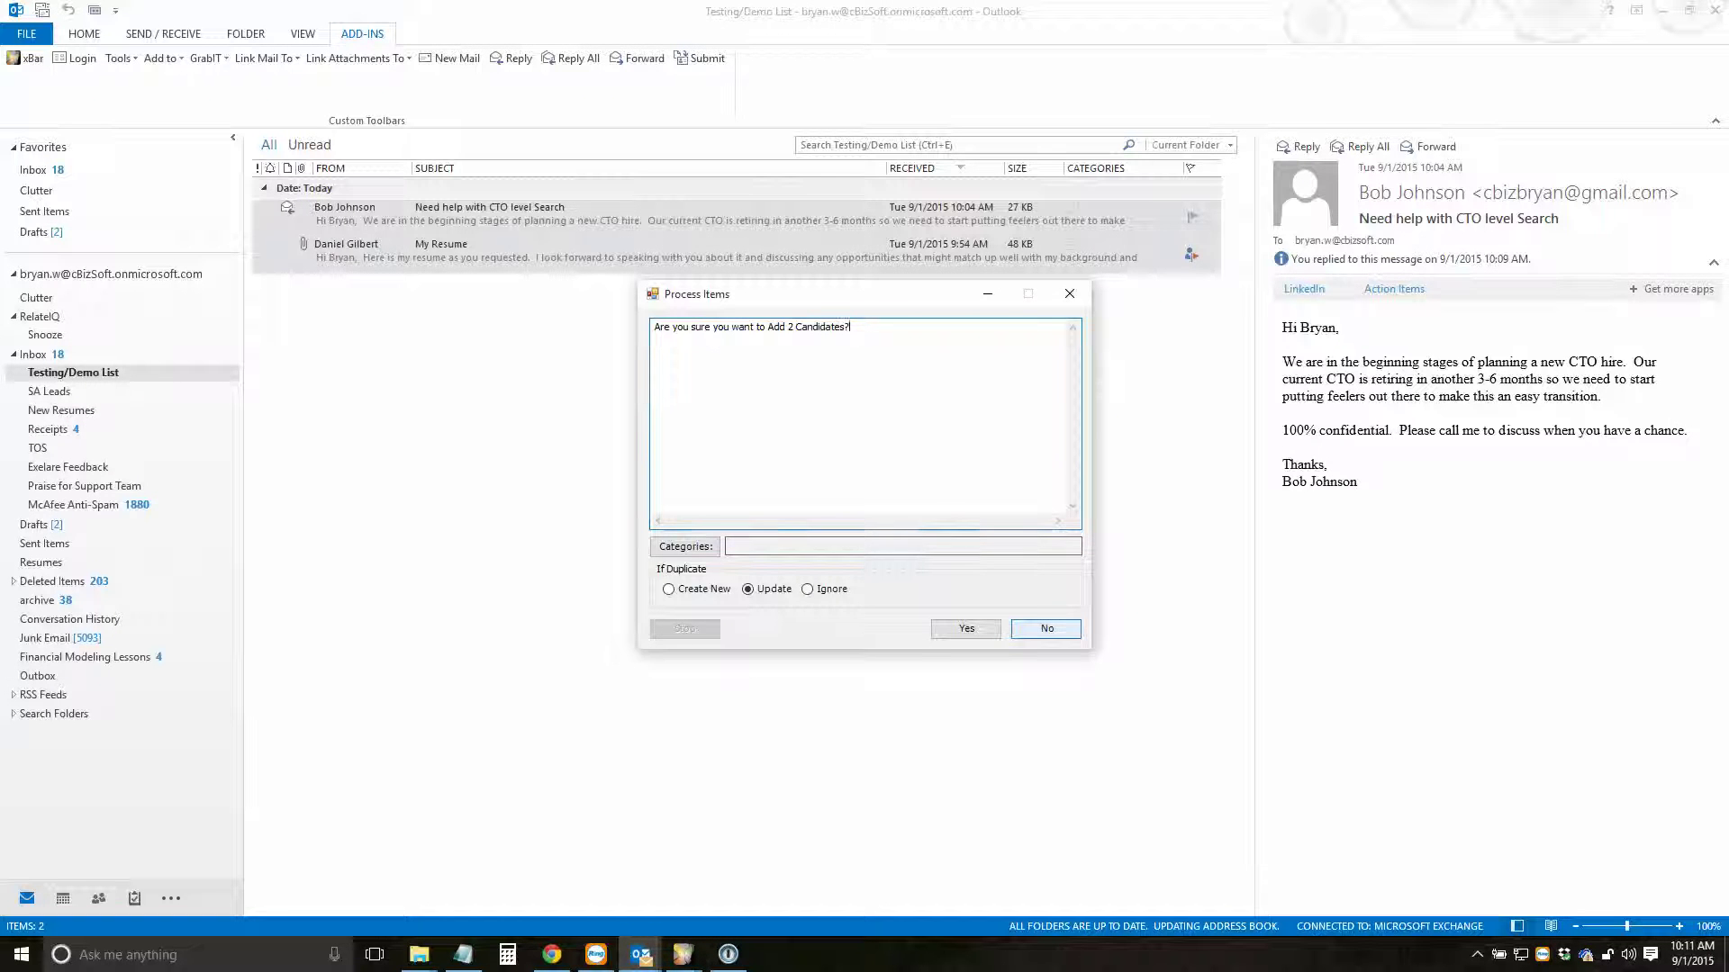
{"action": "left_click", "coordinate": [1047, 629]}
- Select only the "My Resume" e-mail and examine the options for linking its attachments as documents to records
{"action": "left_click", "coordinate": [736, 216]}
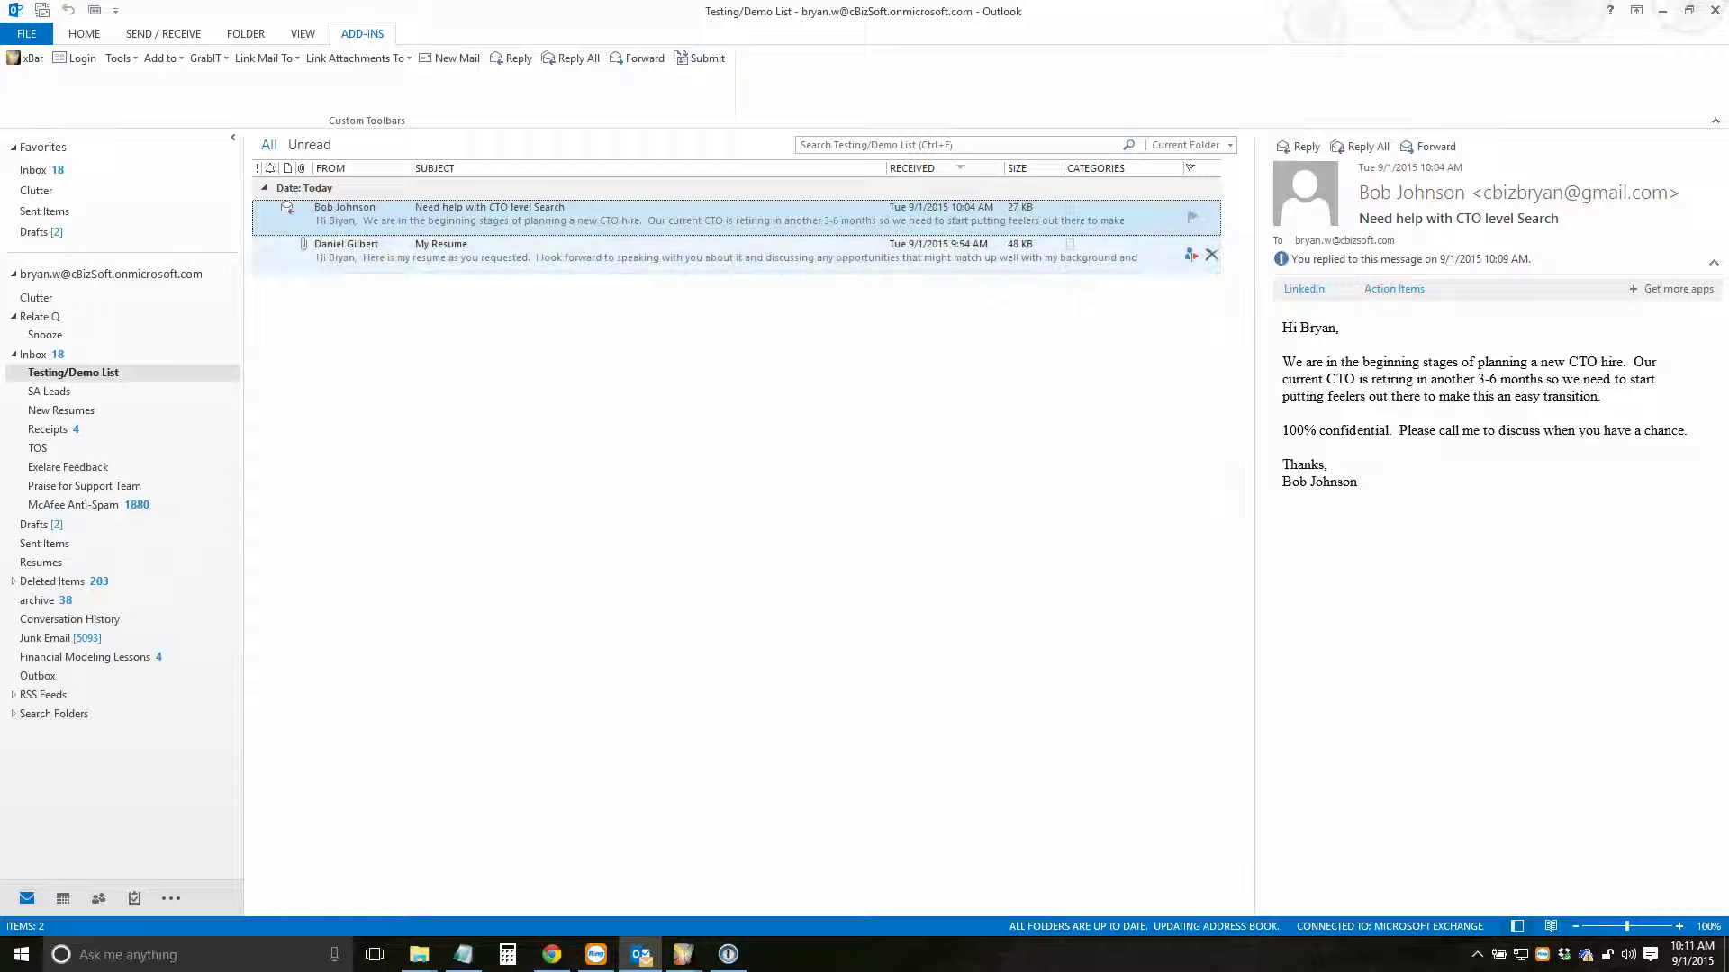
{"action": "left_click", "coordinate": [737, 254]}
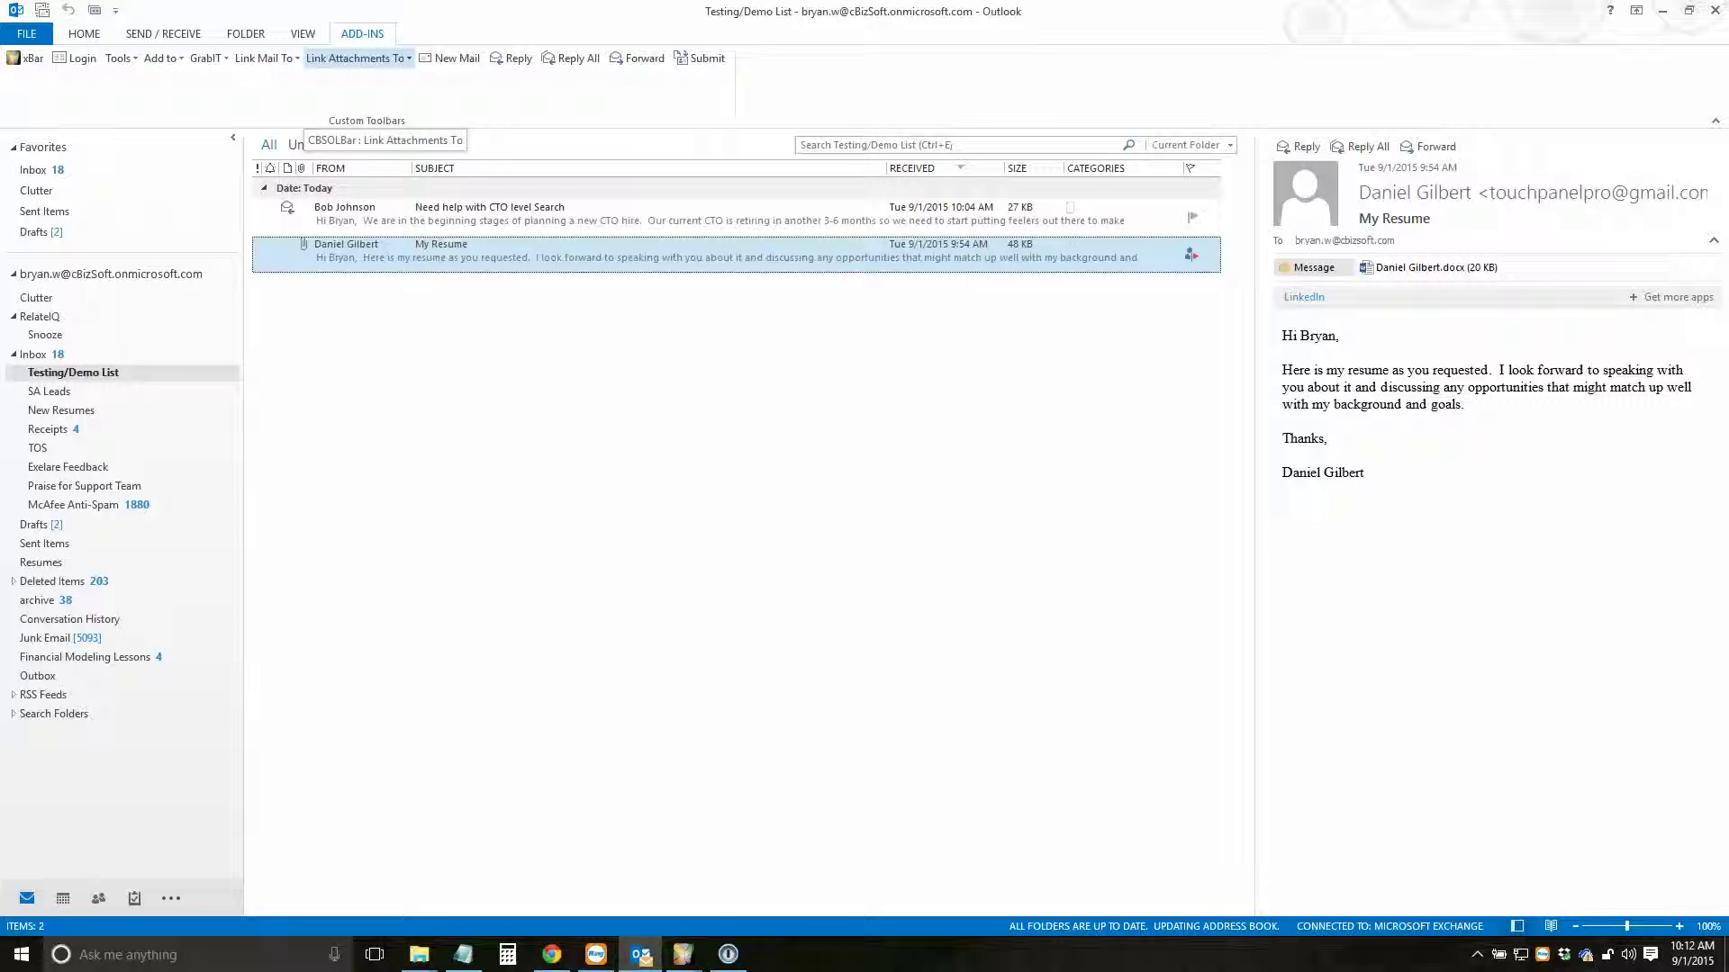
{"action": "left_click", "coordinate": [356, 57]}
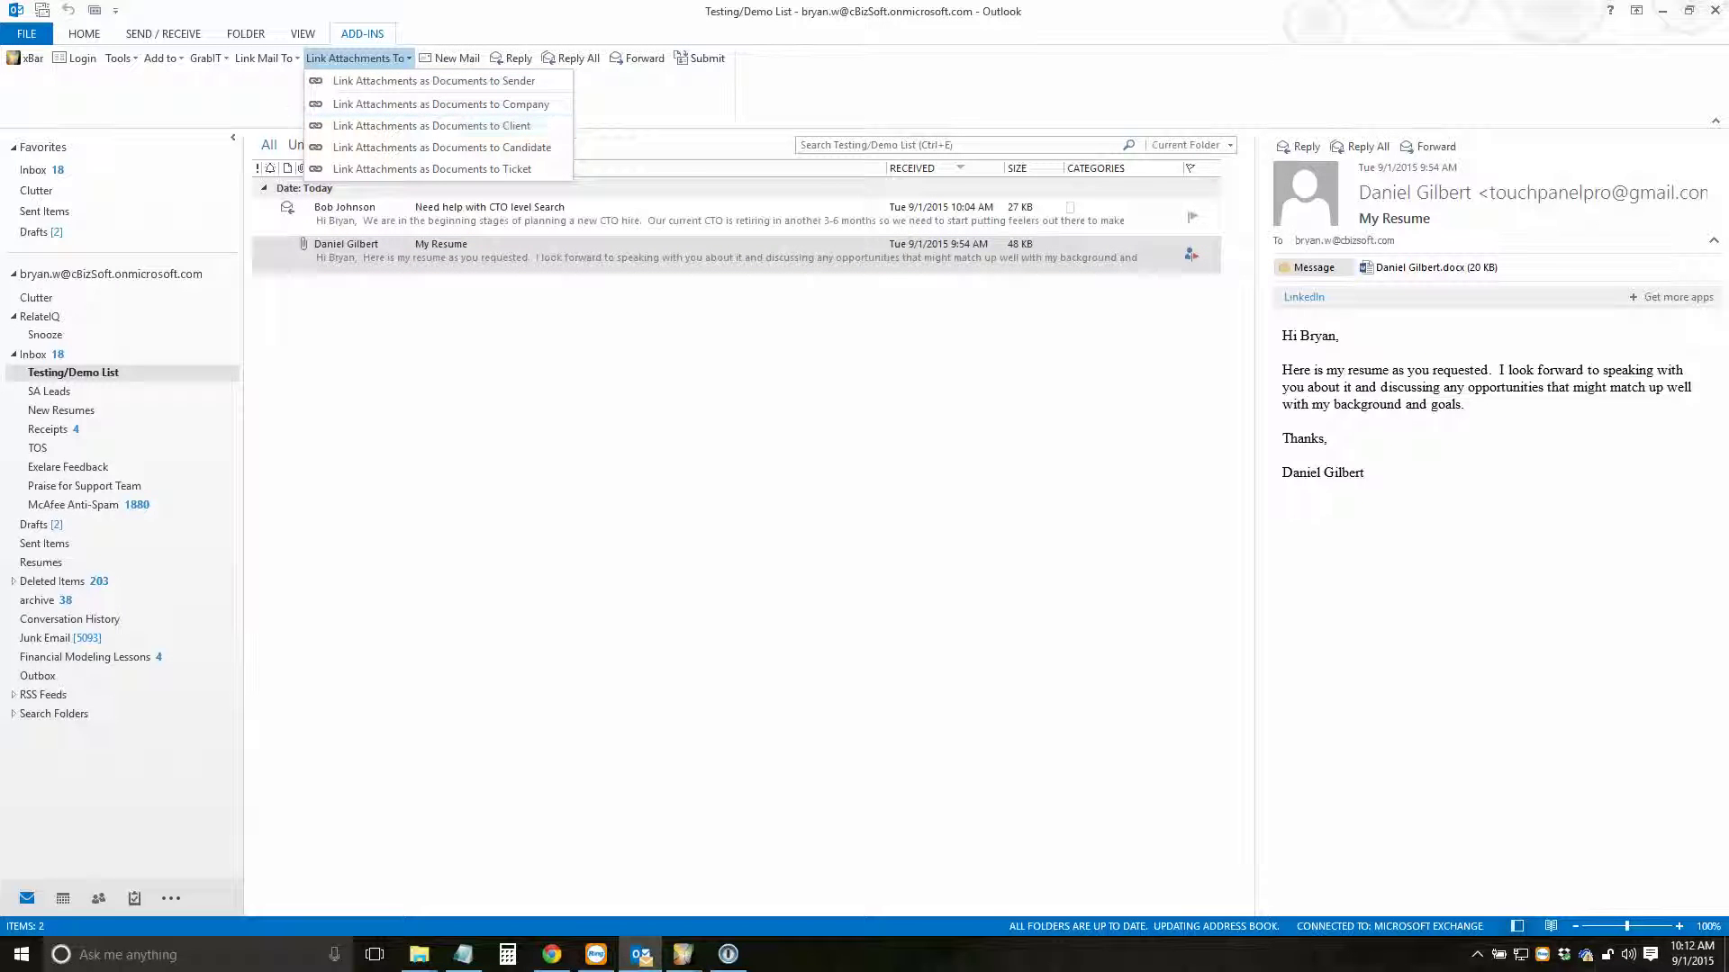
{"action": "key", "text": "Escape"}
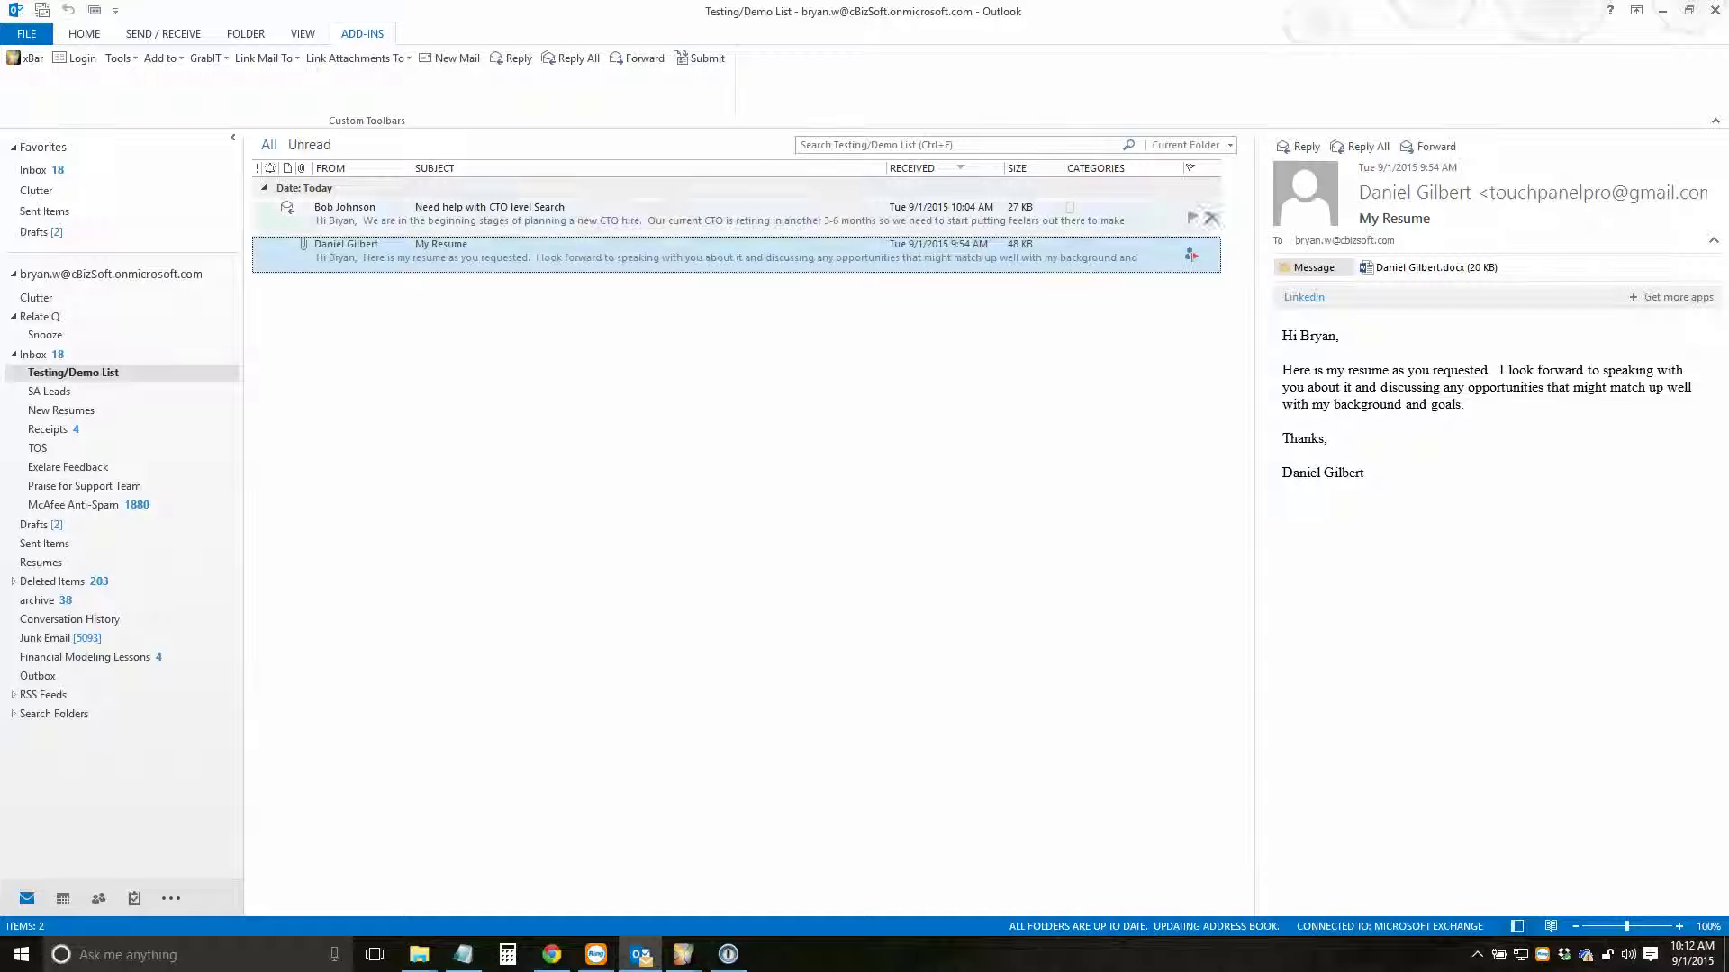
- Open the "Pay2Staff (NJ - Staffing Agency) | Software Advice Lead" e-mail from the Inbox and copy its contact information block from company name to timestamp
{"action": "left_click", "coordinate": [34, 355]}
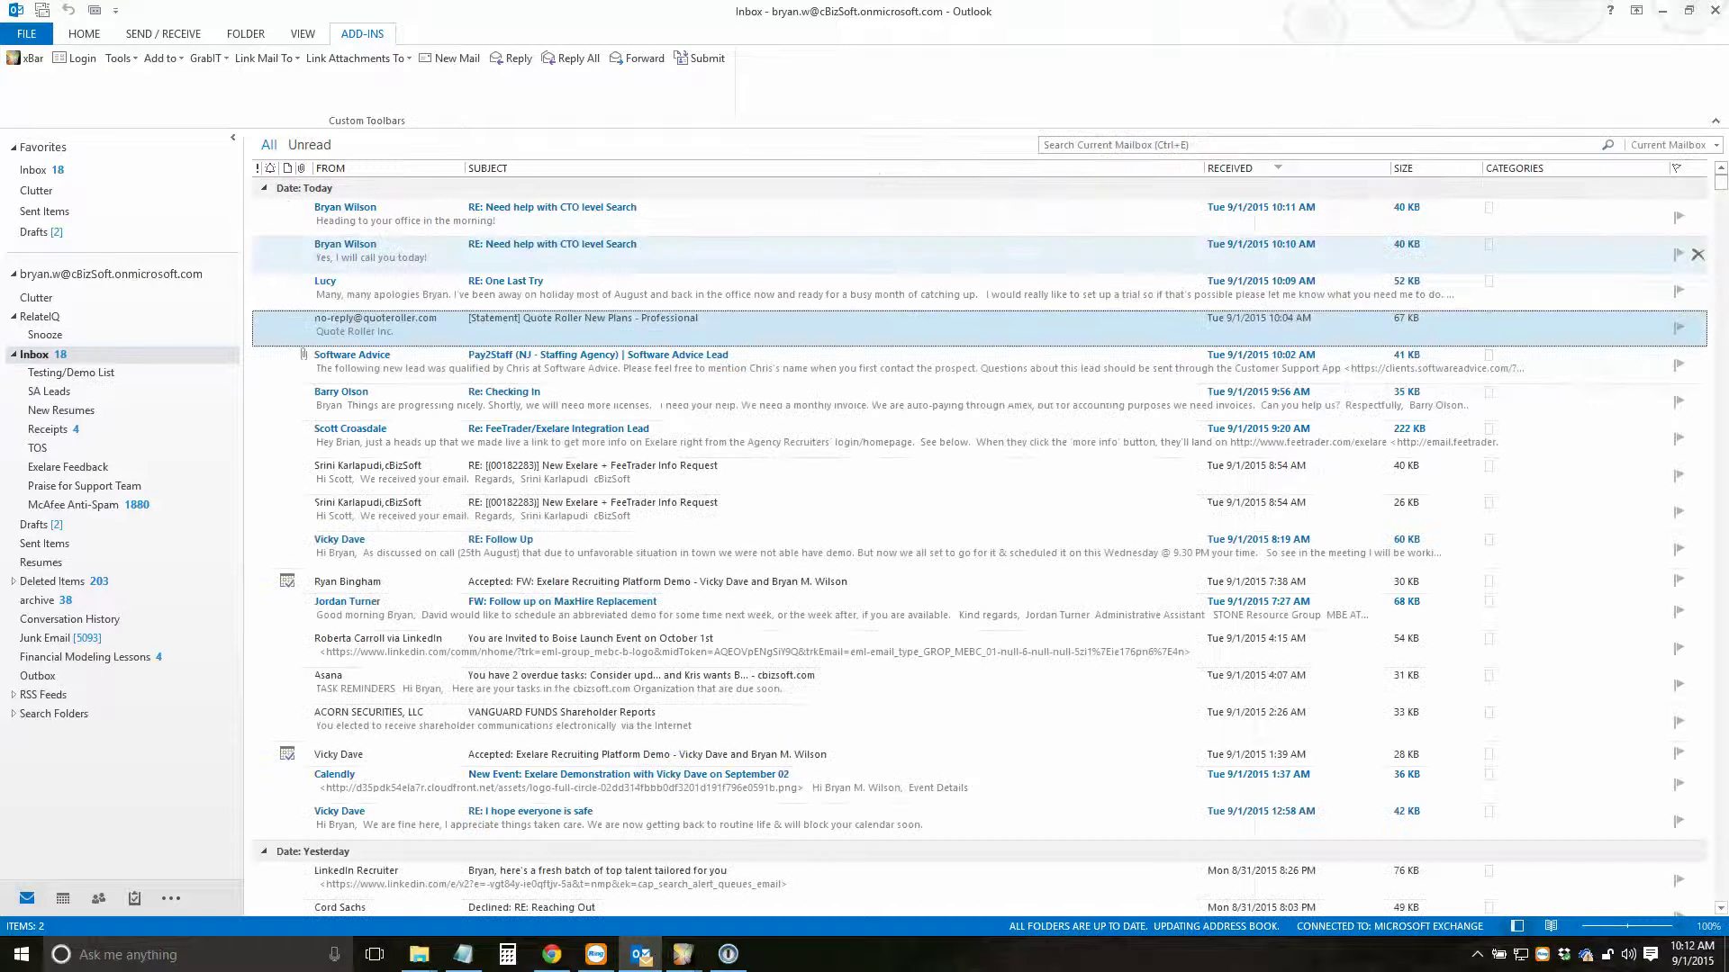
{"action": "double_click", "coordinate": [558, 362]}
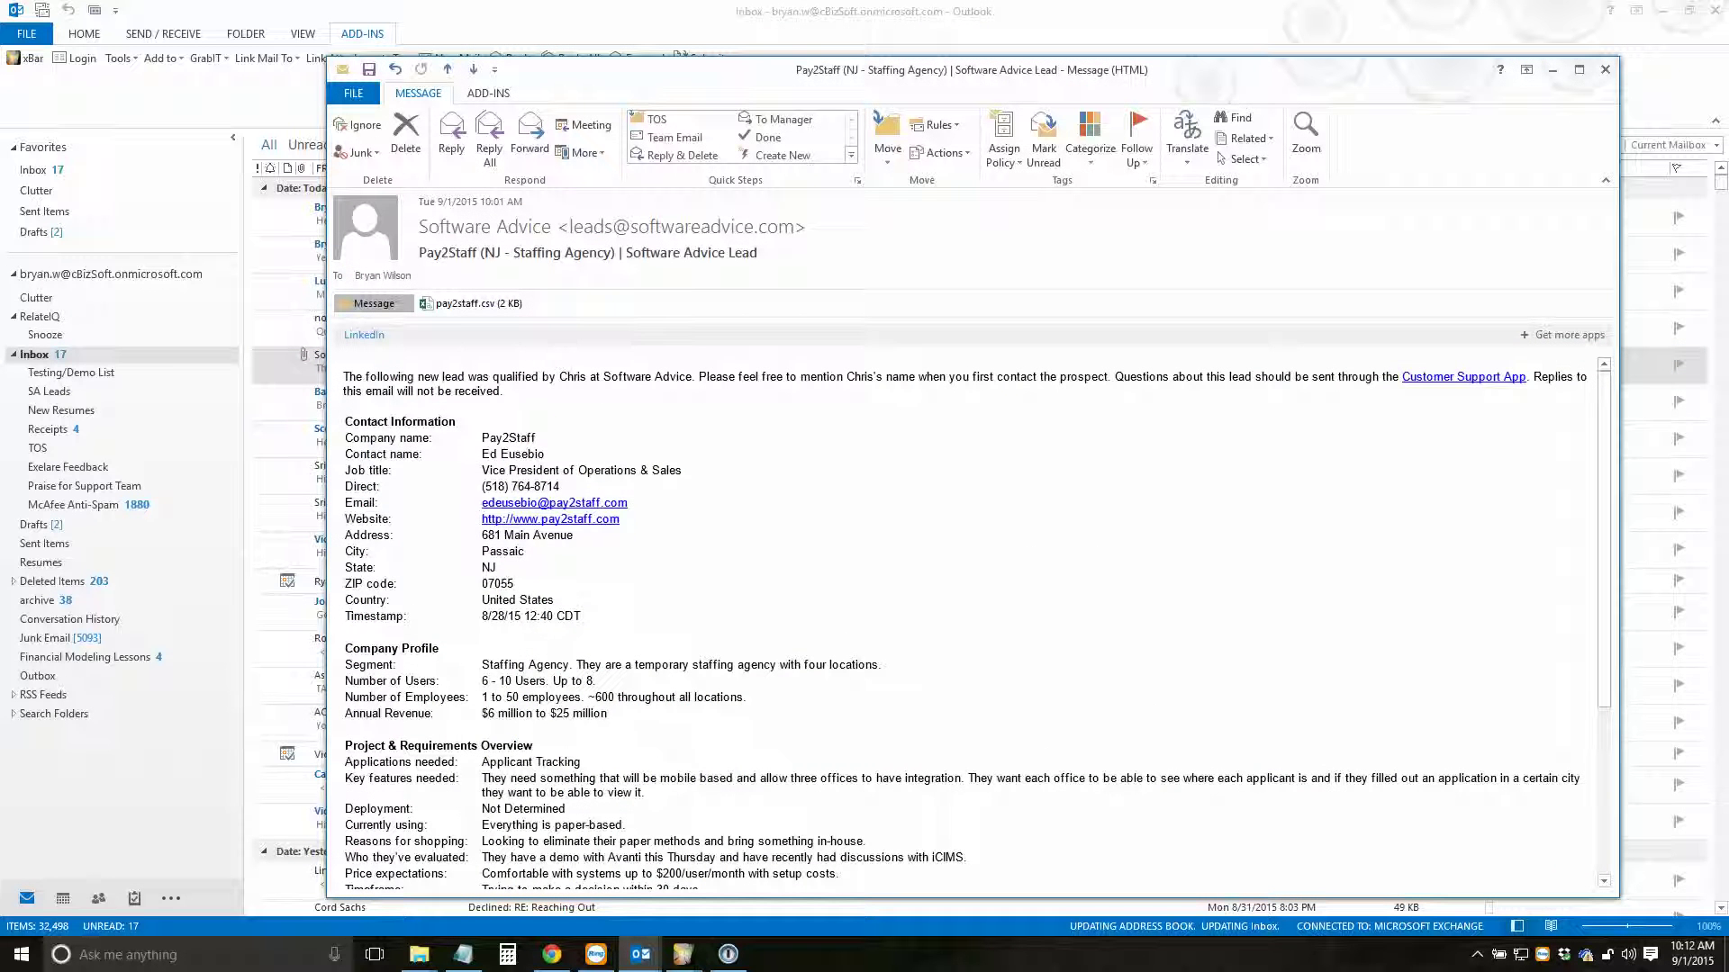
{"action": "left_click_drag", "start_coordinate": [346, 438], "coordinate": [586, 617]}
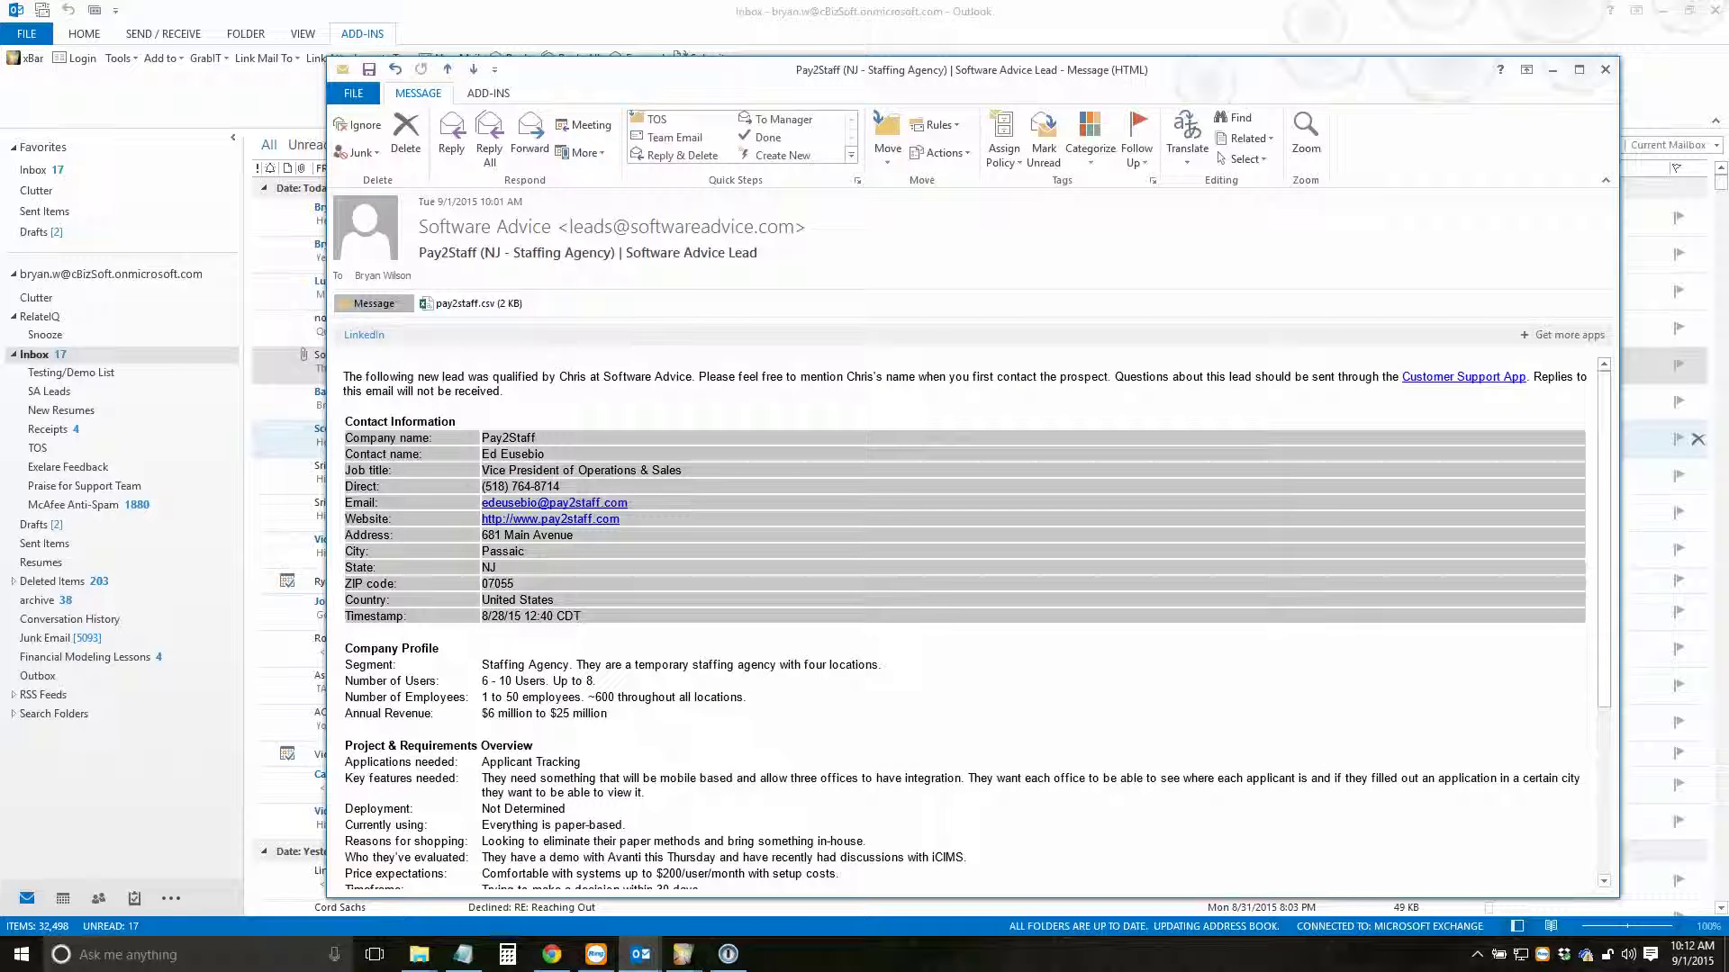
{"action": "right_click", "coordinate": [560, 469]}
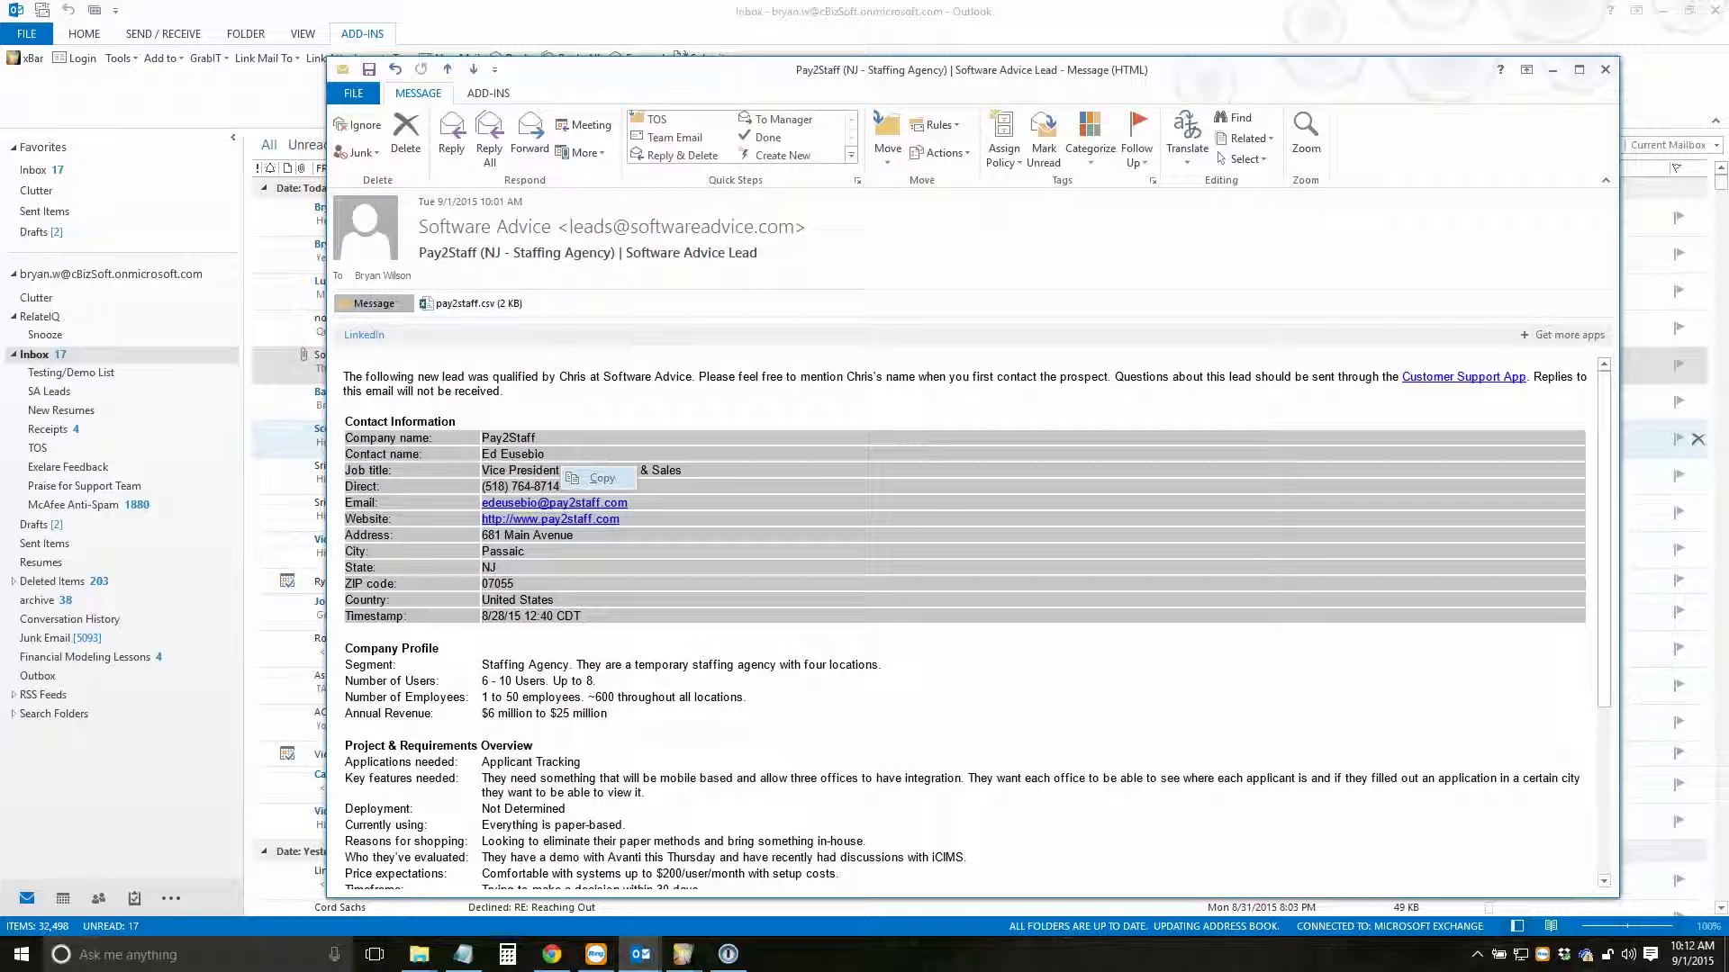
{"action": "left_click", "coordinate": [599, 478]}
- Import the copied lead details as a new client contact with GrabIT - Clients, accepting the parsed preview and the duplicates check
{"action": "left_click", "coordinate": [488, 92]}
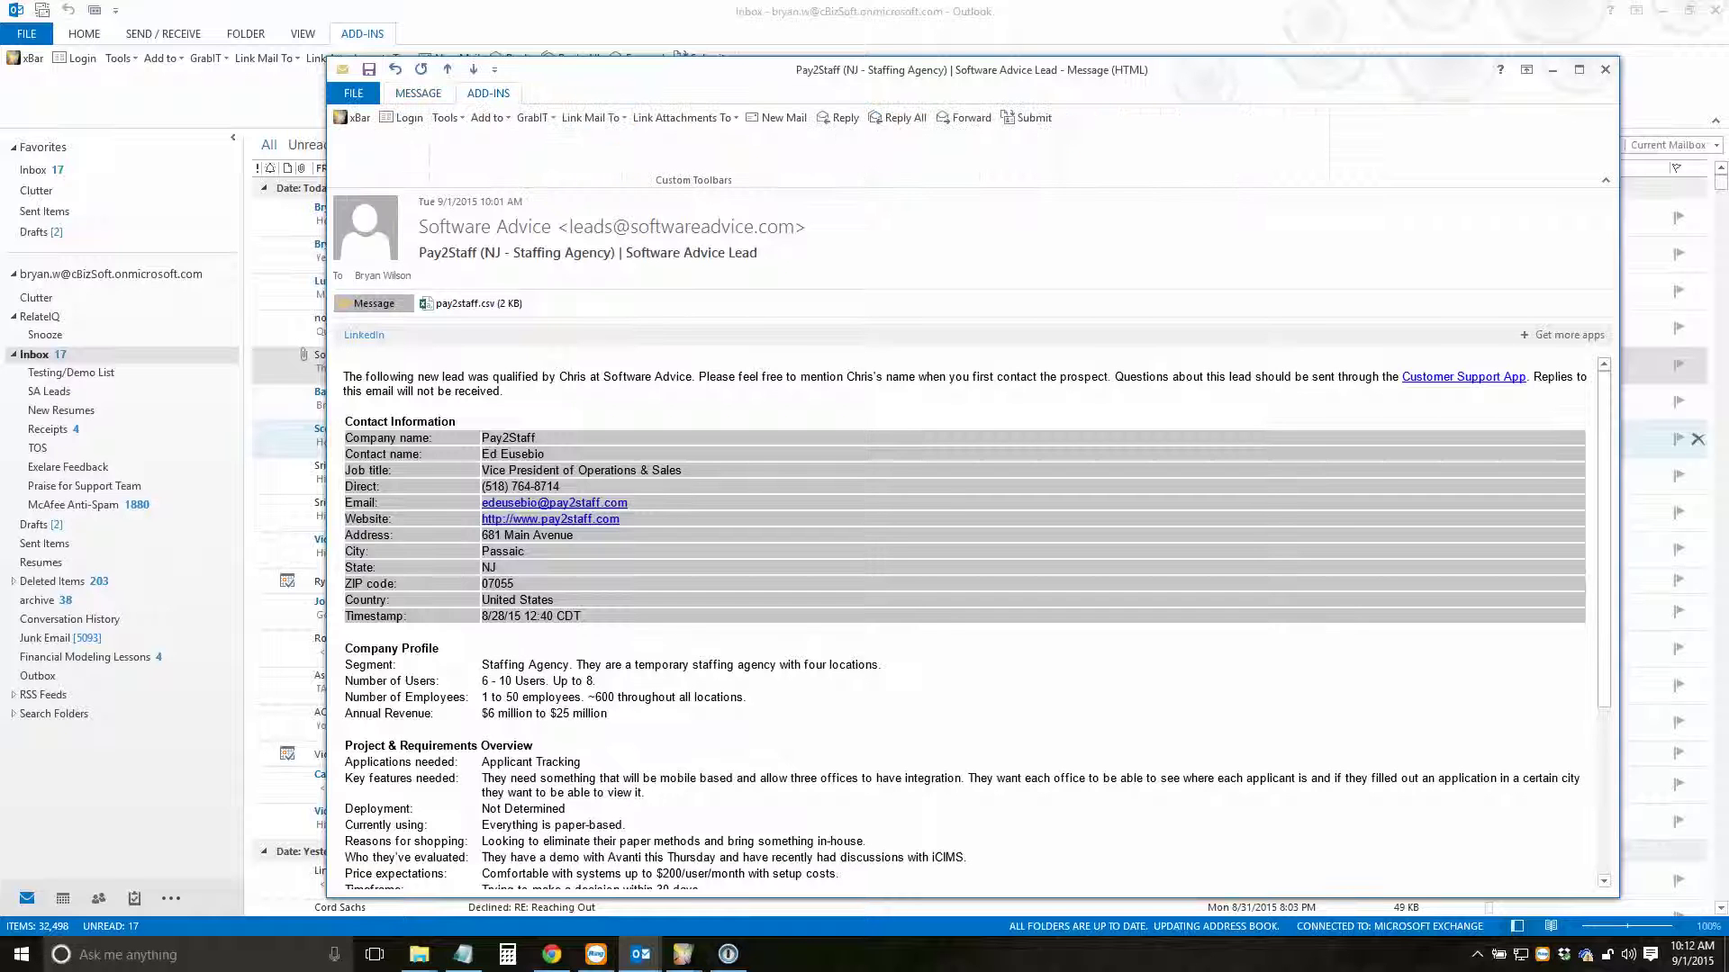
{"action": "left_click", "coordinate": [534, 117]}
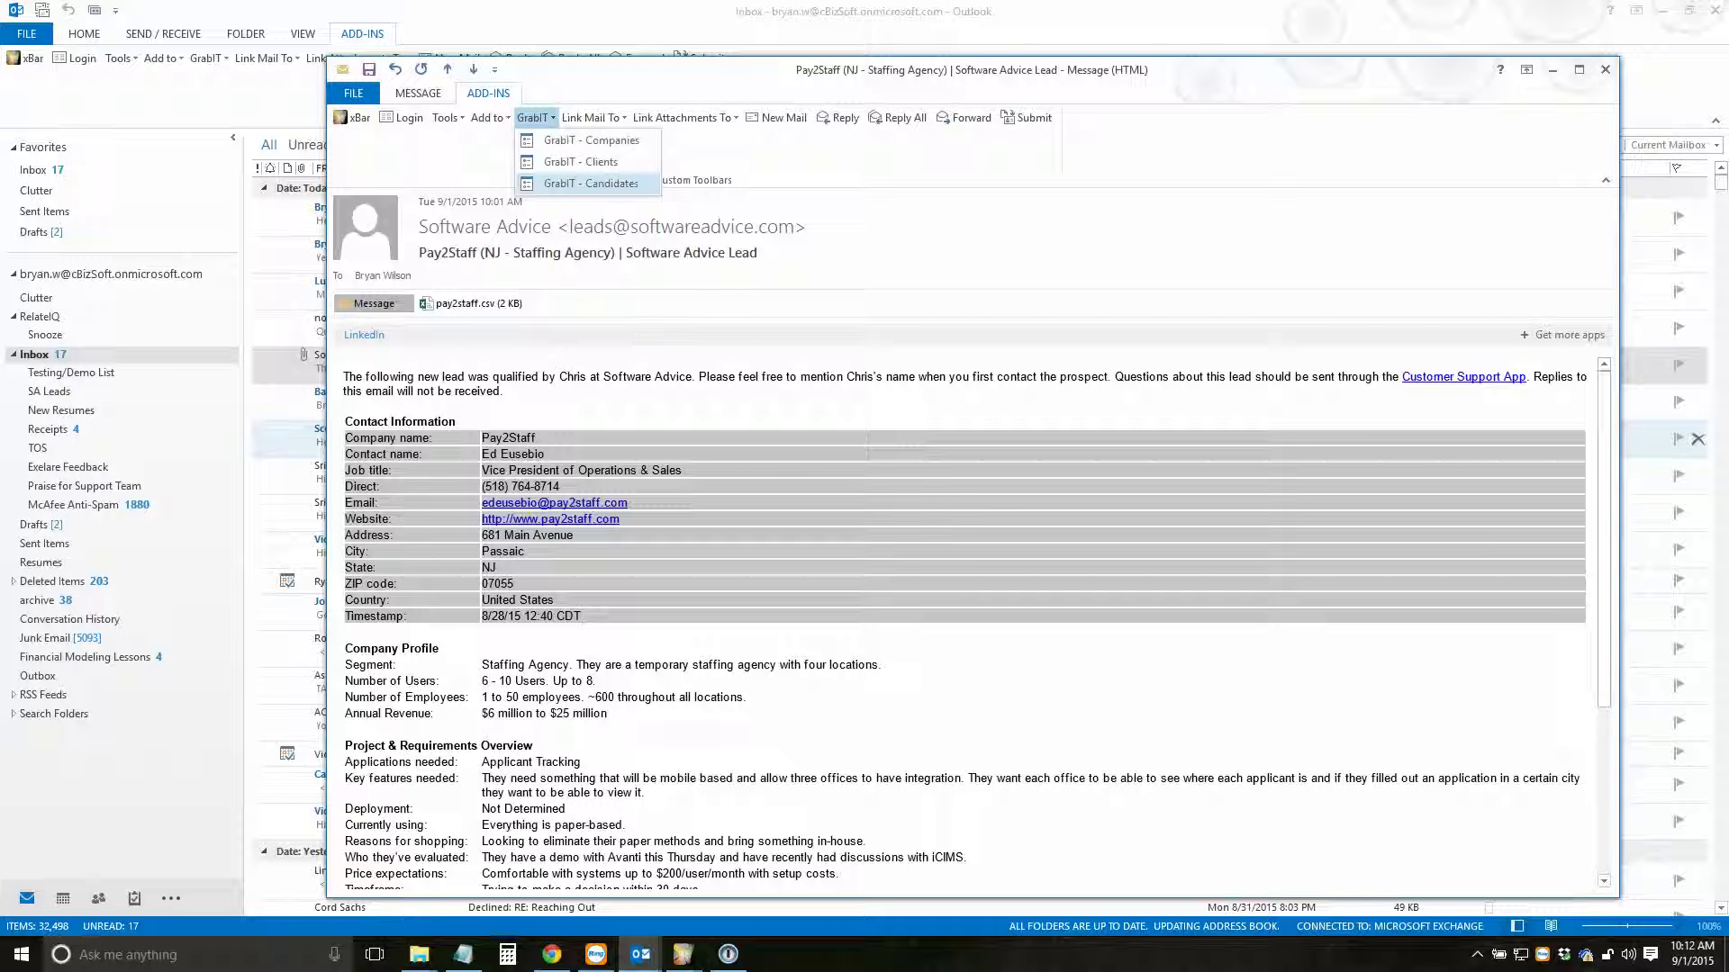
{"action": "left_click", "coordinate": [586, 162]}
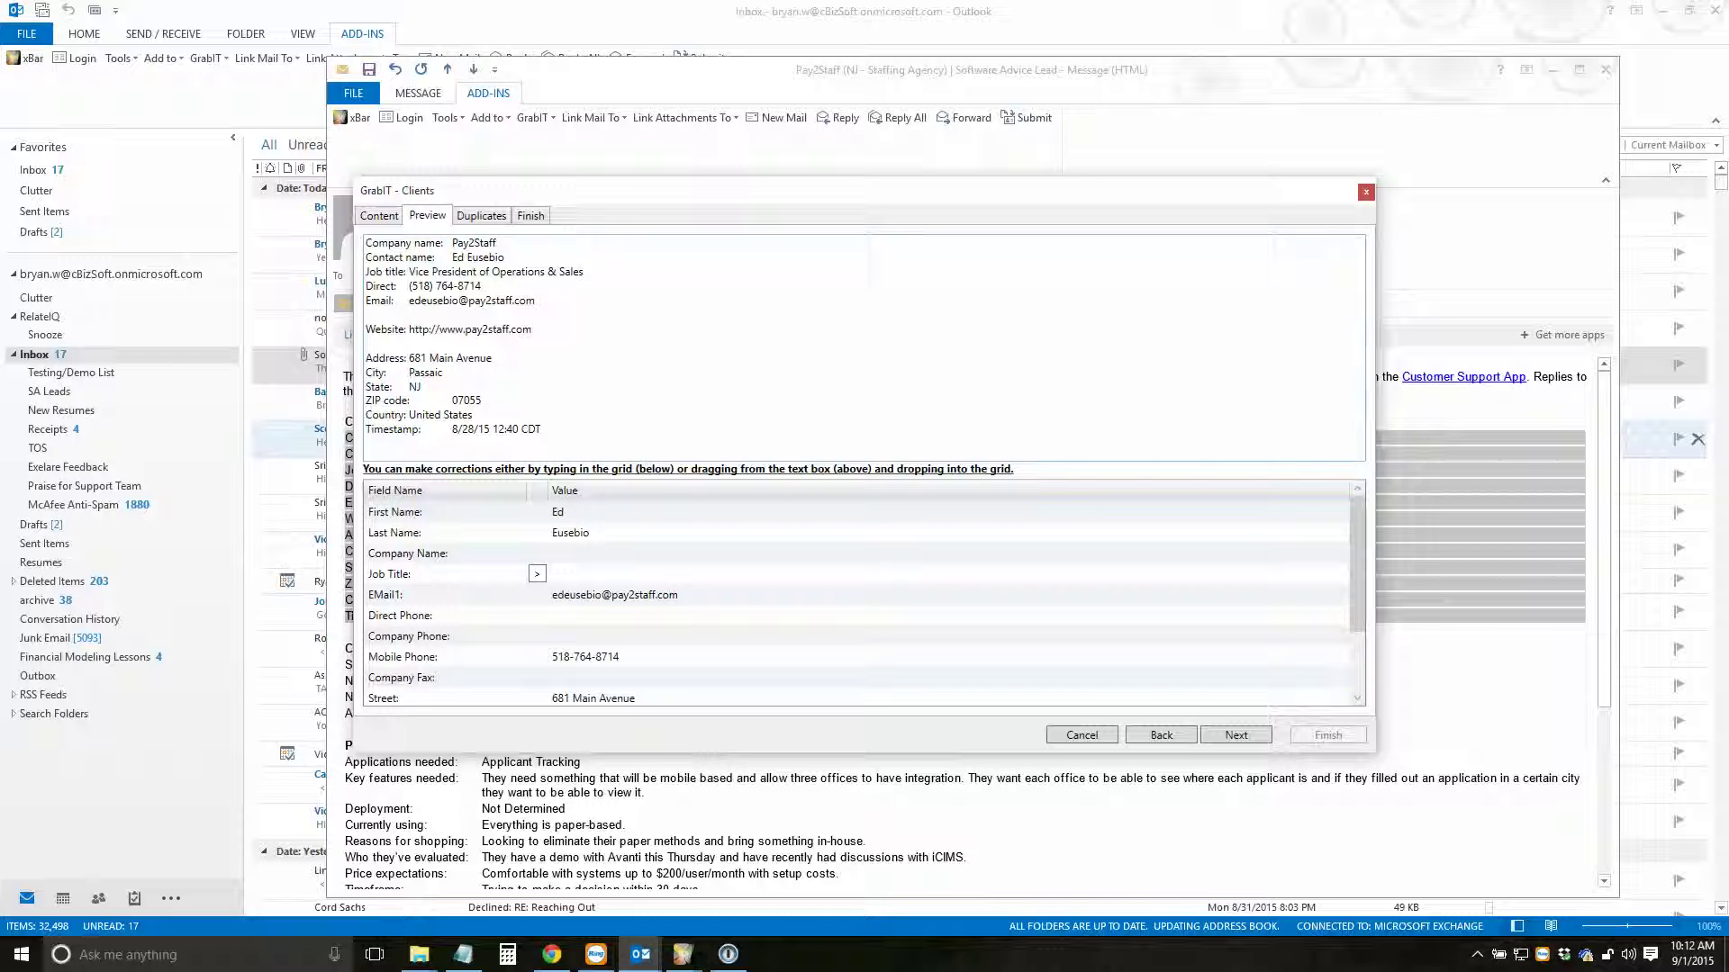
{"action": "left_click", "coordinate": [1236, 736]}
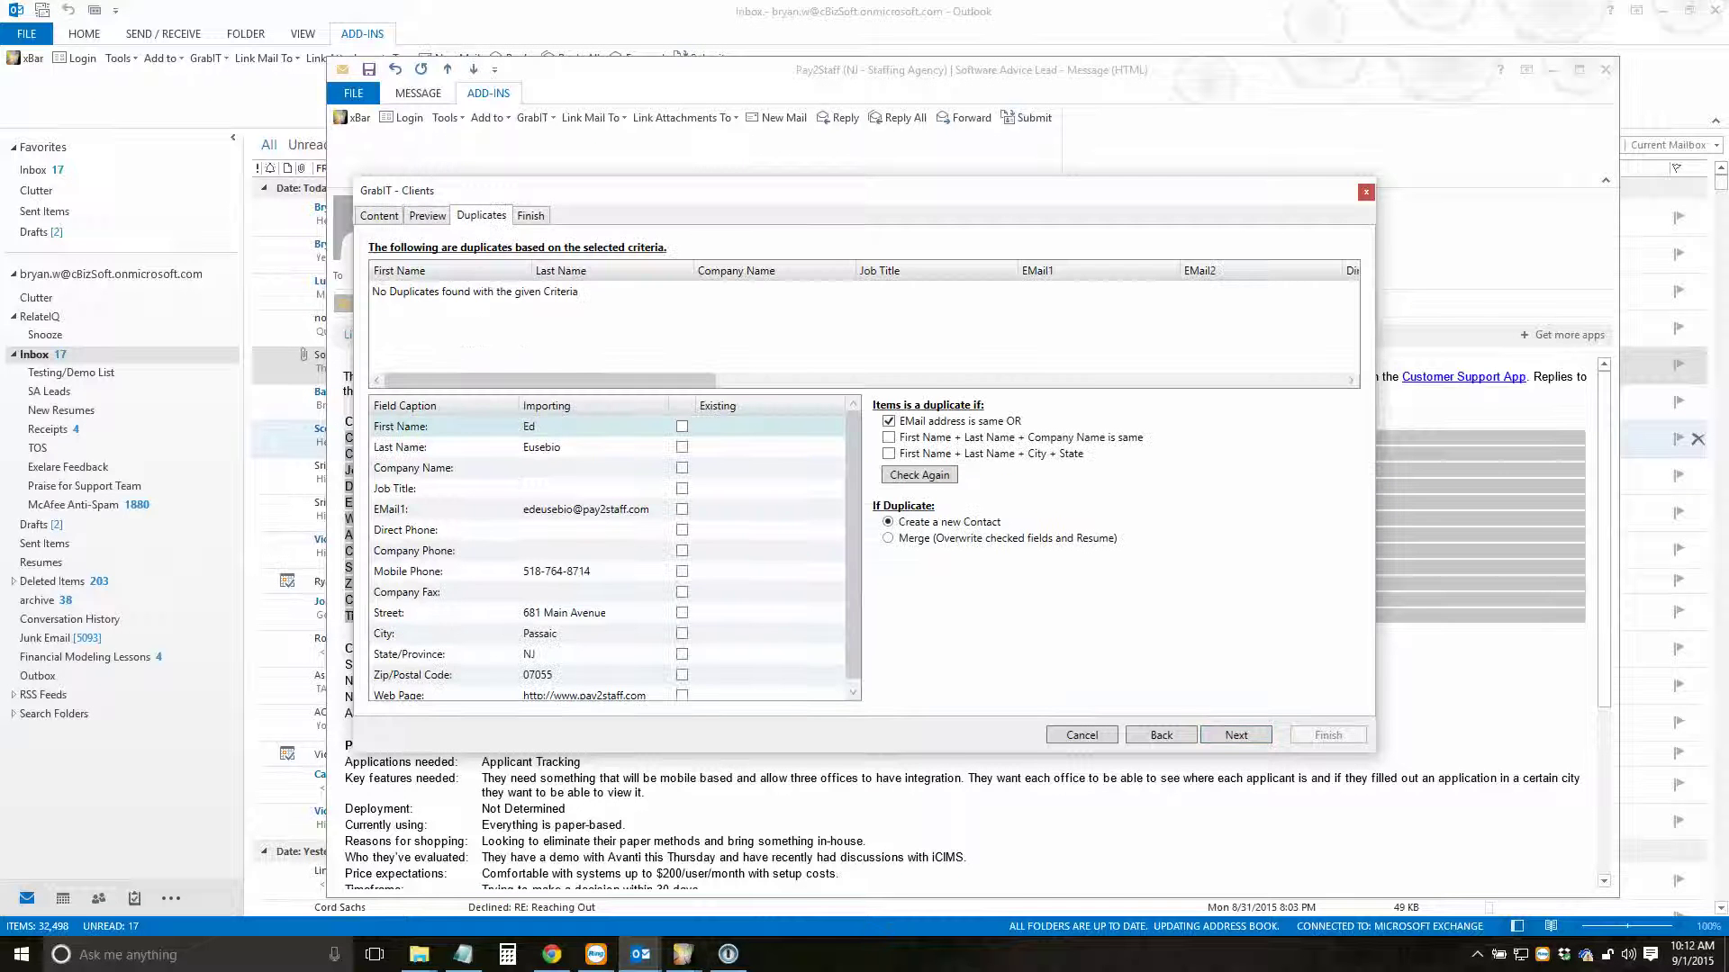
{"action": "left_click", "coordinate": [1236, 735]}
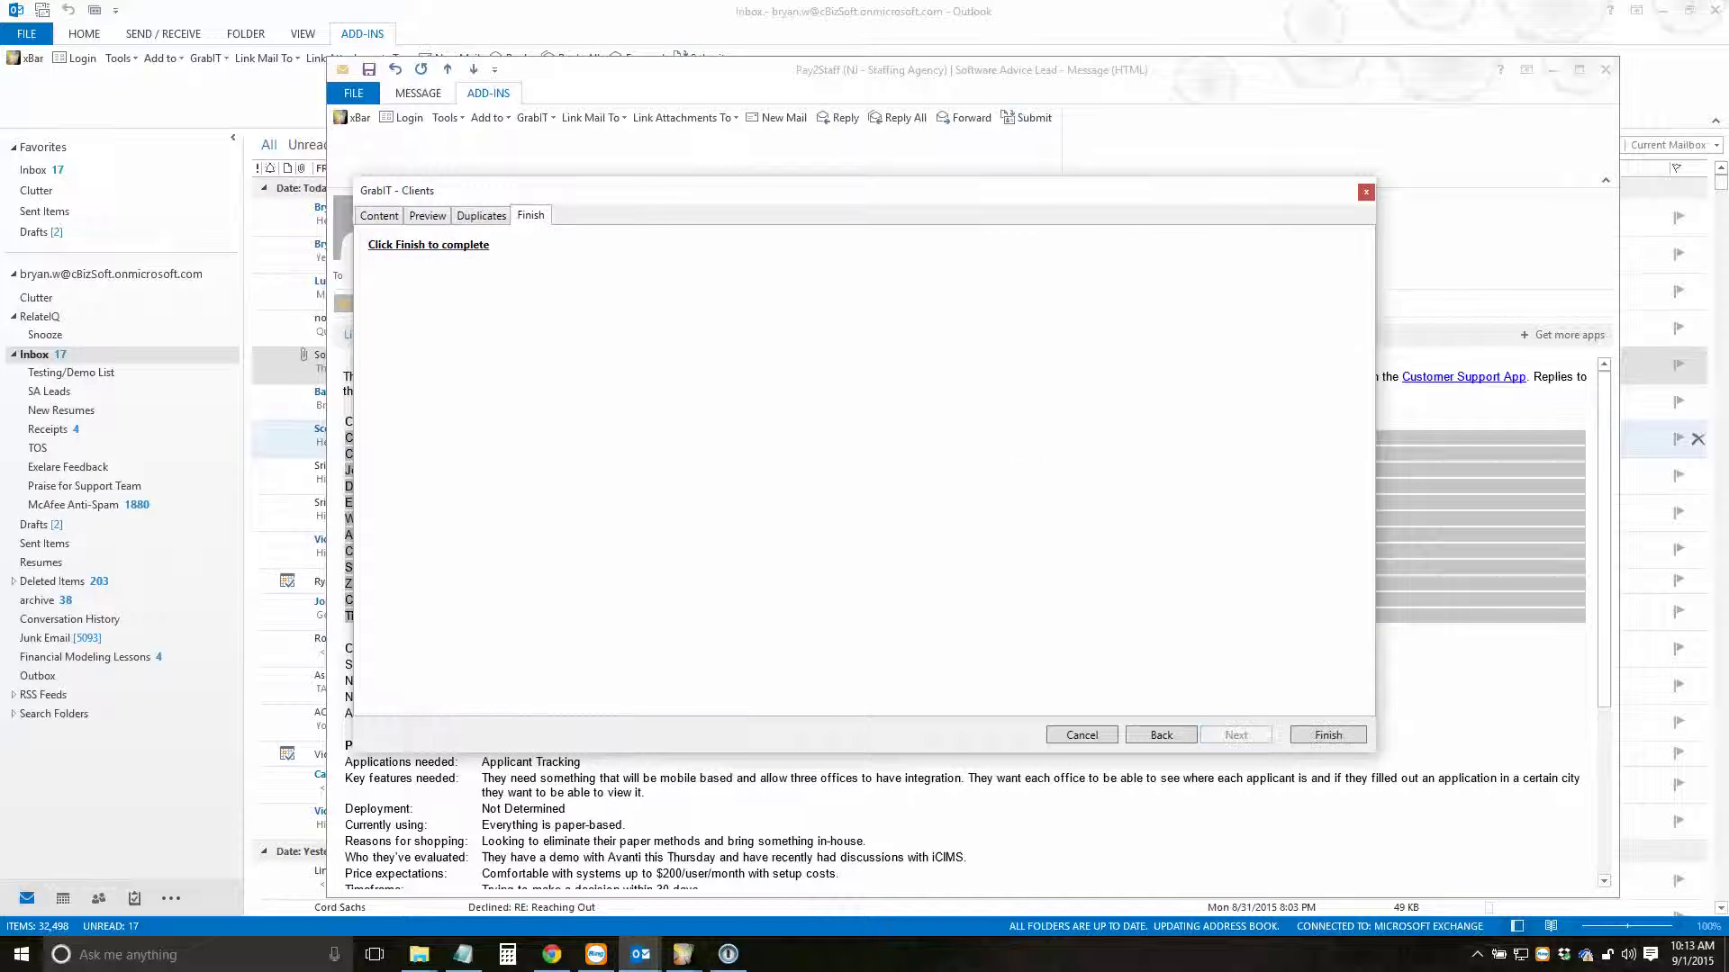
{"action": "left_click", "coordinate": [1328, 736]}
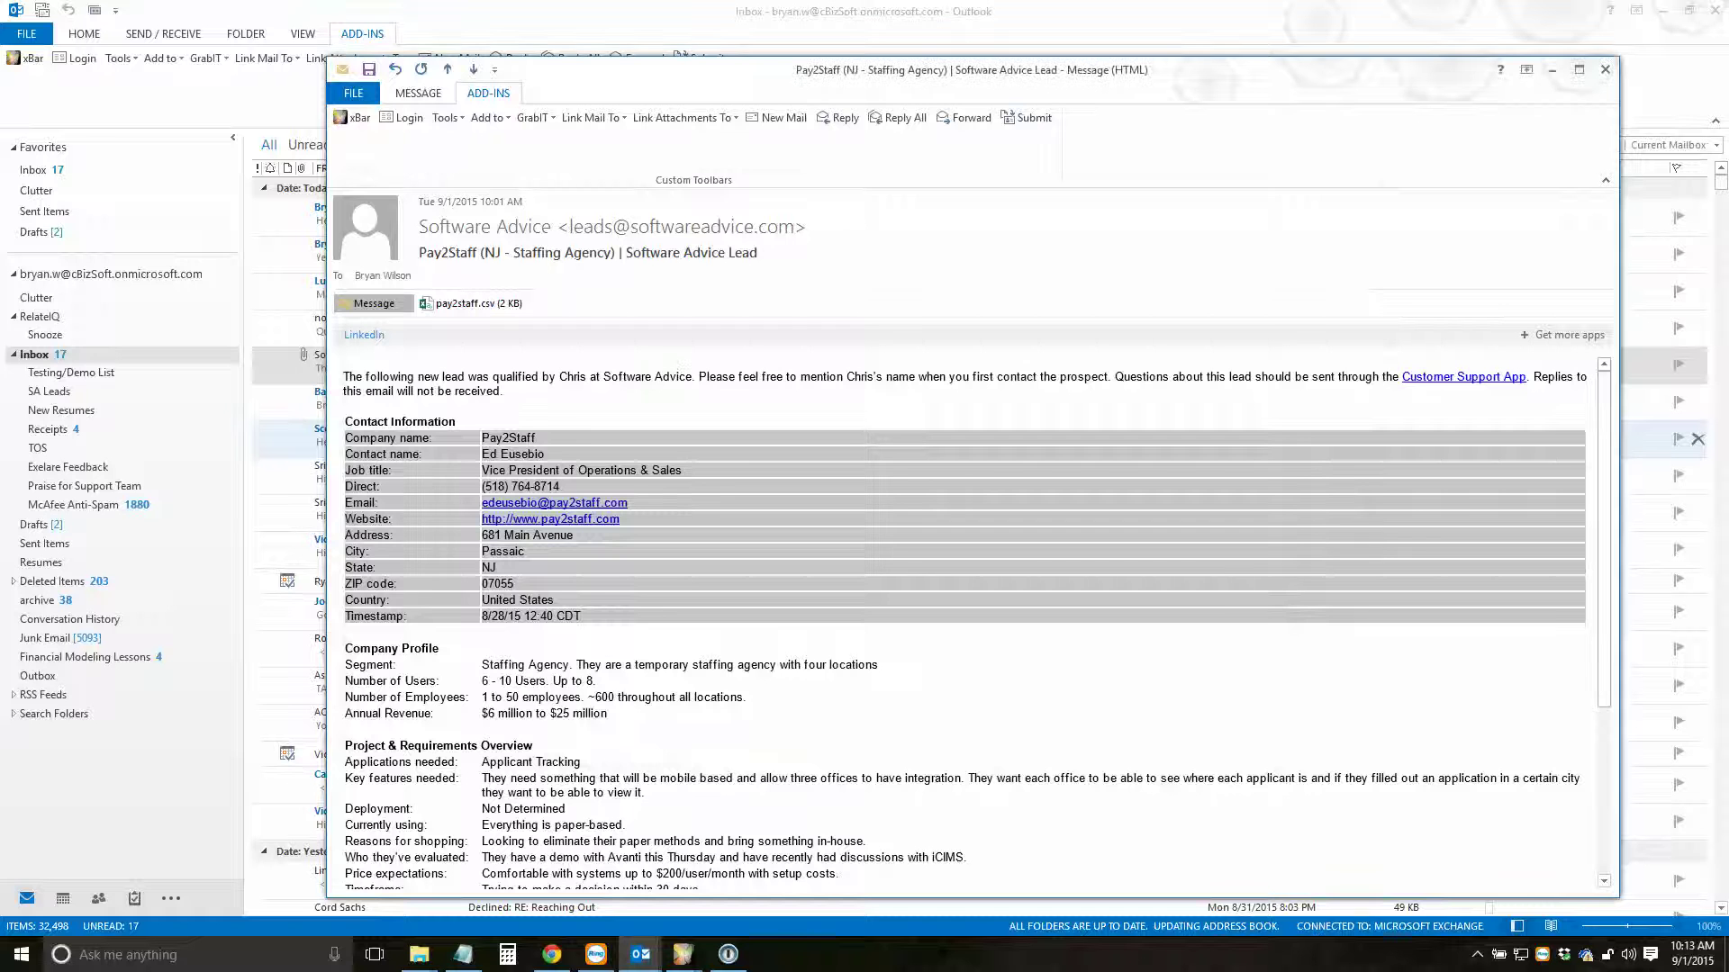
- Mark the Pay2Staff lead e-mail as unread and close its message window
{"action": "left_click", "coordinate": [418, 94]}
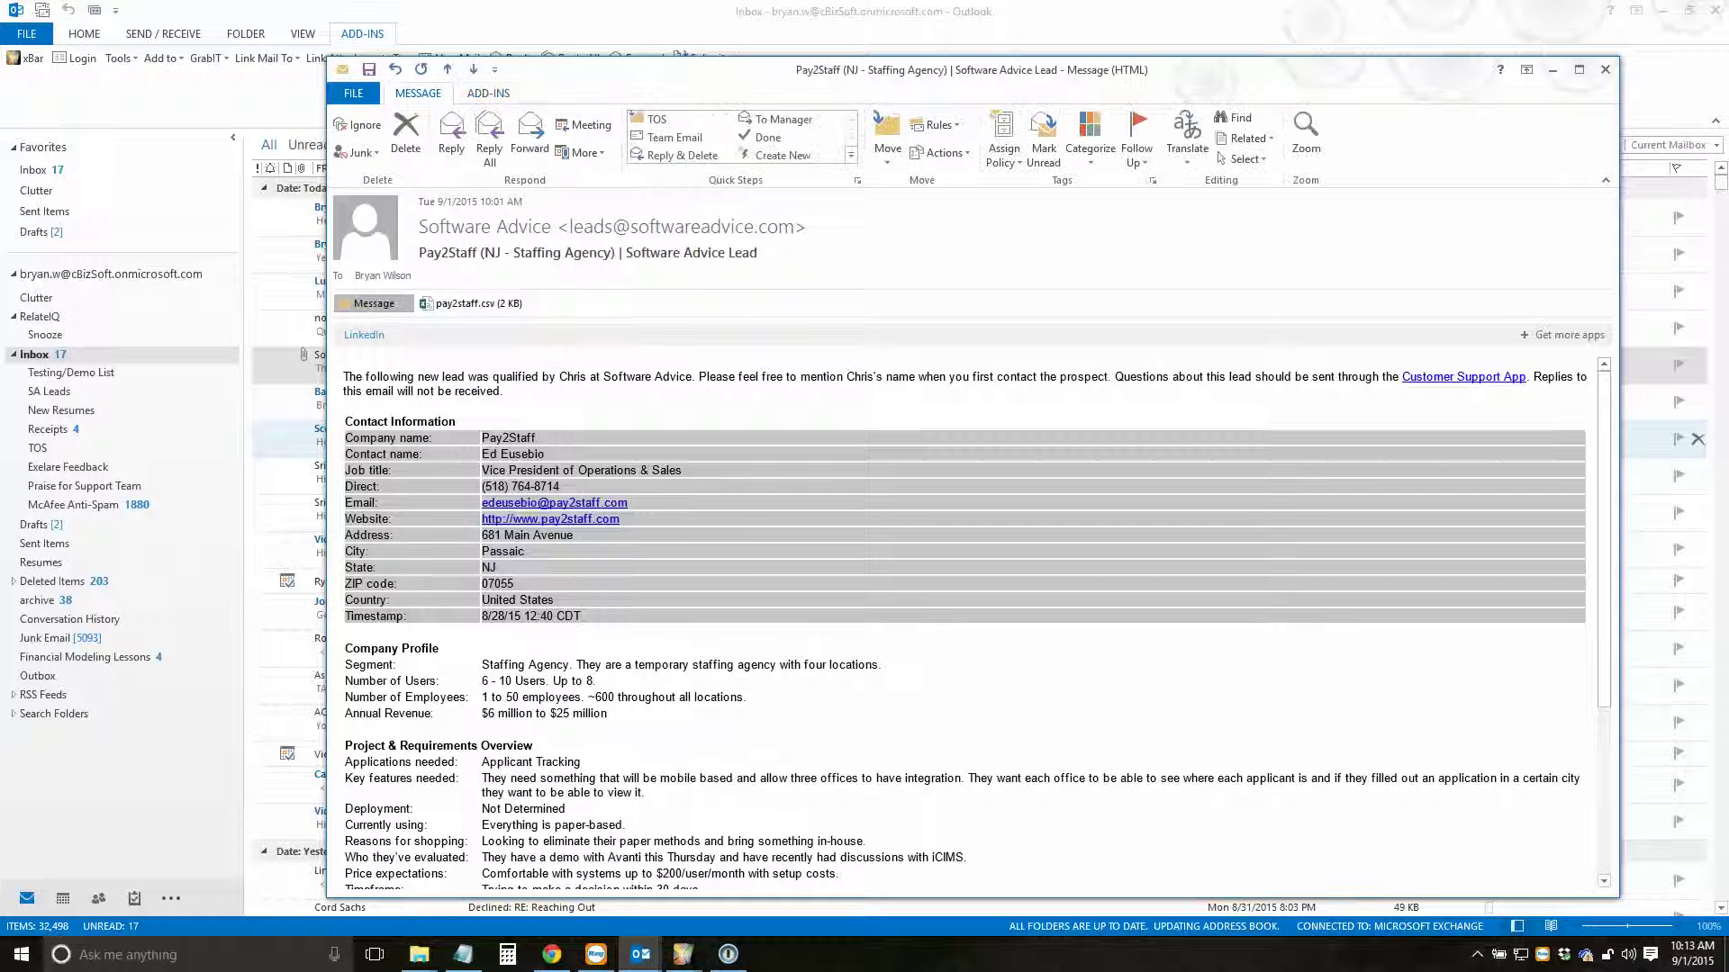
{"action": "left_click", "coordinate": [1043, 139]}
{"action": "left_click", "coordinate": [1604, 69]}
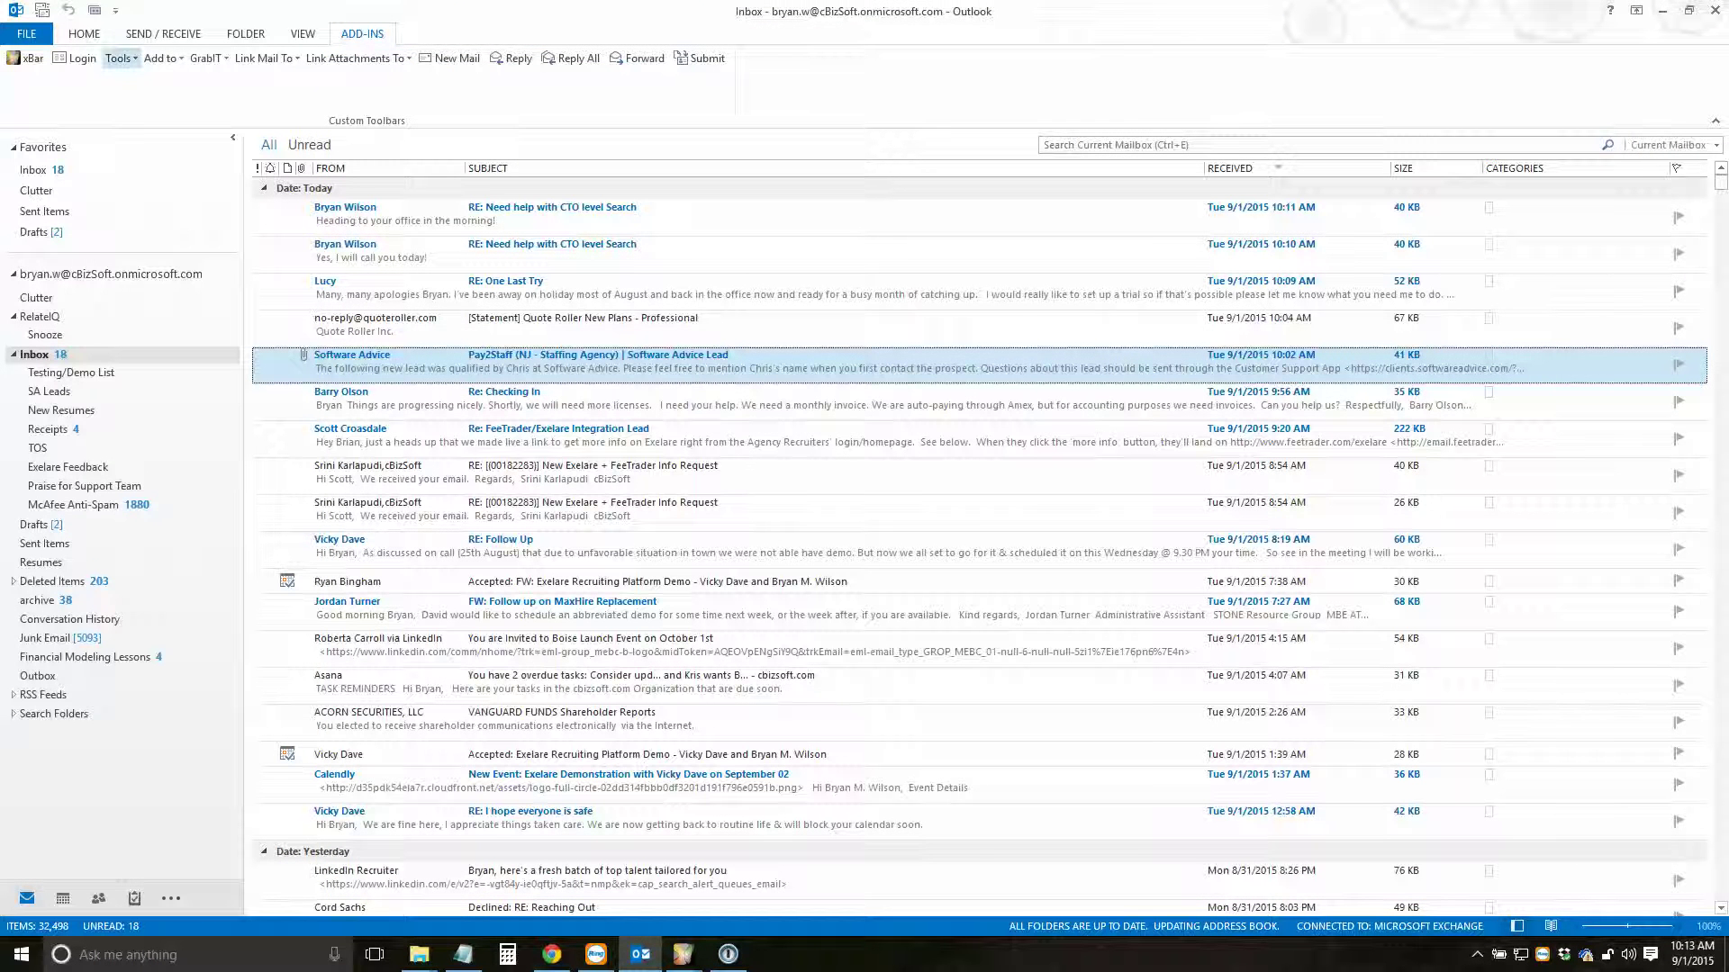
- Start a bulk resume import from the Downloads folder, review the processing prompt, and decline to process the resumes
{"action": "left_click", "coordinate": [119, 58]}
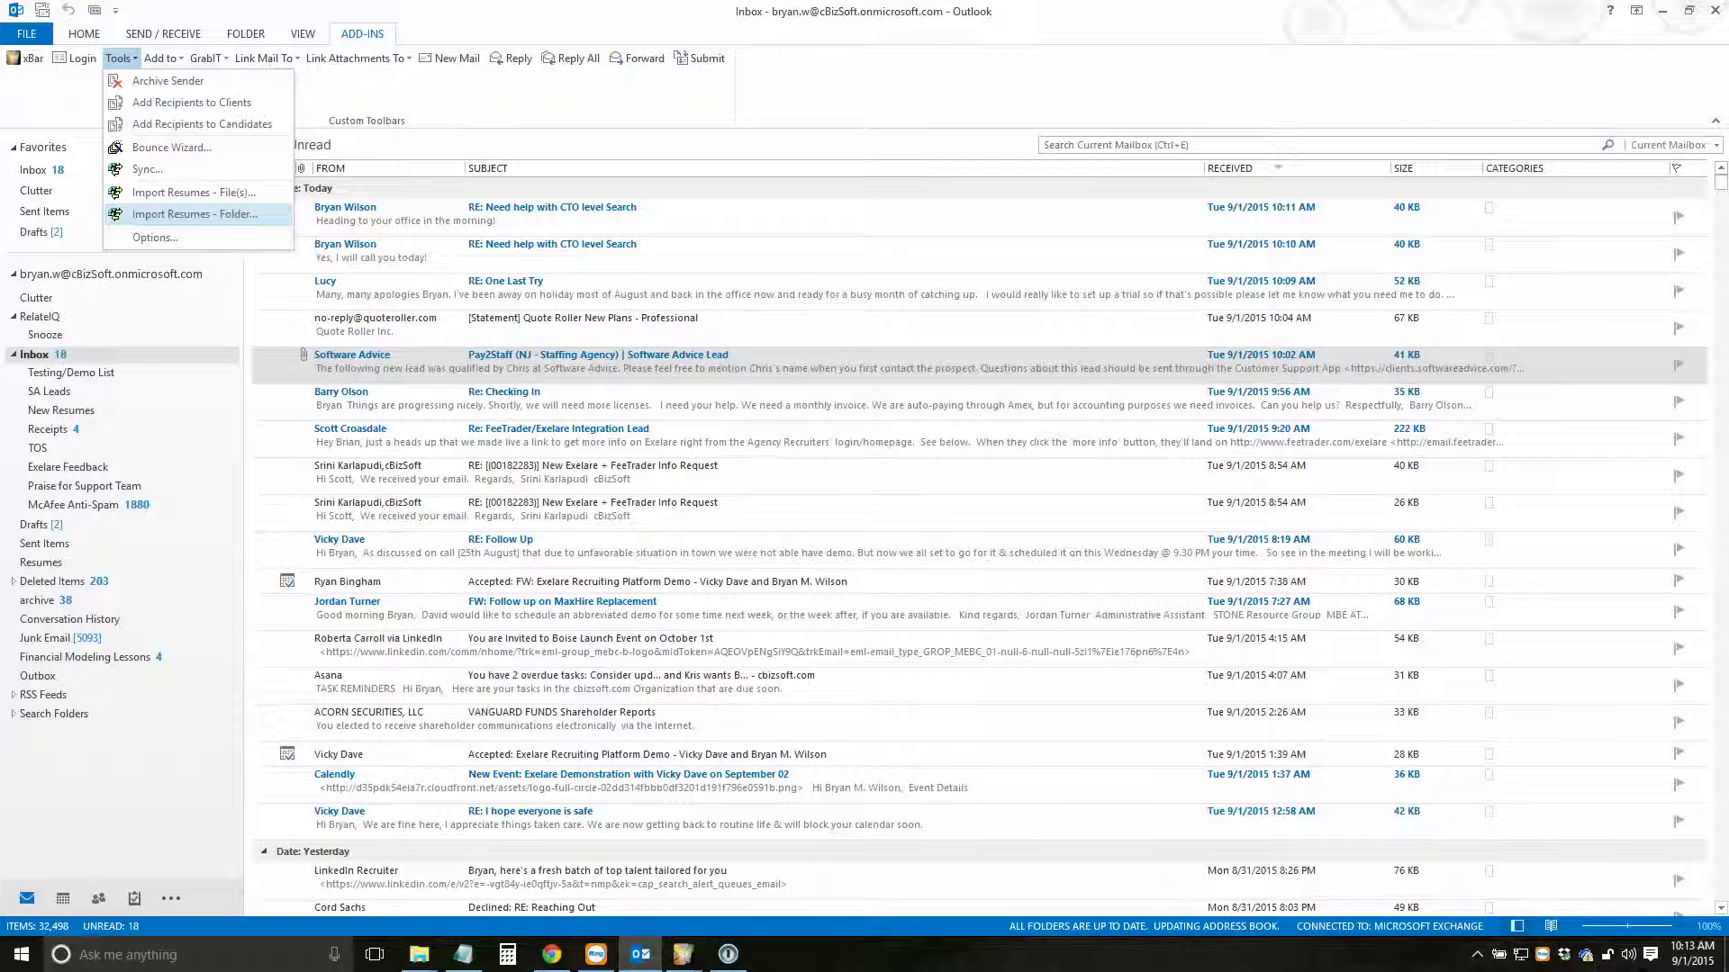
{"action": "left_click", "coordinate": [195, 214]}
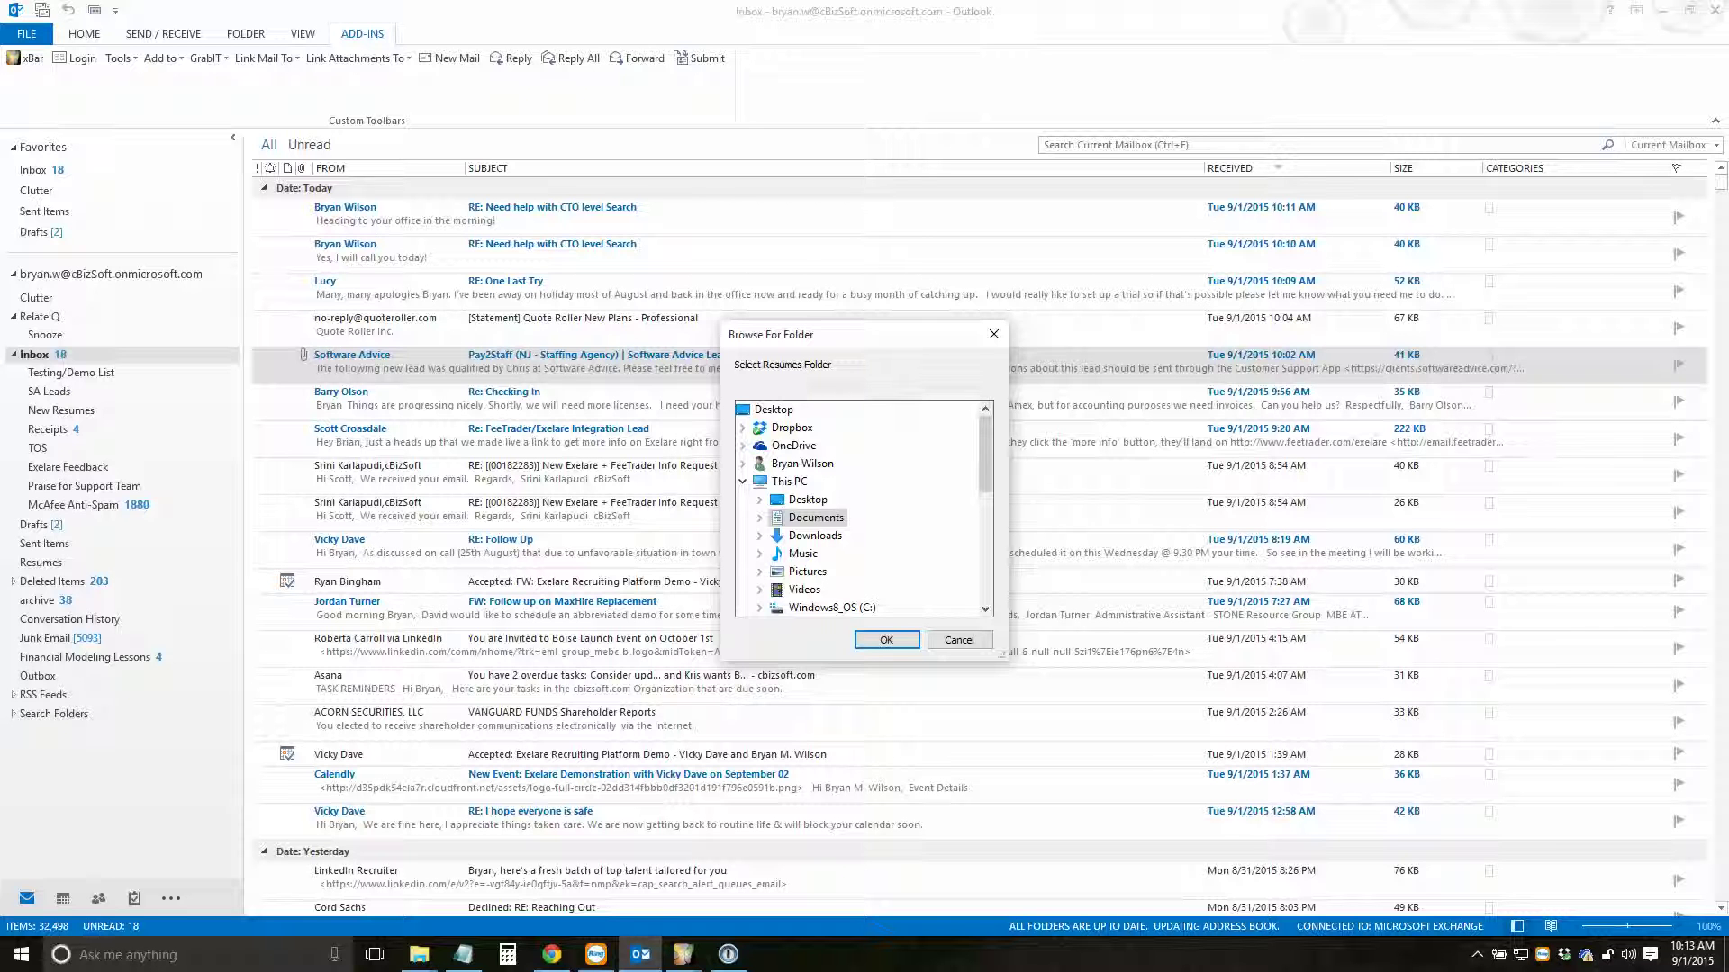
{"action": "left_click_drag", "start_coordinate": [864, 334], "coordinate": [831, 331]}
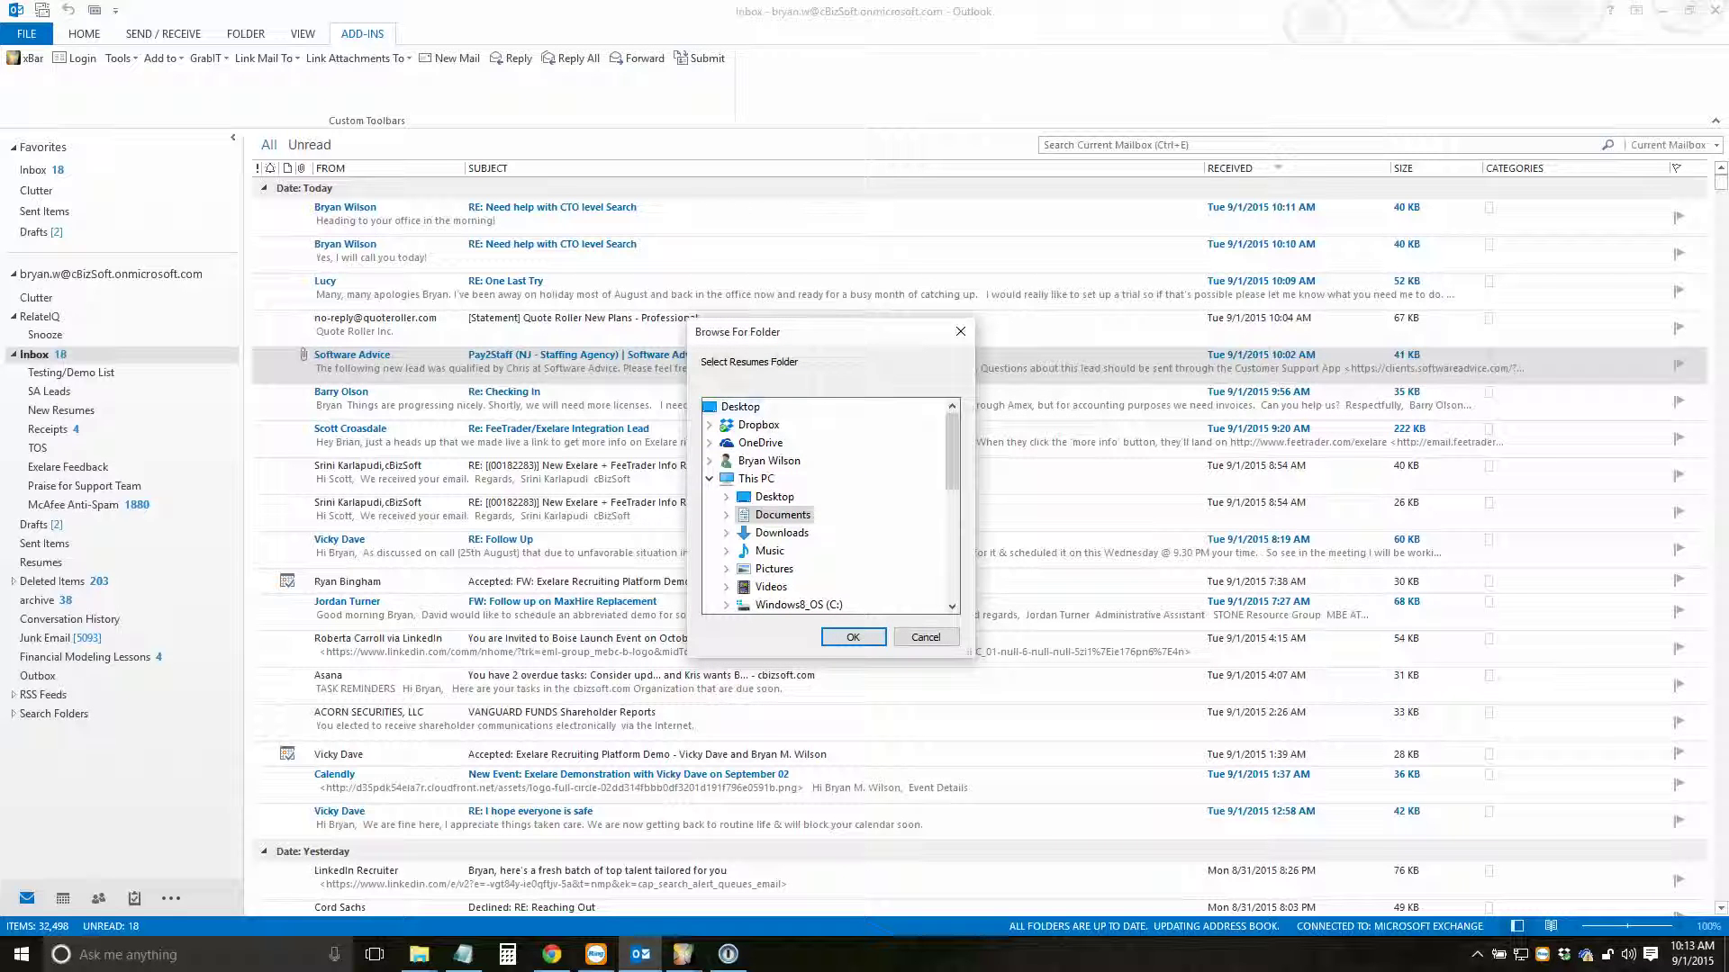
{"action": "left_click", "coordinate": [782, 533]}
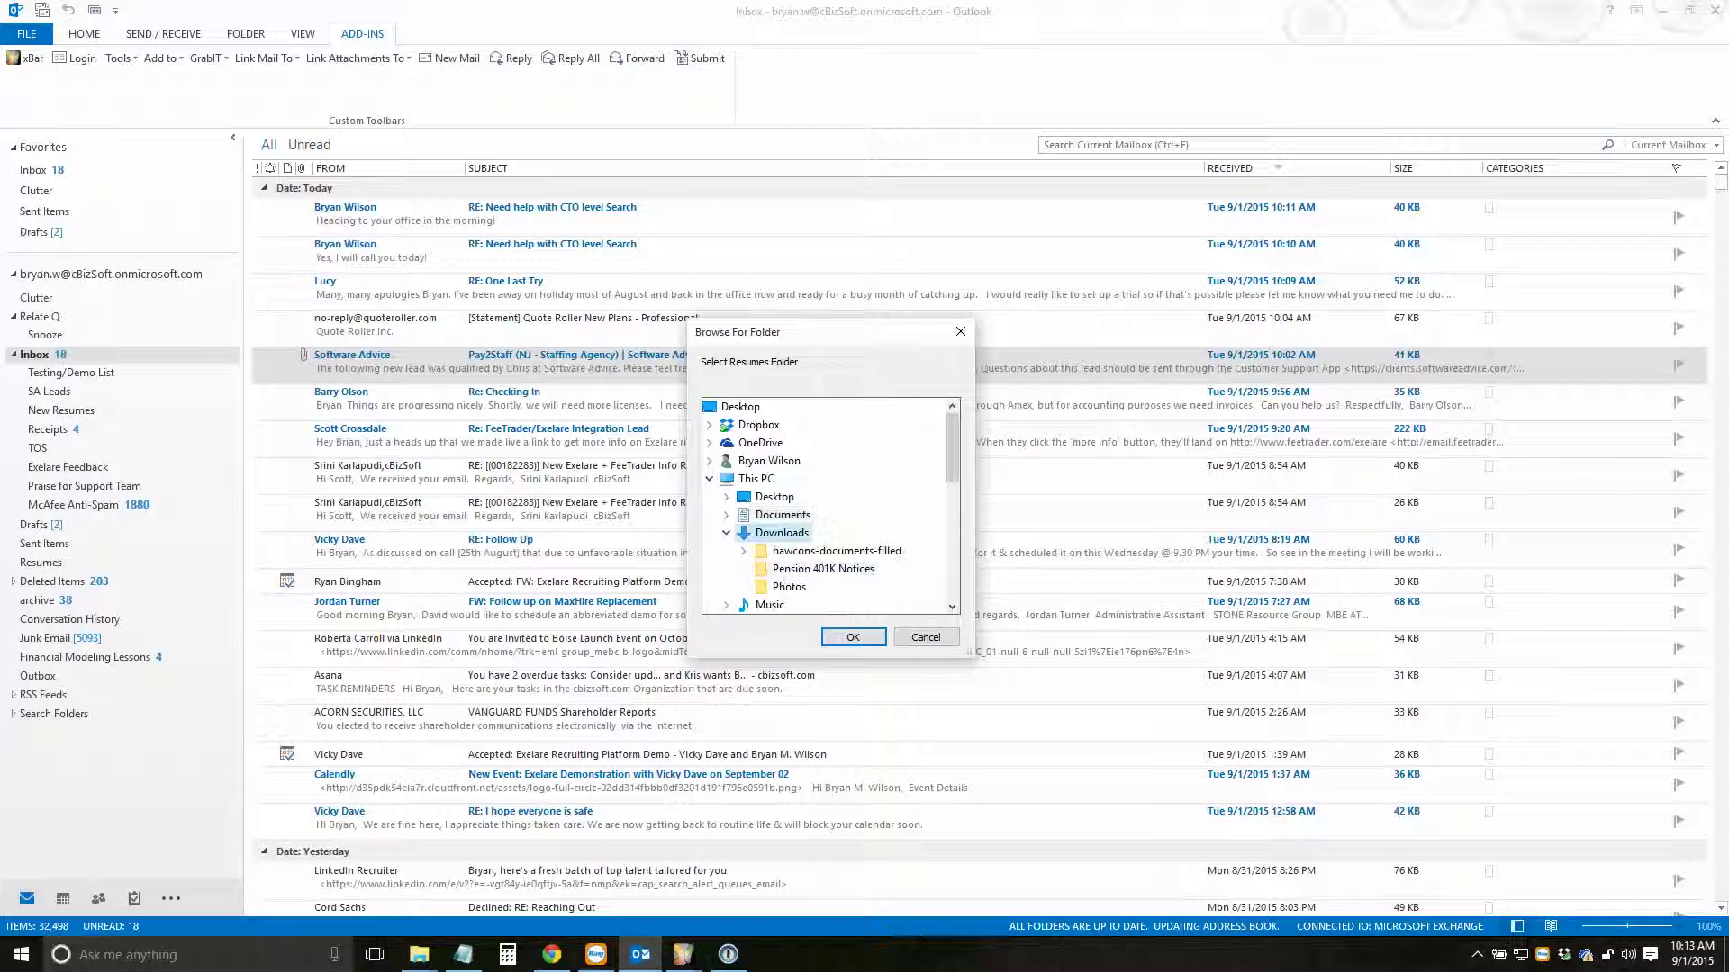
{"action": "left_click", "coordinate": [853, 636]}
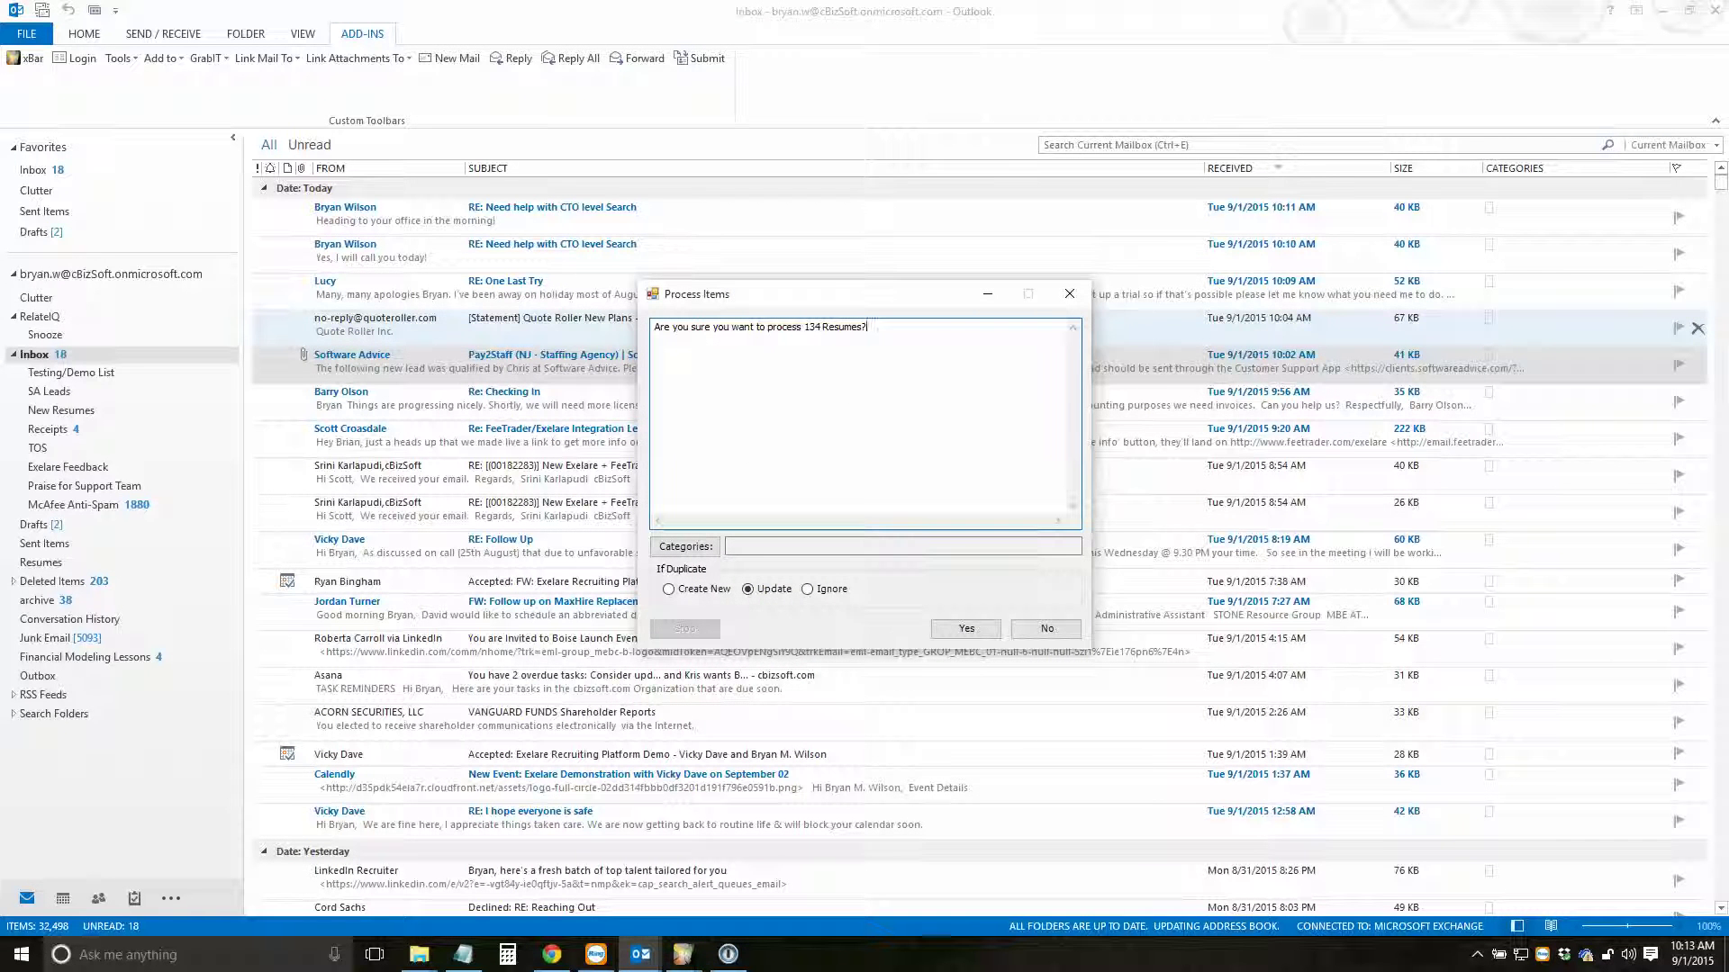
{"action": "left_click_drag", "start_coordinate": [868, 327], "coordinate": [803, 327]}
{"action": "left_click", "coordinate": [868, 328]}
{"action": "left_click_drag", "start_coordinate": [848, 294], "coordinate": [824, 288]}
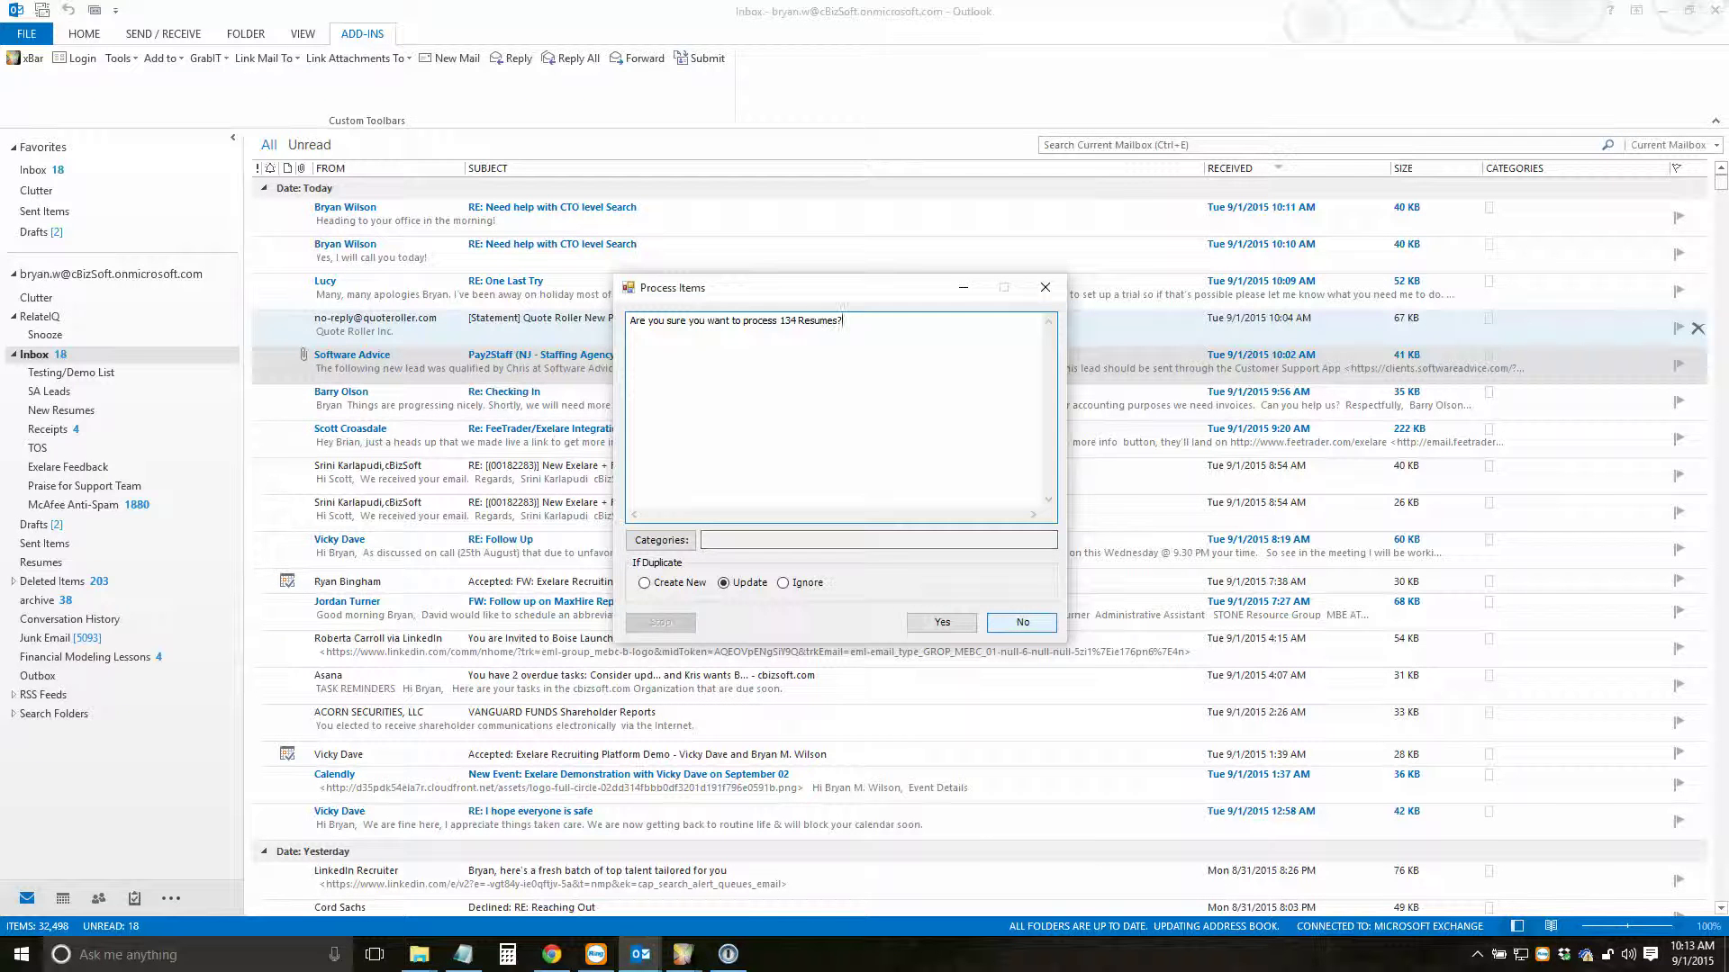
{"action": "left_click", "coordinate": [1022, 622]}
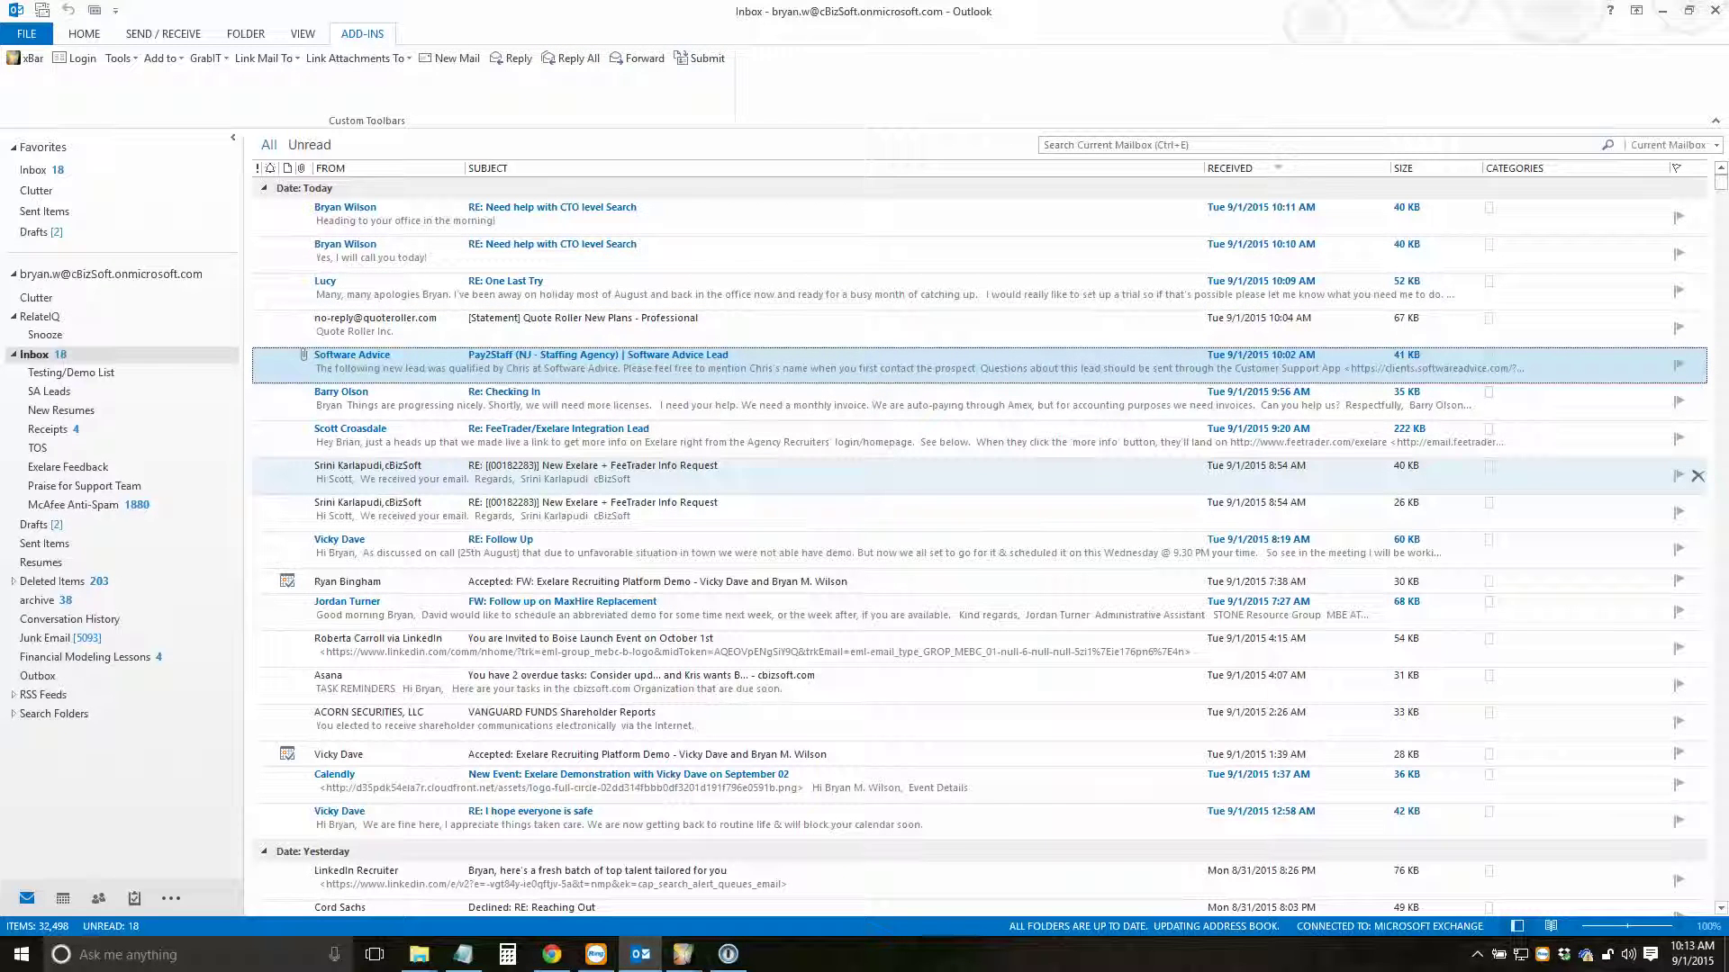
- Prepare a submission of the first listed candidate from the upper "New Exelare + FeeTrader Info Request" e-mail, and discard the draft without sending
{"action": "left_click", "coordinate": [630, 473]}
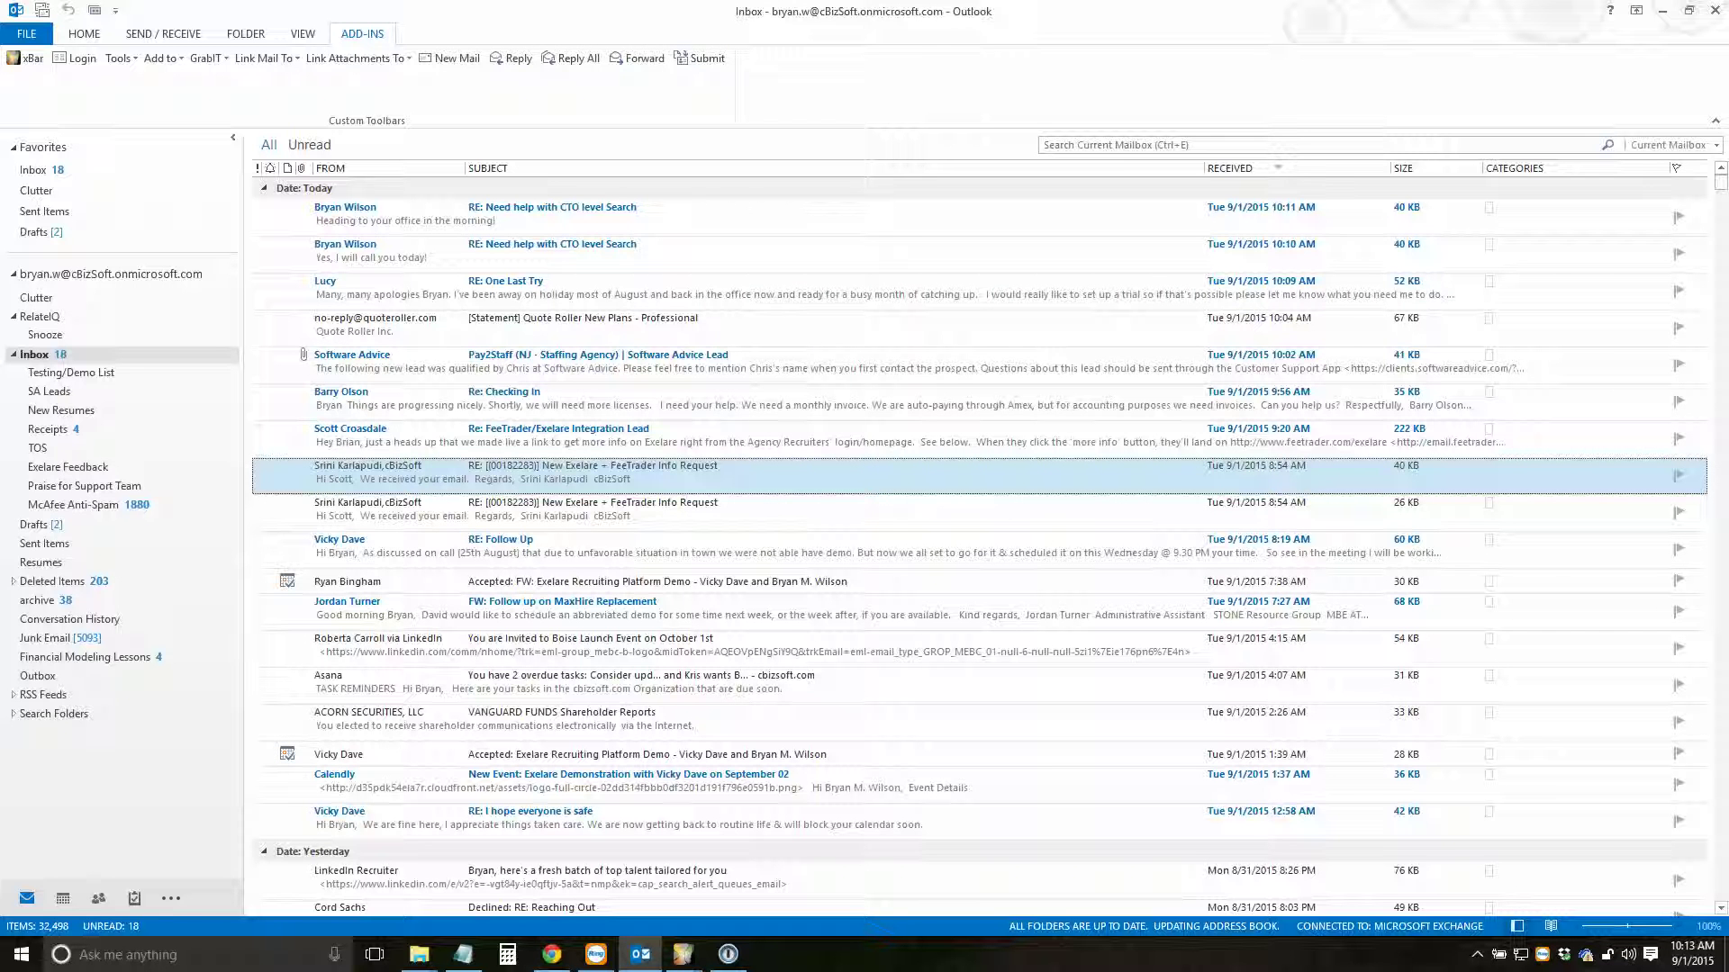
{"action": "left_click", "coordinate": [701, 57]}
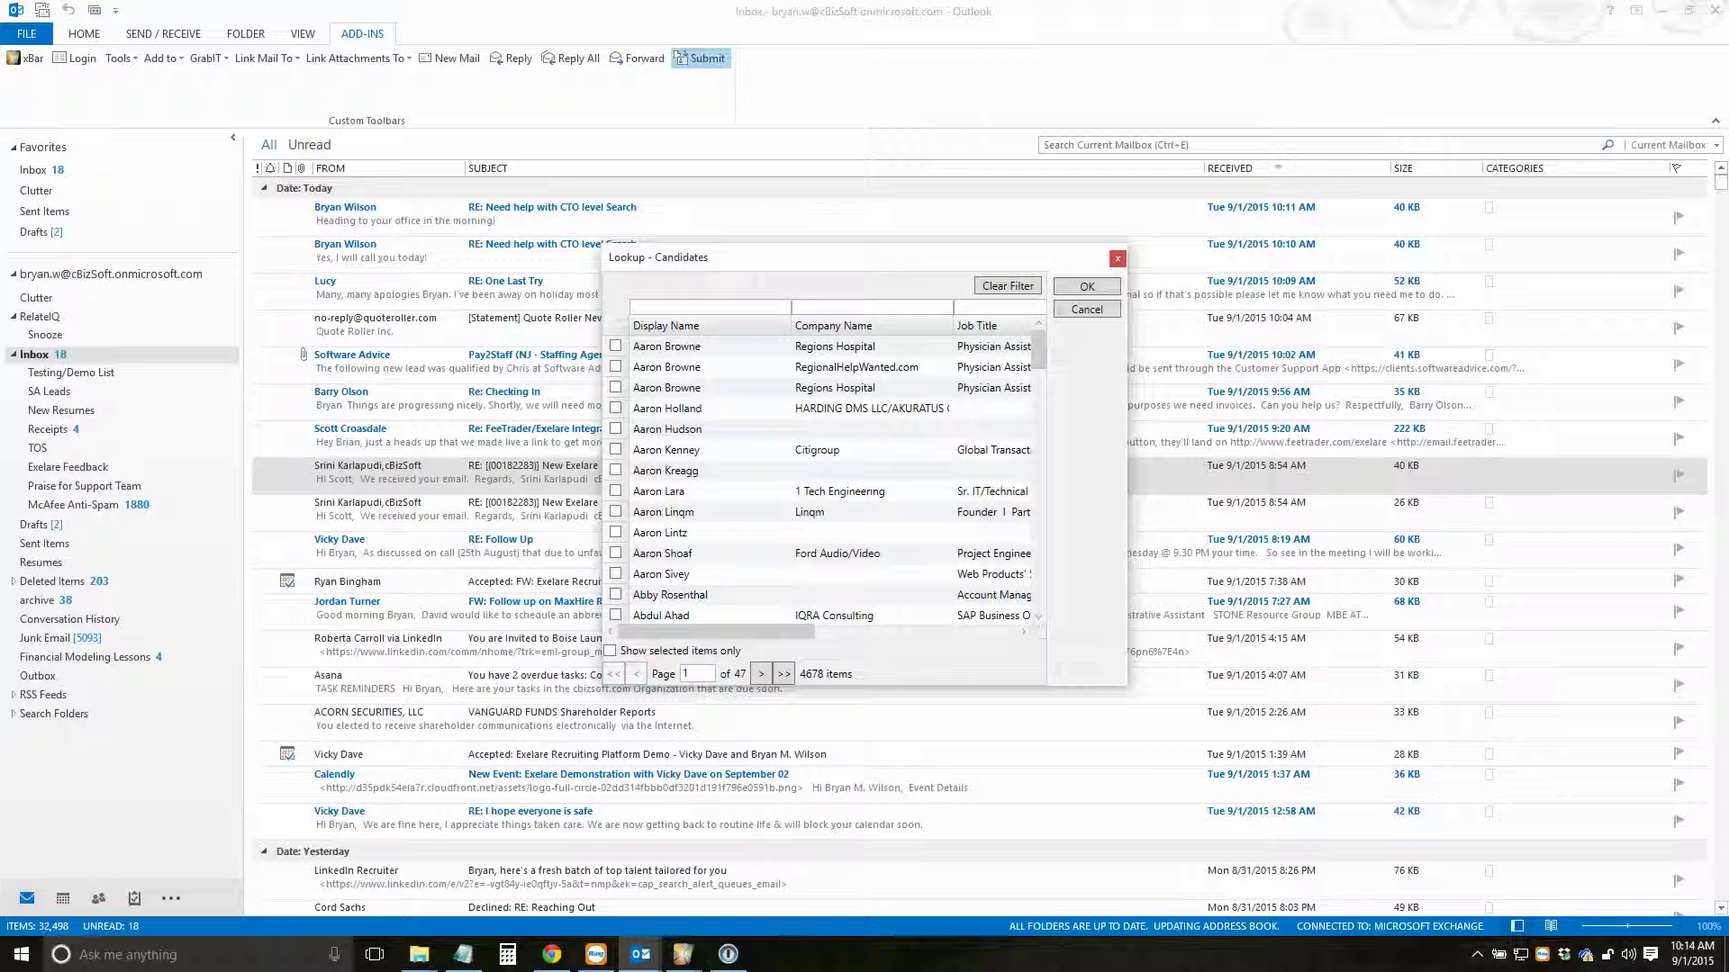
{"action": "left_click", "coordinate": [615, 346]}
{"action": "left_click", "coordinate": [1087, 286]}
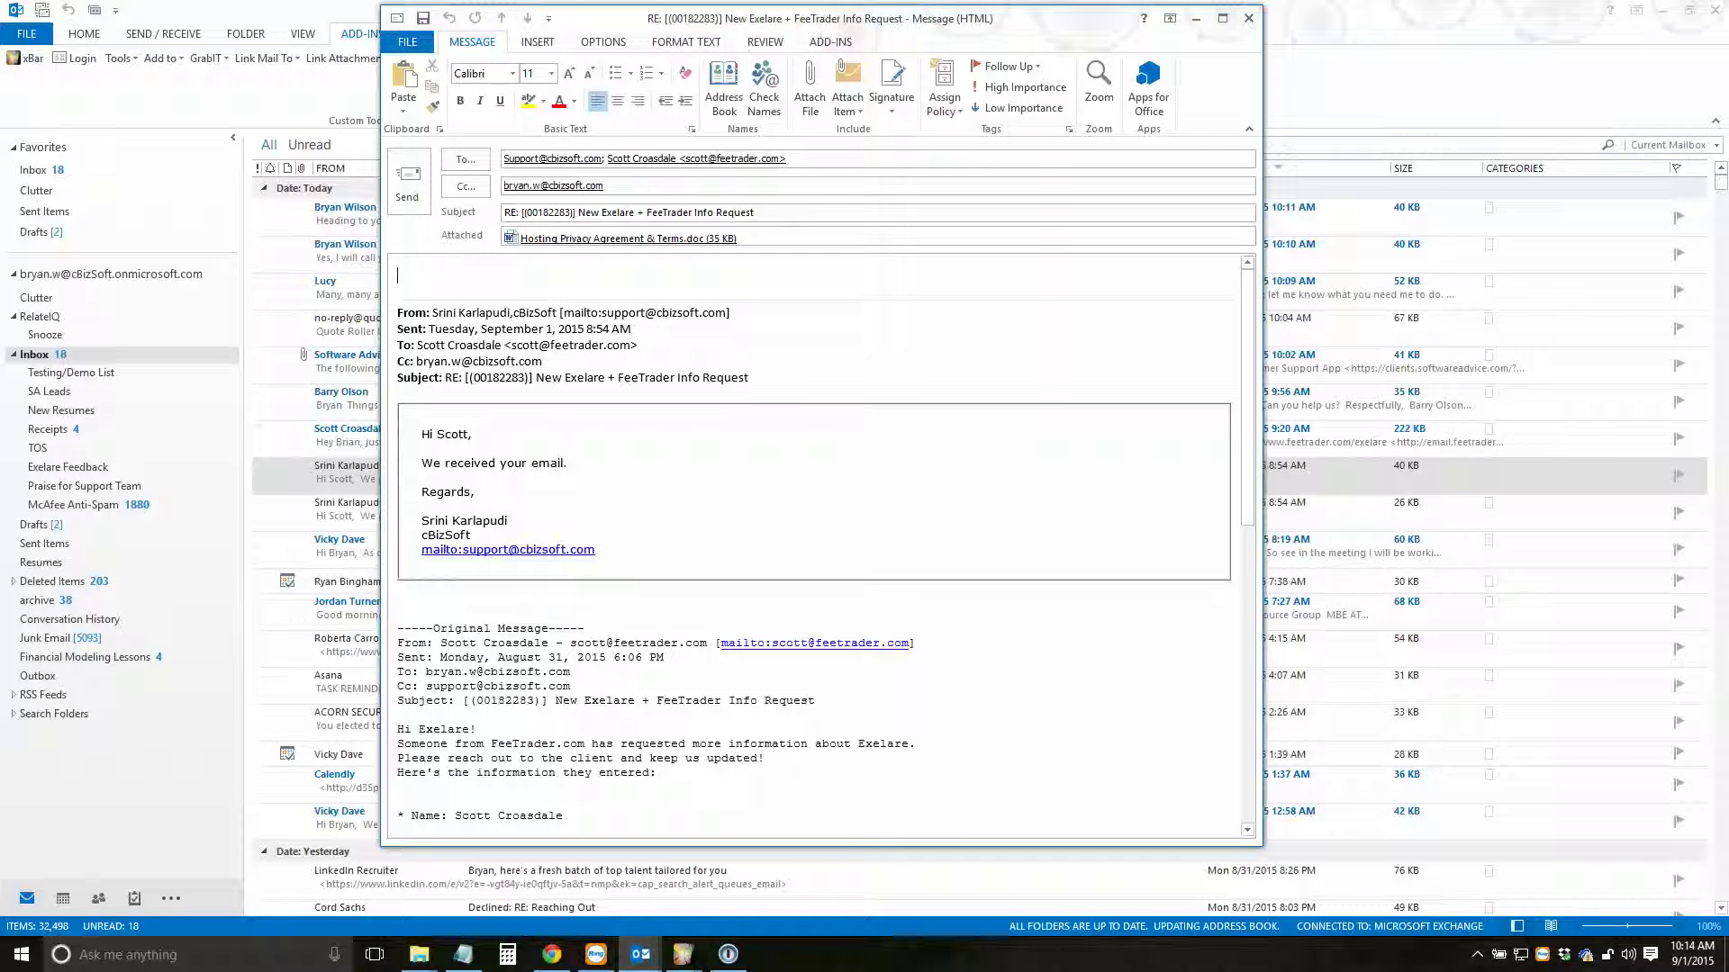
{"action": "left_click", "coordinate": [1248, 18]}
{"action": "left_click", "coordinate": [871, 527]}
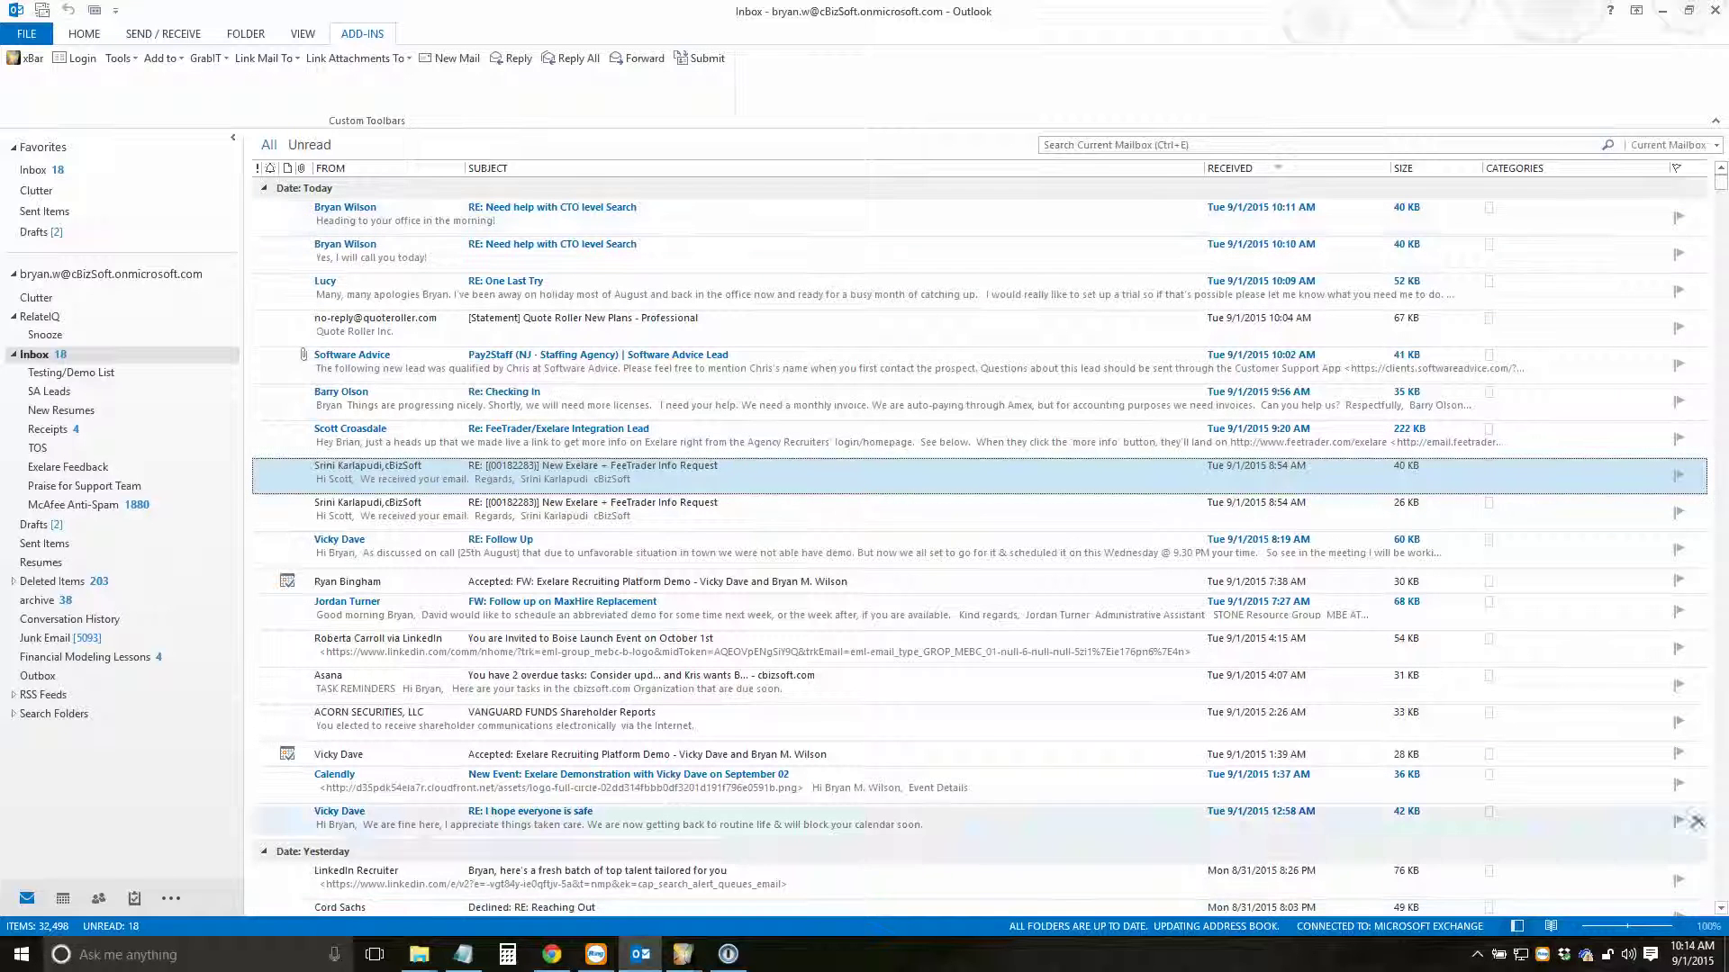
- Switch to Exelare and refresh the Candidates-Recently Added list
{"action": "left_click", "coordinate": [682, 954]}
{"action": "left_click", "coordinate": [585, 846]}
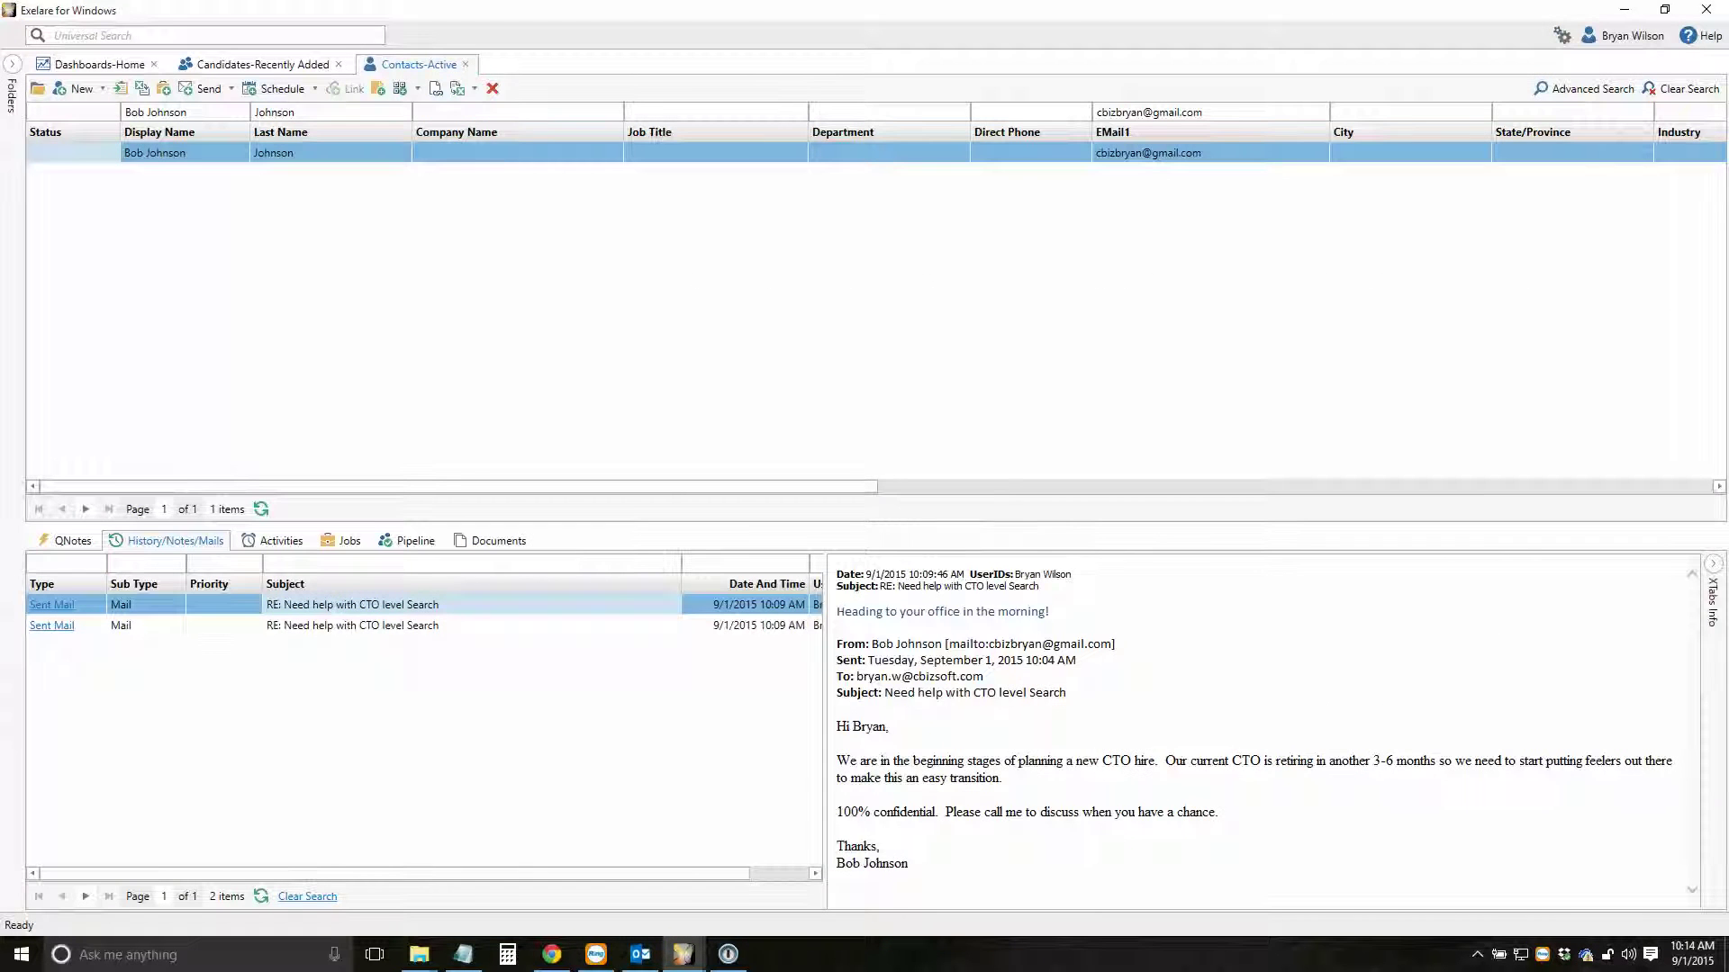
{"action": "left_click", "coordinate": [234, 65]}
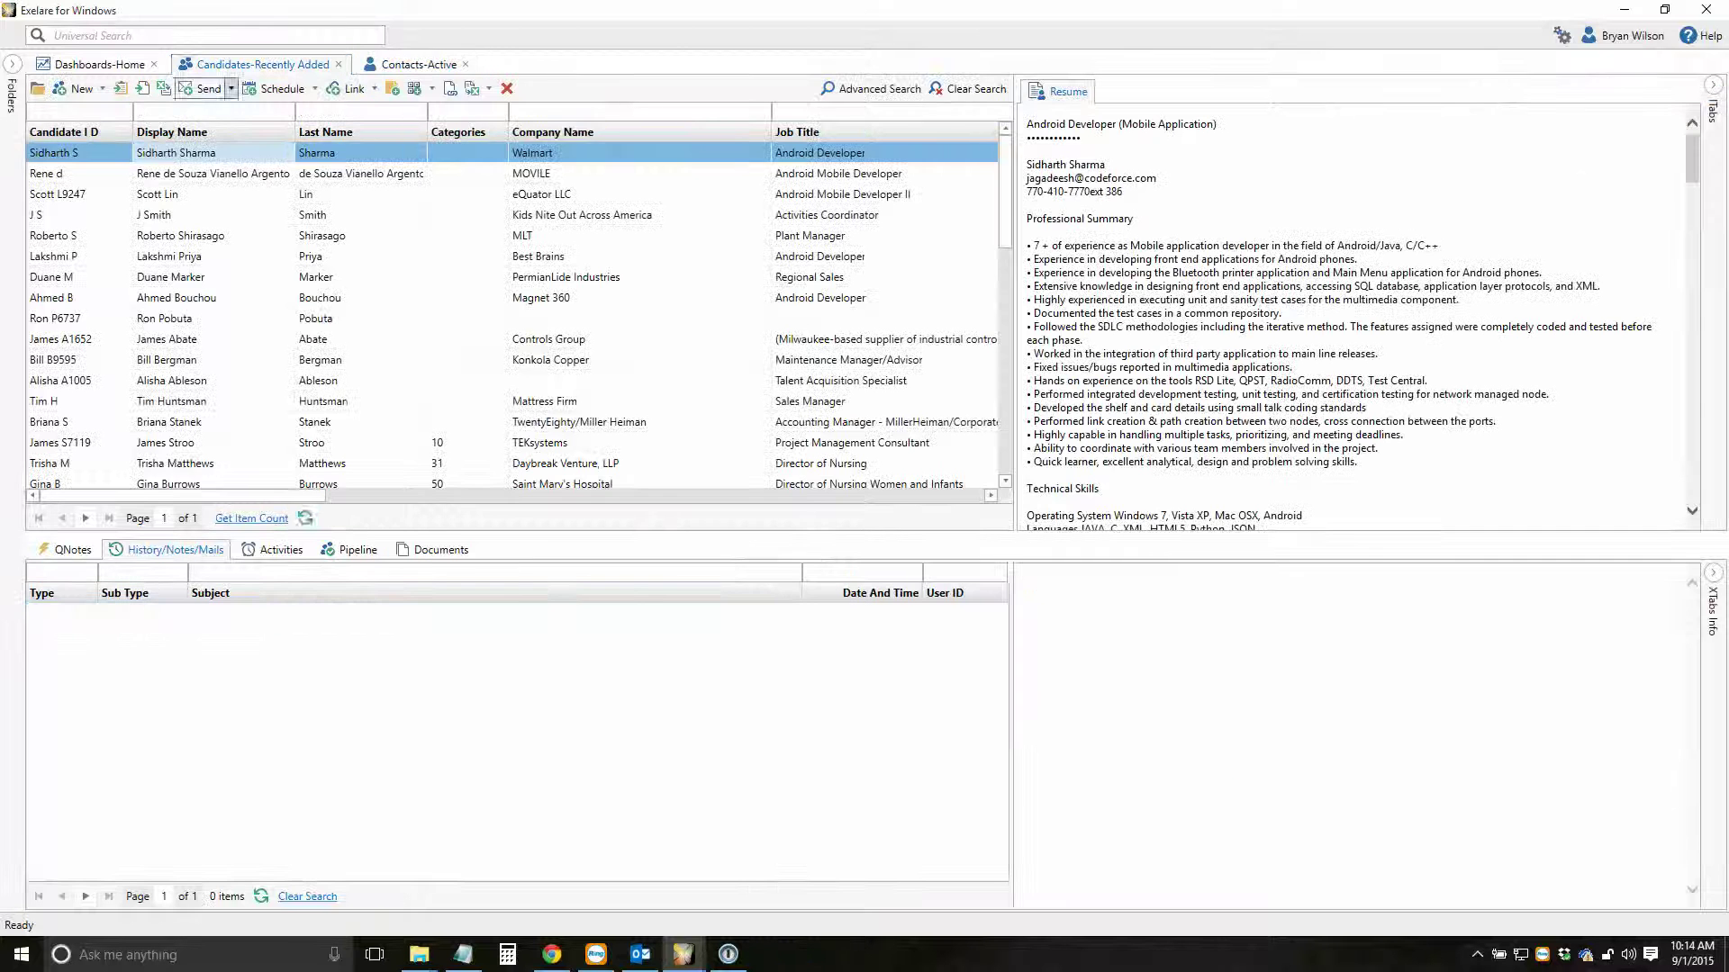
{"action": "left_click", "coordinate": [306, 519]}
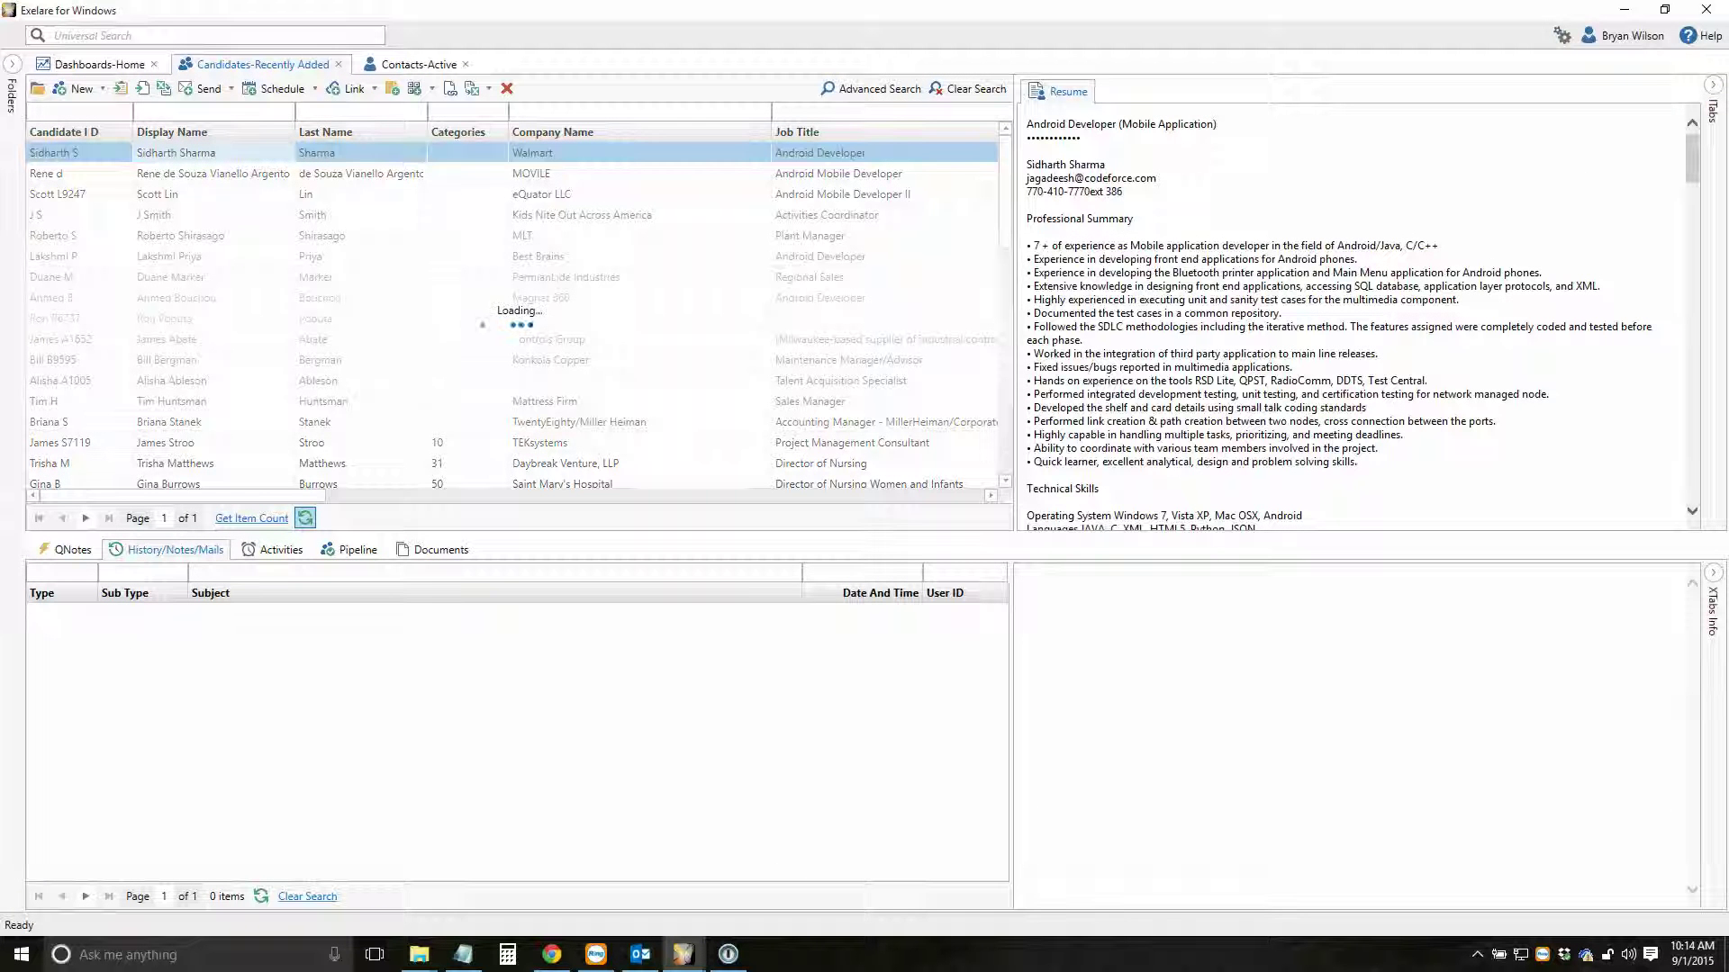